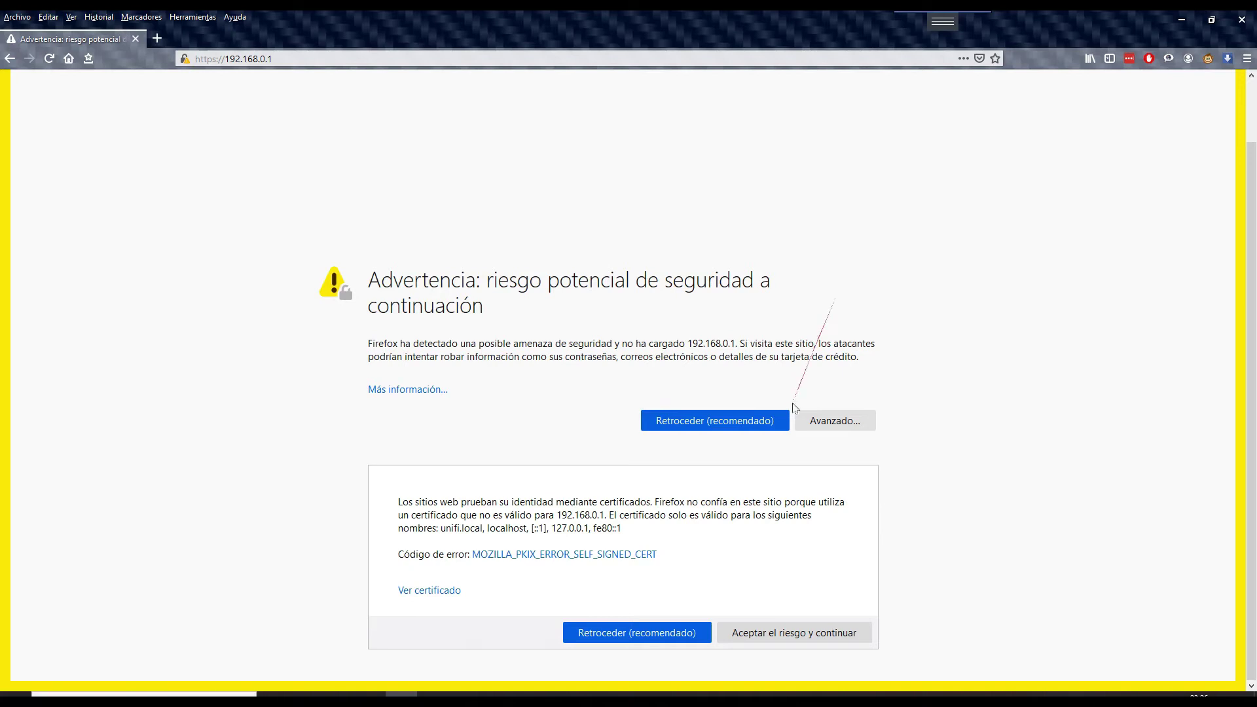
Accept the certificate risk for 192.168.0.1 and select the username field on the UniFi OS sign-in page
{"action": "left_click", "coordinate": [826, 421]}
{"action": "left_click", "coordinate": [841, 488]}
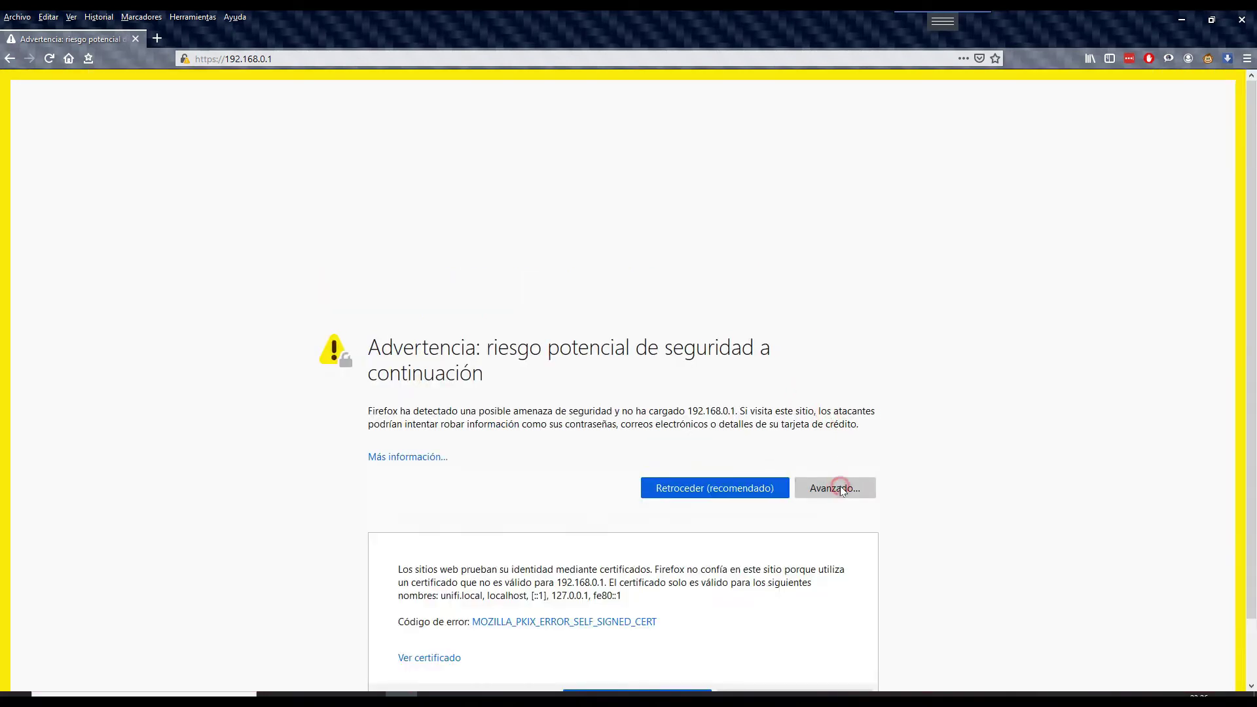
{"action": "scroll", "coordinate": [621, 552], "scroll_direction": "down", "scroll_amount": 1}
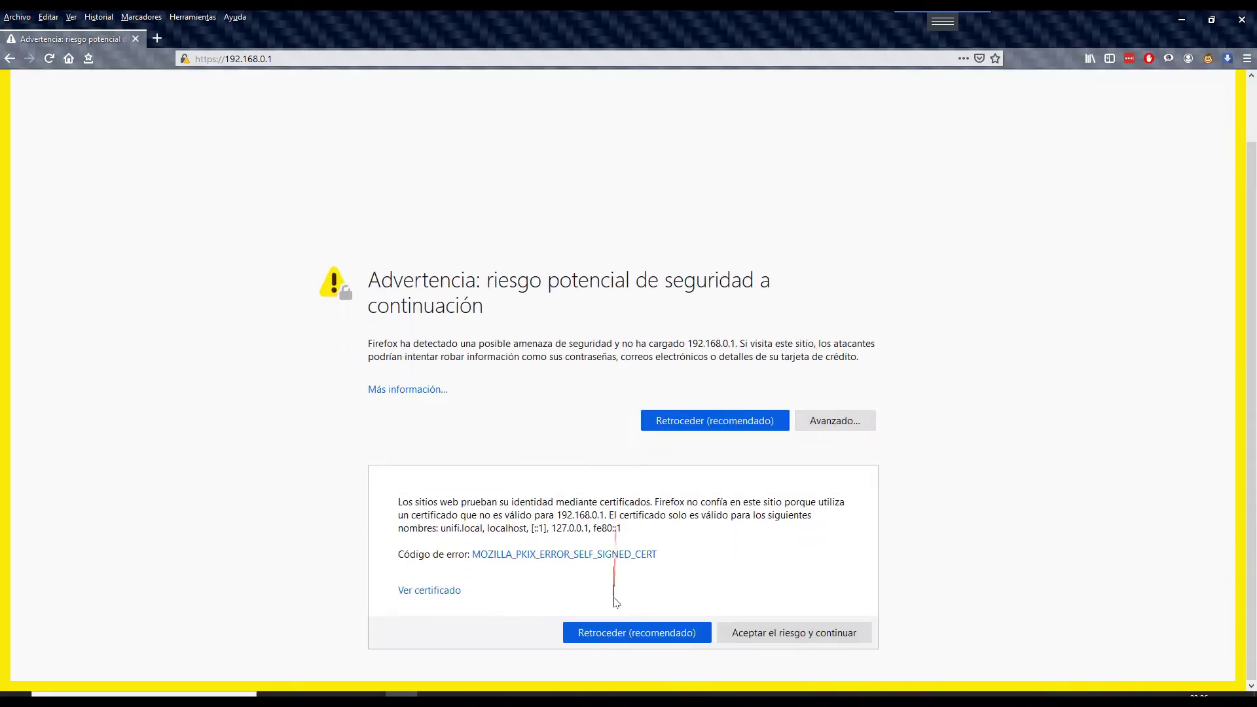
{"action": "left_click", "coordinate": [789, 633]}
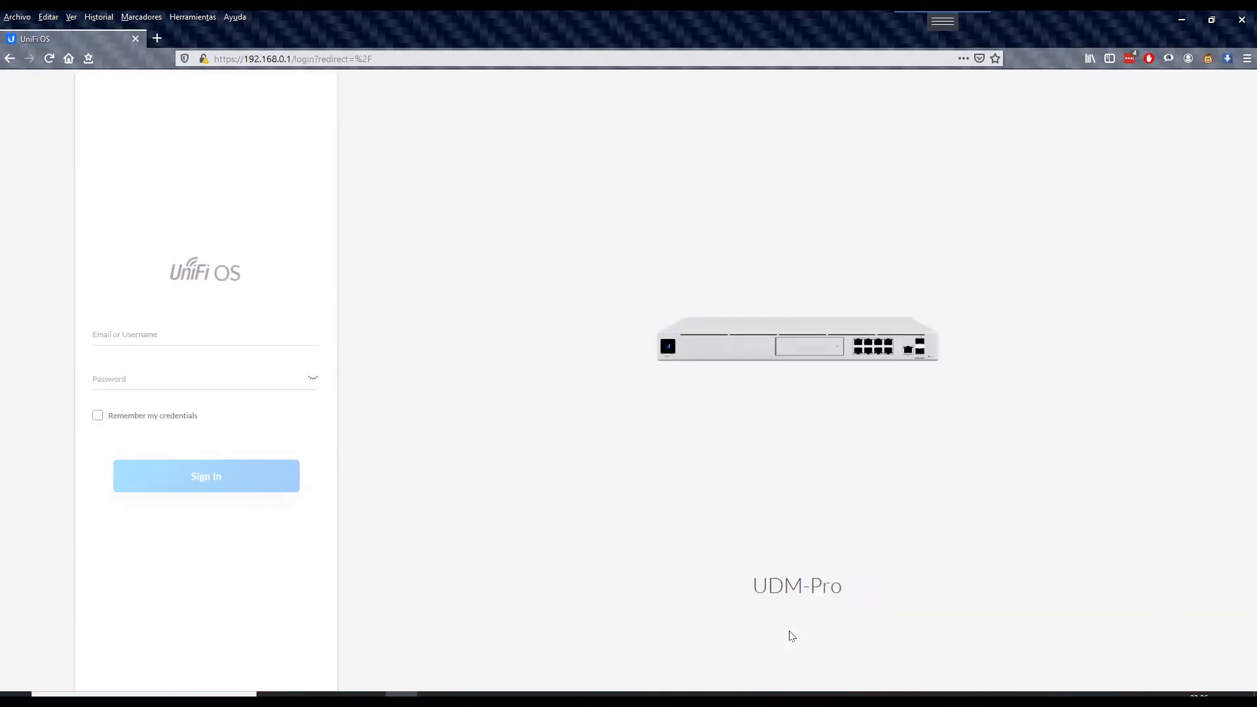
{"action": "left_click", "coordinate": [167, 328]}
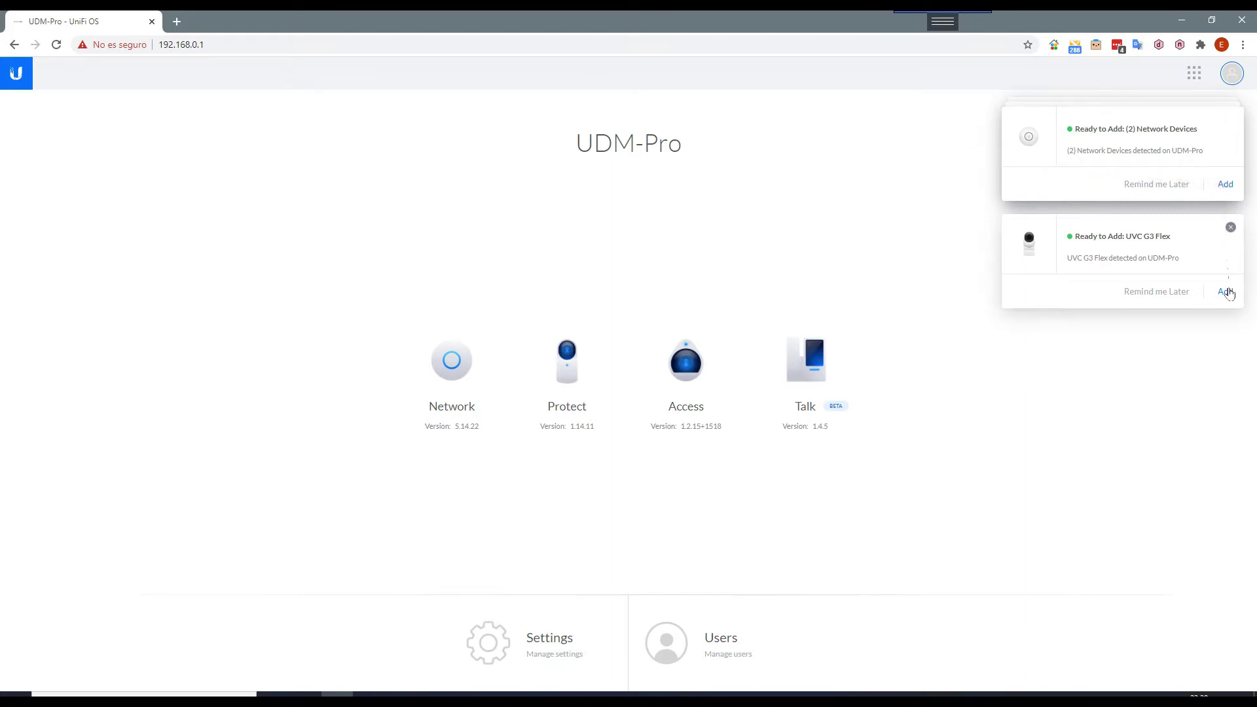
Start adding the two detected network devices and the UVC G3 Flex camera from their notifications
{"action": "left_click", "coordinate": [1225, 184]}
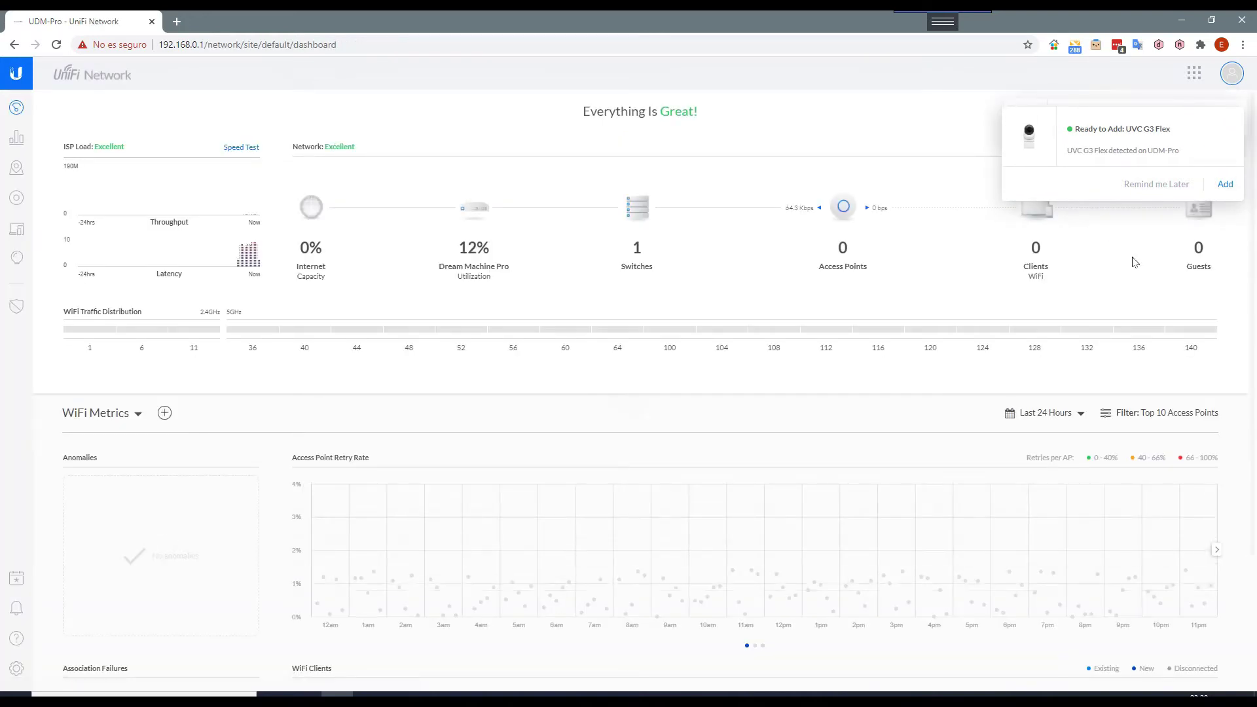
{"action": "mouse_move", "coordinate": [1134, 262]}
{"action": "left_mouse_down"}
{"action": "mouse_move", "coordinate": [814, 190]}
{"action": "mouse_move", "coordinate": [528, 79]}
{"action": "mouse_move", "coordinate": [593, 127]}
{"action": "mouse_move", "coordinate": [570, 98]}
{"action": "mouse_move", "coordinate": [589, 88]}
{"action": "mouse_move", "coordinate": [1094, 159]}
{"action": "mouse_move", "coordinate": [1154, 152]}
{"action": "mouse_move", "coordinate": [1225, 189]}
{"action": "left_mouse_up"}
{"action": "left_click", "coordinate": [1225, 186]}
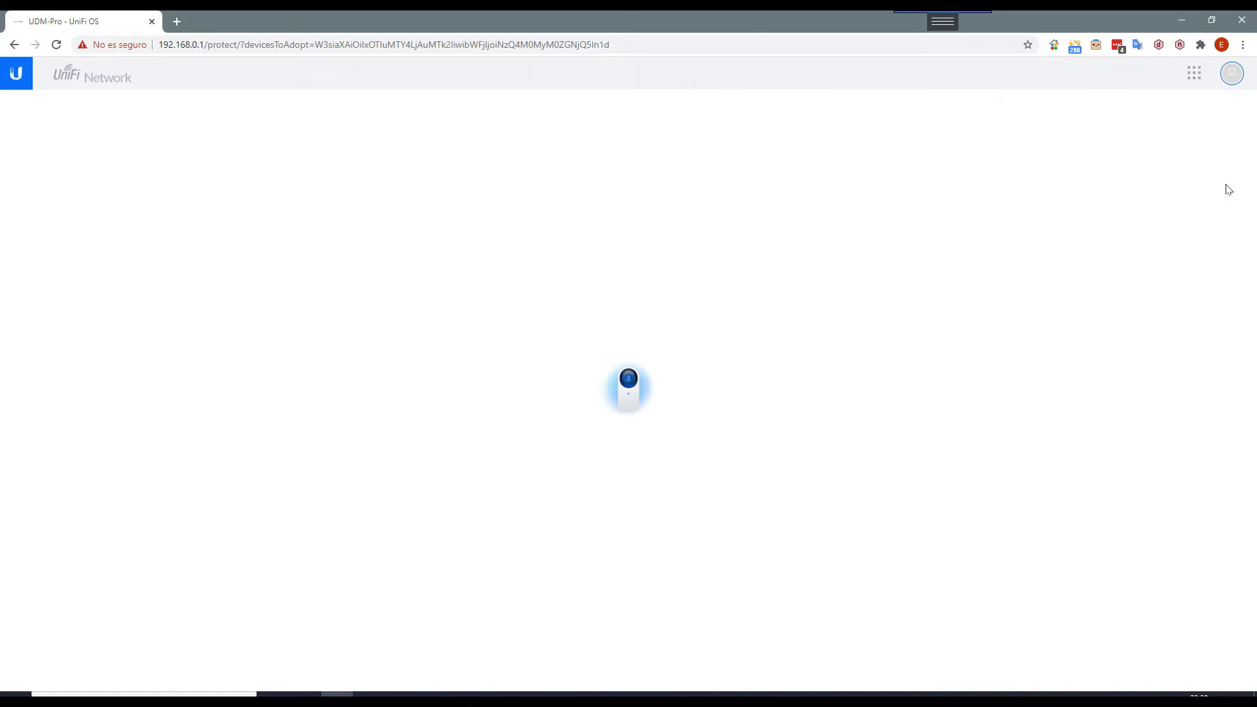
{"action": "mouse_move", "coordinate": [1228, 190]}
{"action": "left_mouse_down"}
{"action": "mouse_move", "coordinate": [895, 219]}
{"action": "mouse_move", "coordinate": [522, 163]}
{"action": "left_mouse_up"}
{"action": "mouse_move", "coordinate": [423, 137]}
{"action": "left_mouse_down"}
{"action": "mouse_move", "coordinate": [401, 188]}
{"action": "mouse_move", "coordinate": [468, 174]}
{"action": "left_mouse_up"}
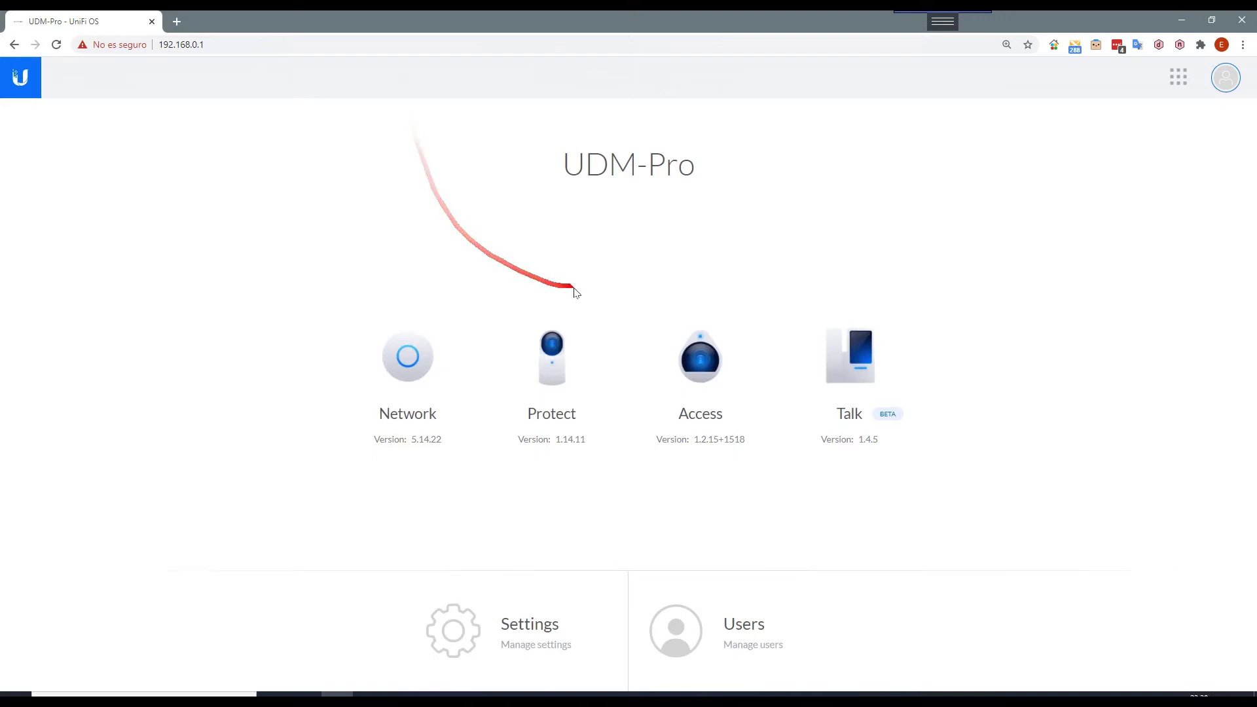
Add the detected UVC G3 Flex camera to UniFi Protect under its default name
{"action": "left_click", "coordinate": [560, 361]}
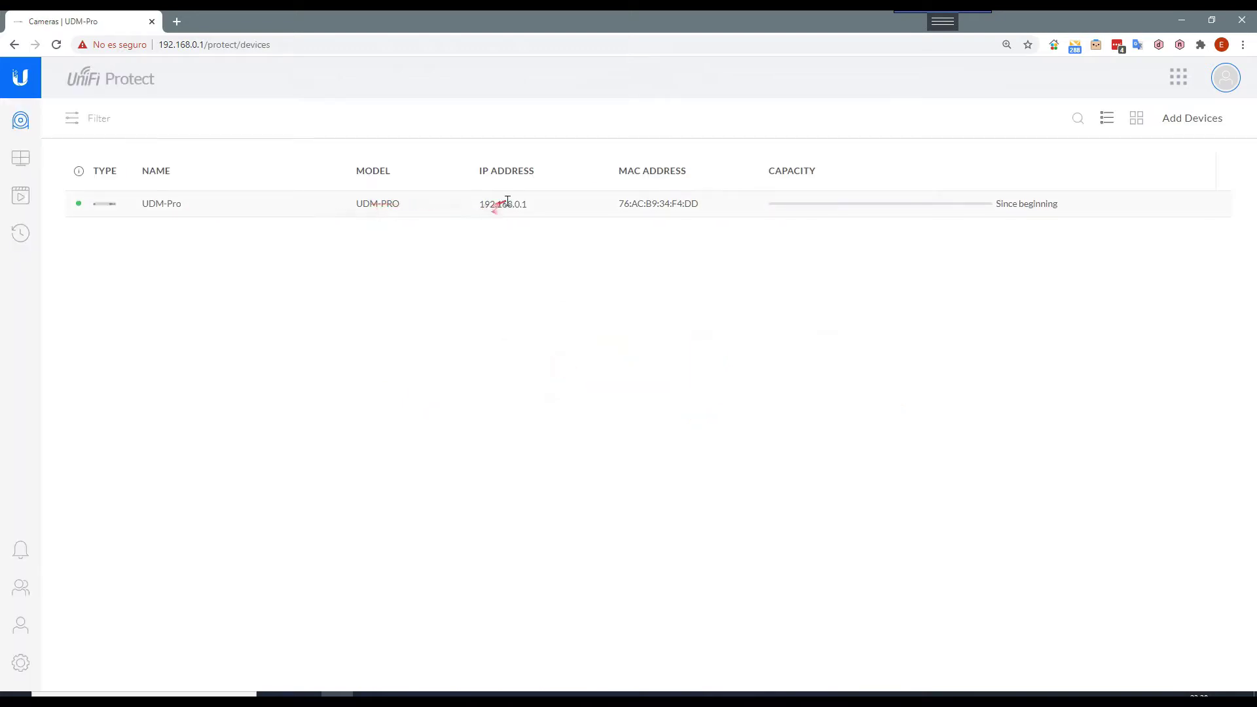
{"action": "left_click", "coordinate": [1187, 121]}
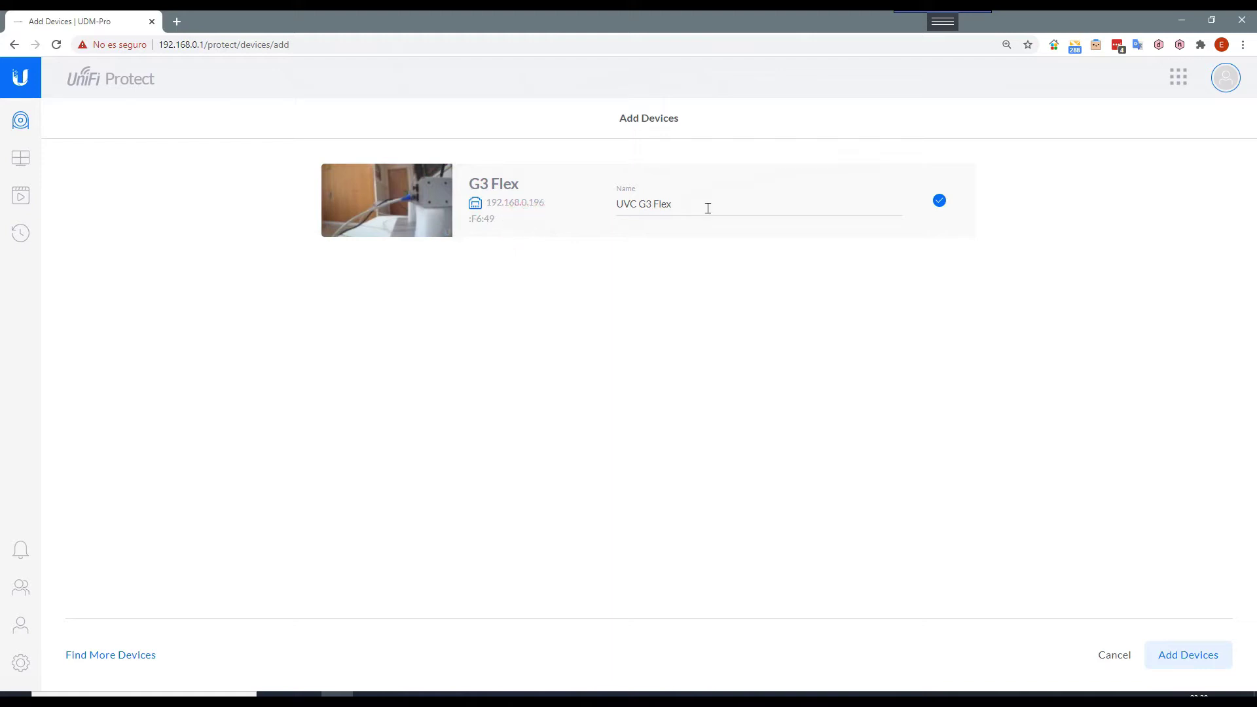
{"action": "left_click", "coordinate": [1185, 659]}
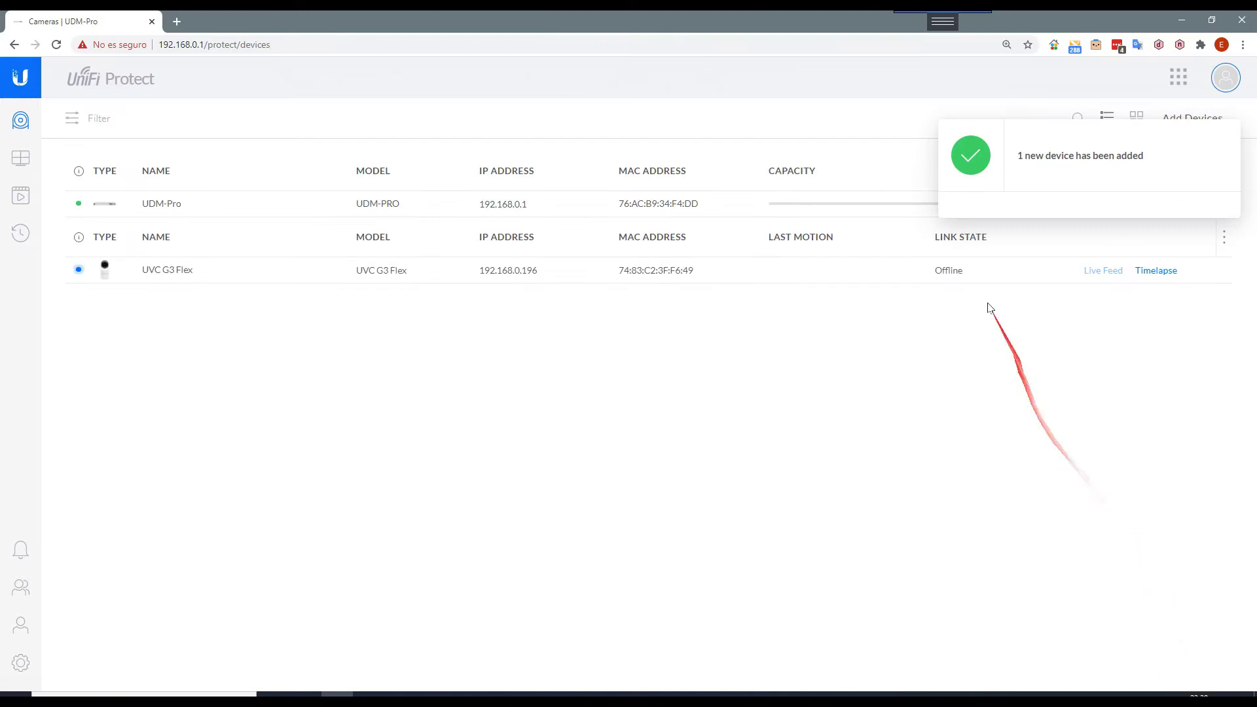
{"action": "left_click", "coordinate": [1223, 135]}
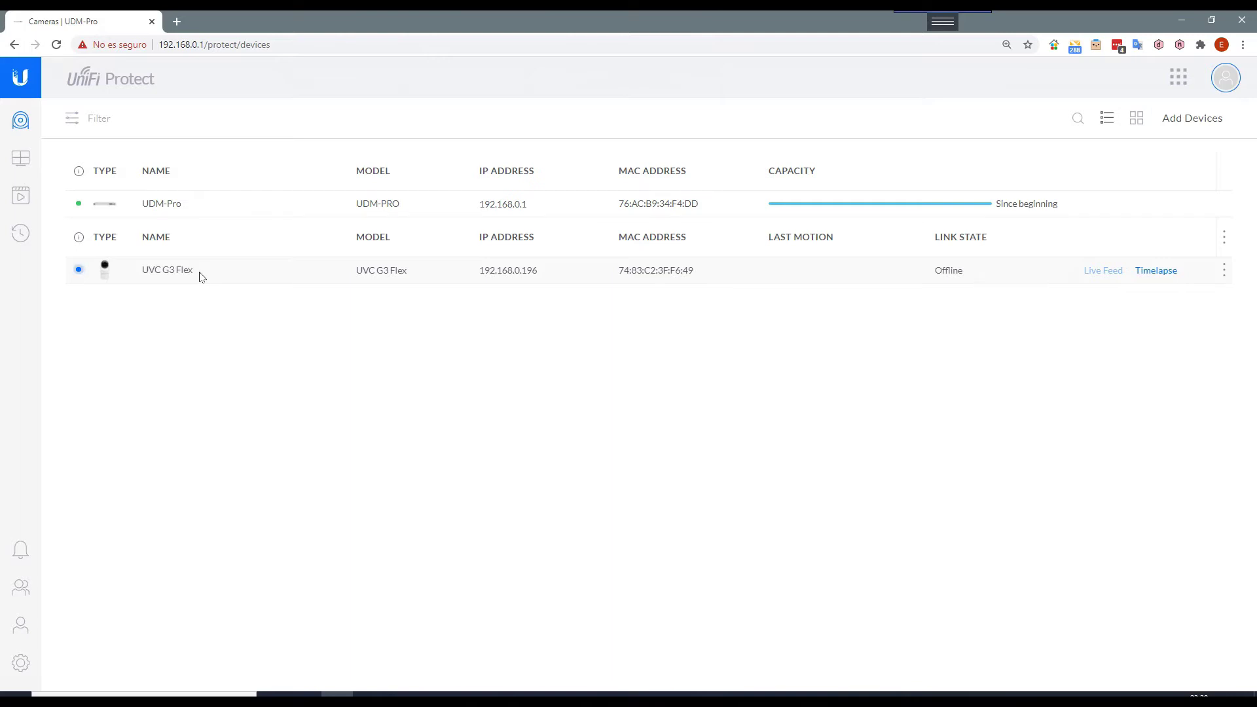
Create and save a 4 Cameras live view with the UVC G3 Flex in its upper-left cell
{"action": "left_click", "coordinate": [21, 161]}
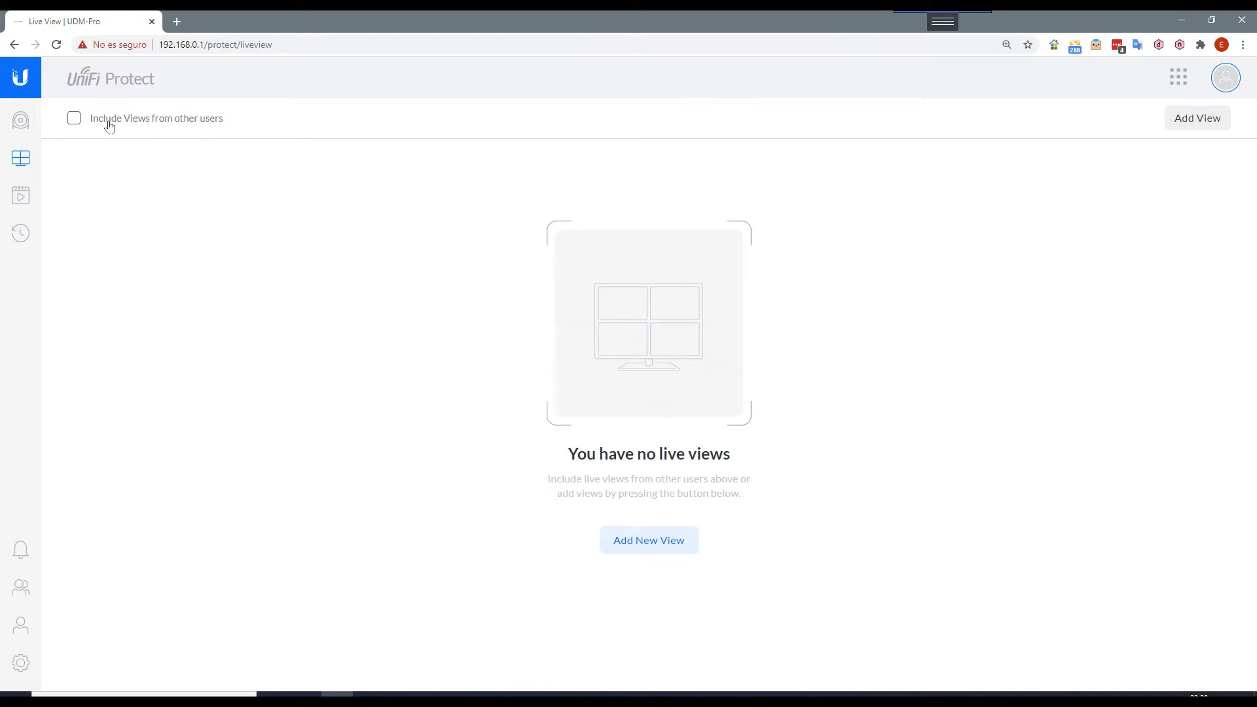
{"action": "left_click", "coordinate": [644, 539]}
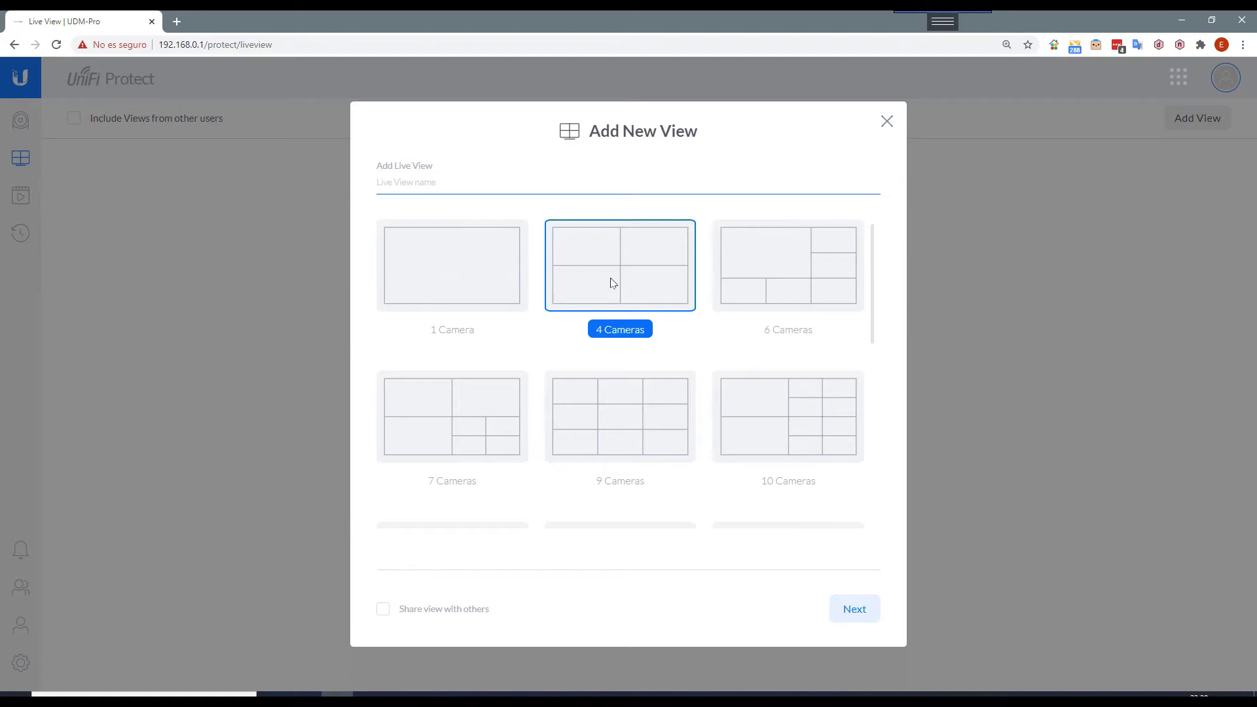
{"action": "left_click", "coordinate": [853, 608]}
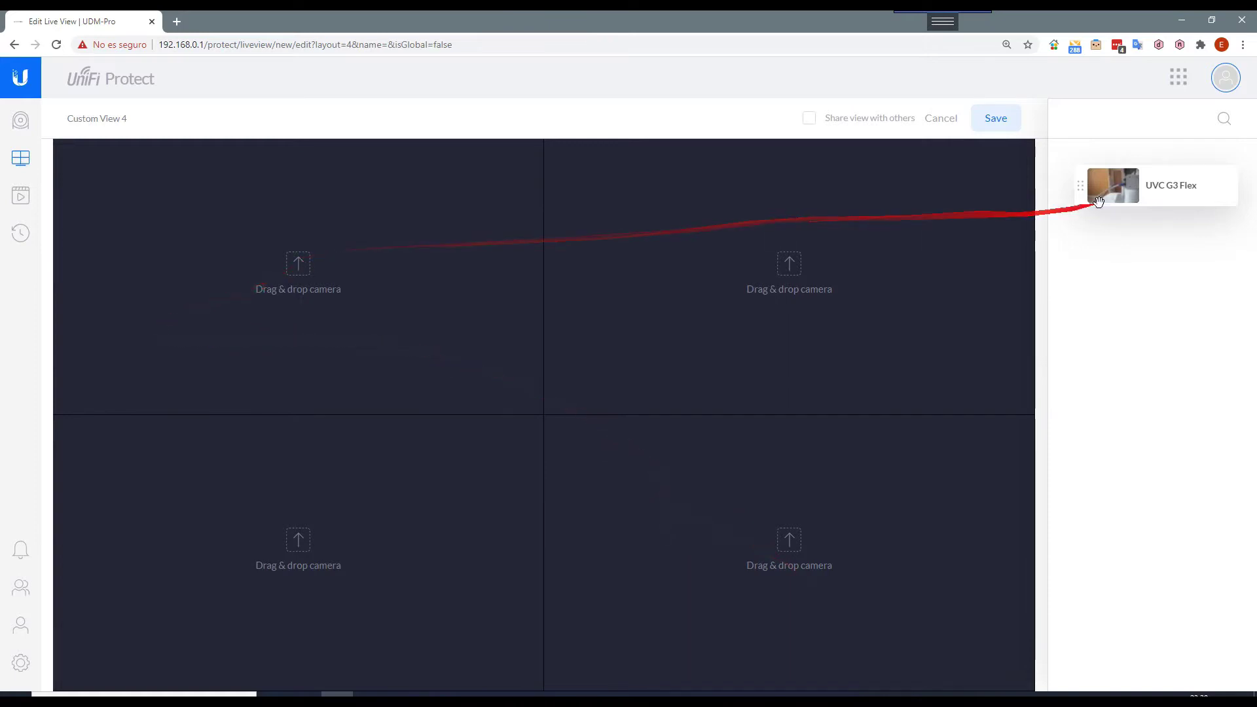
{"action": "left_click_drag", "start_coordinate": [1169, 185], "coordinate": [285, 225]}
{"action": "left_click", "coordinate": [1006, 118]}
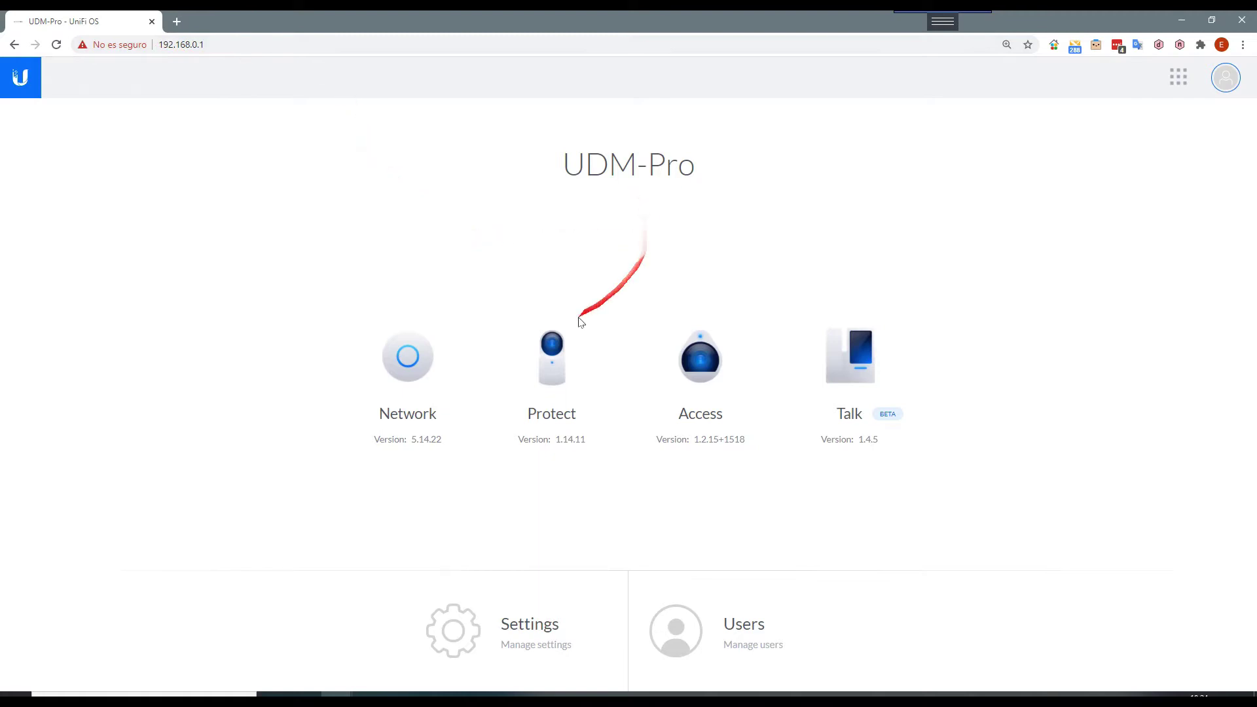
Open Protect's live view and add a new view with the 26 Cameras layout
{"action": "left_click", "coordinate": [553, 360]}
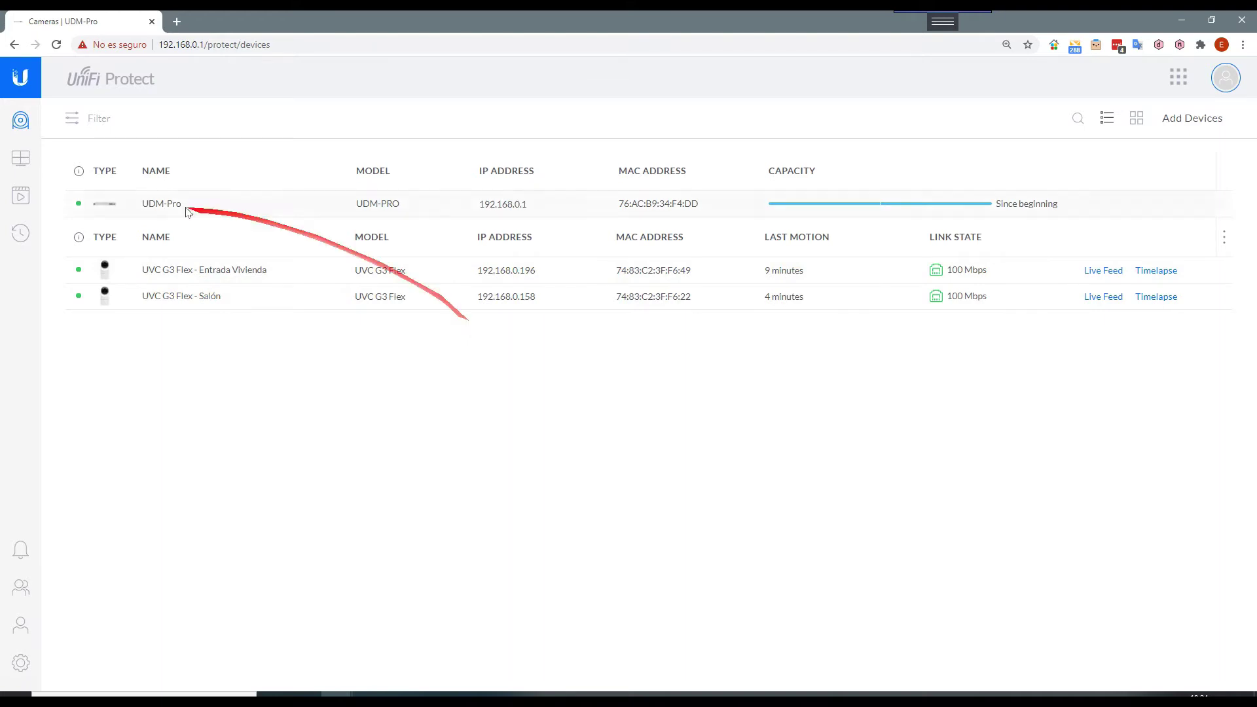
{"action": "left_click", "coordinate": [19, 162]}
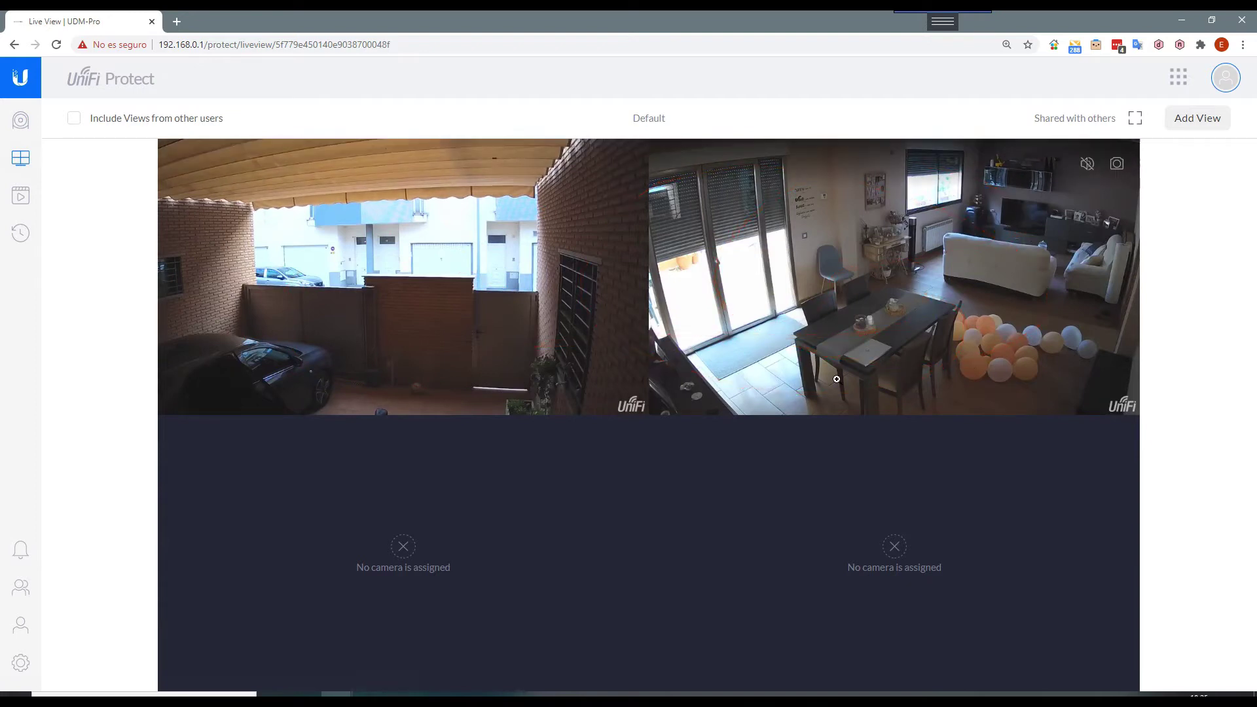
{"action": "left_click", "coordinate": [1197, 118]}
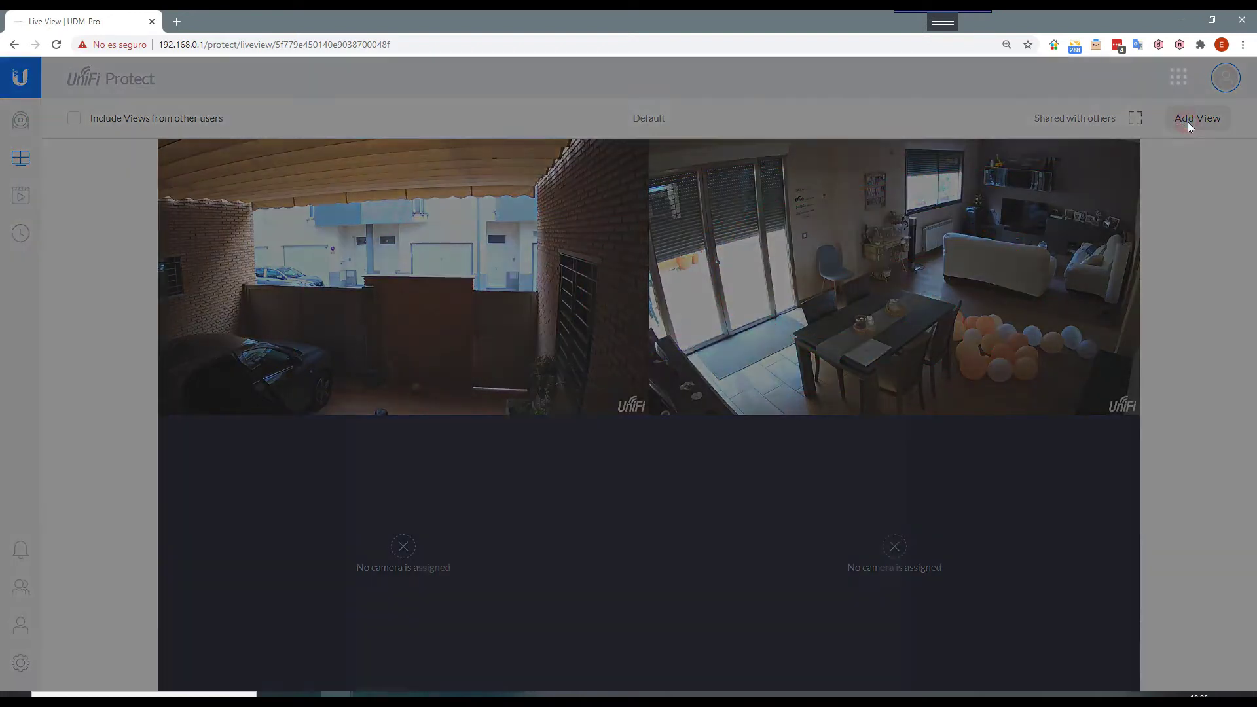
{"action": "scroll", "coordinate": [768, 384], "scroll_direction": "down", "scroll_amount": 6}
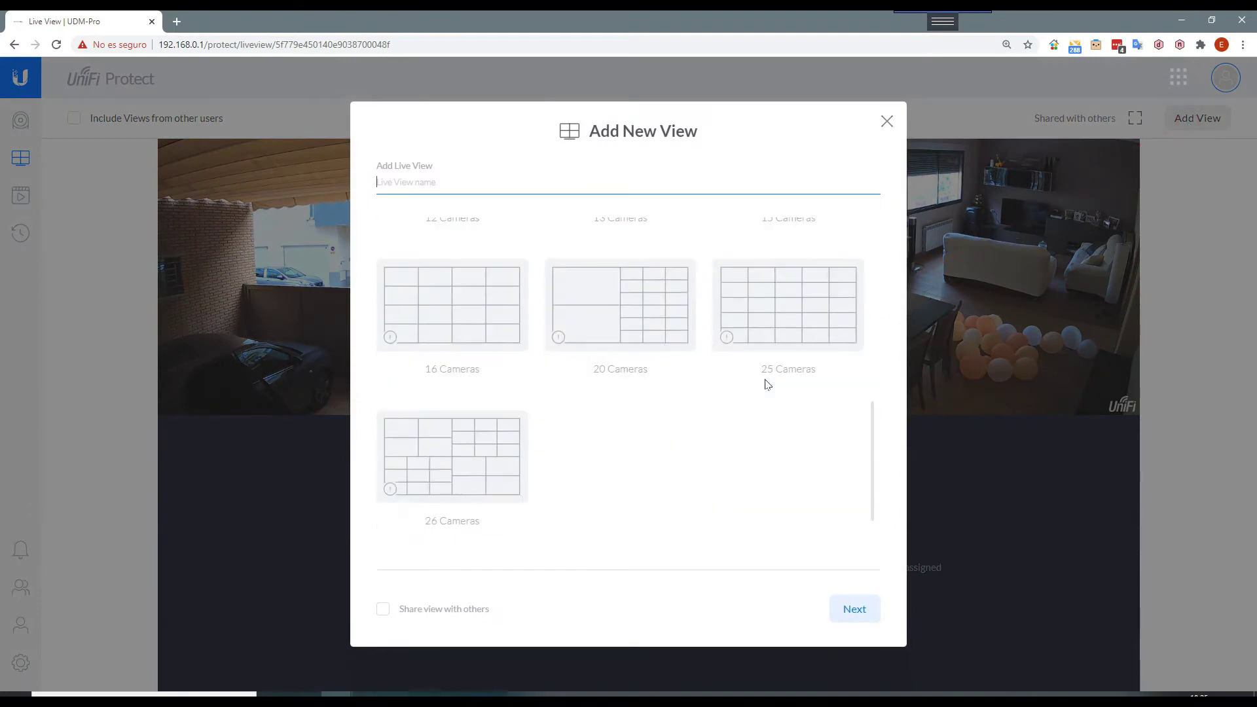
{"action": "left_click", "coordinate": [487, 464]}
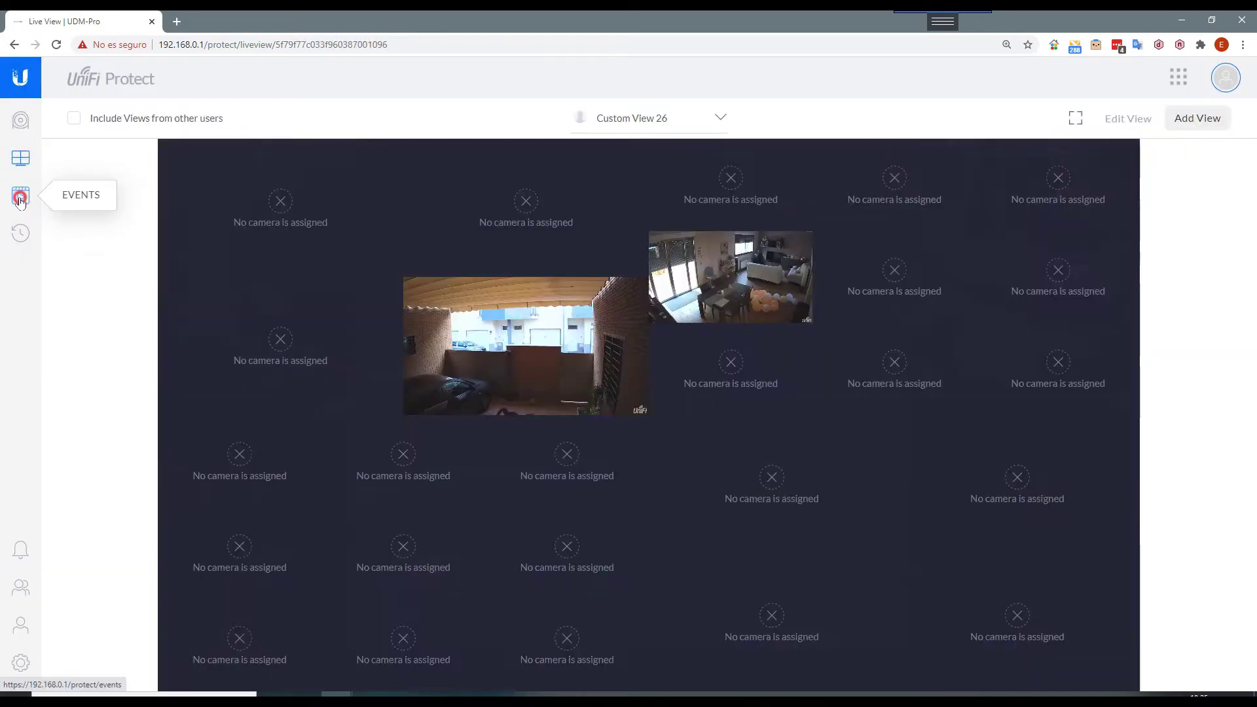
Review the motion events list and open the two most recent Entrada Vivienda recordings
{"action": "left_click", "coordinate": [20, 195]}
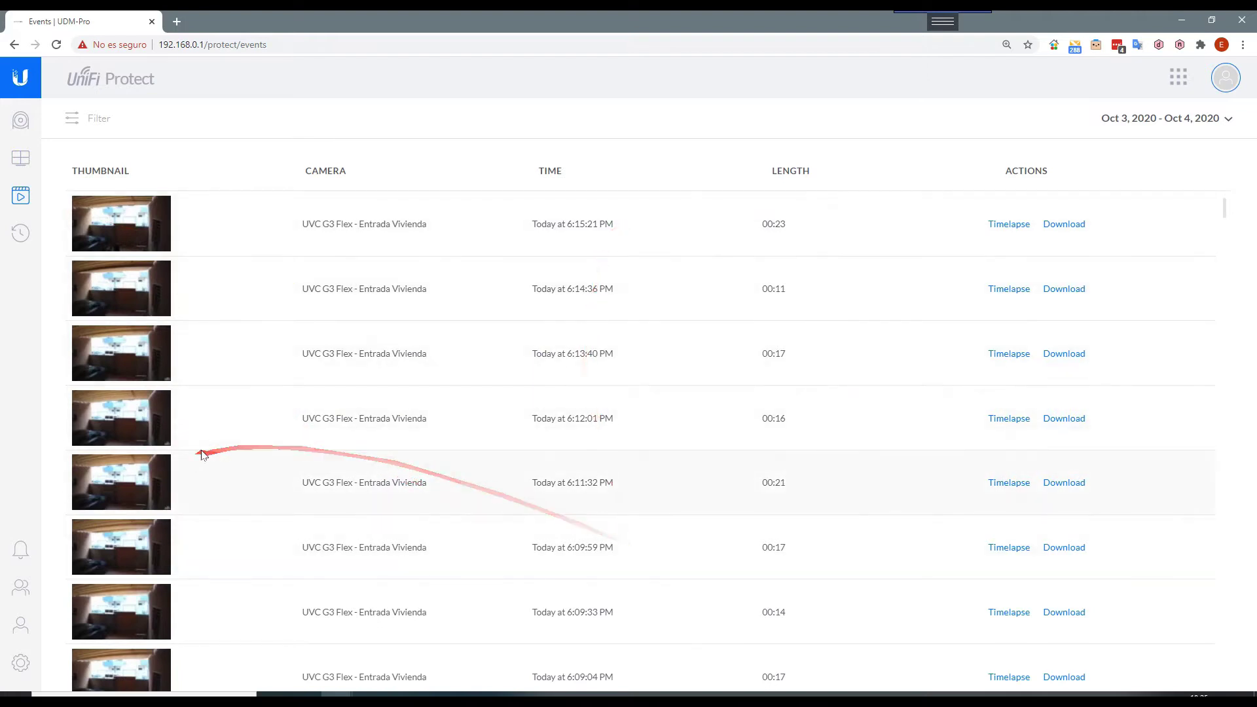
{"action": "scroll", "coordinate": [184, 525], "scroll_direction": "down", "scroll_amount": 1}
{"action": "scroll", "coordinate": [176, 516], "scroll_direction": "up", "scroll_amount": 1}
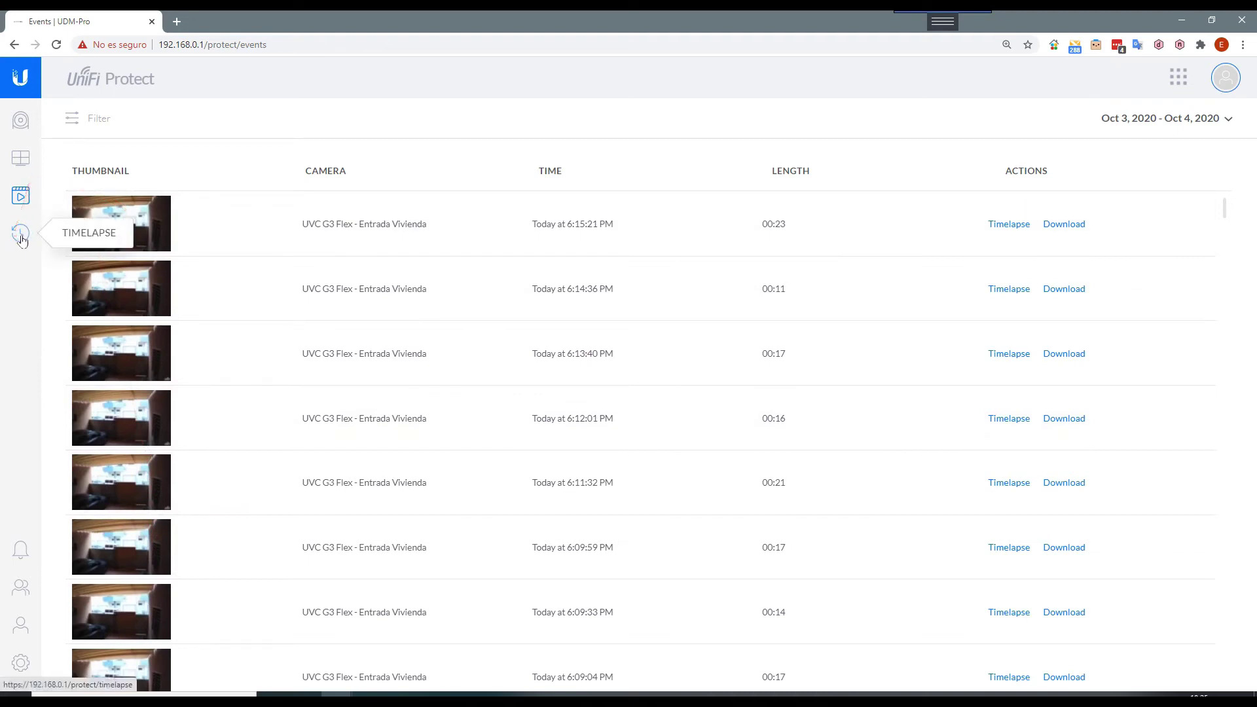
{"action": "left_click", "coordinate": [679, 211]}
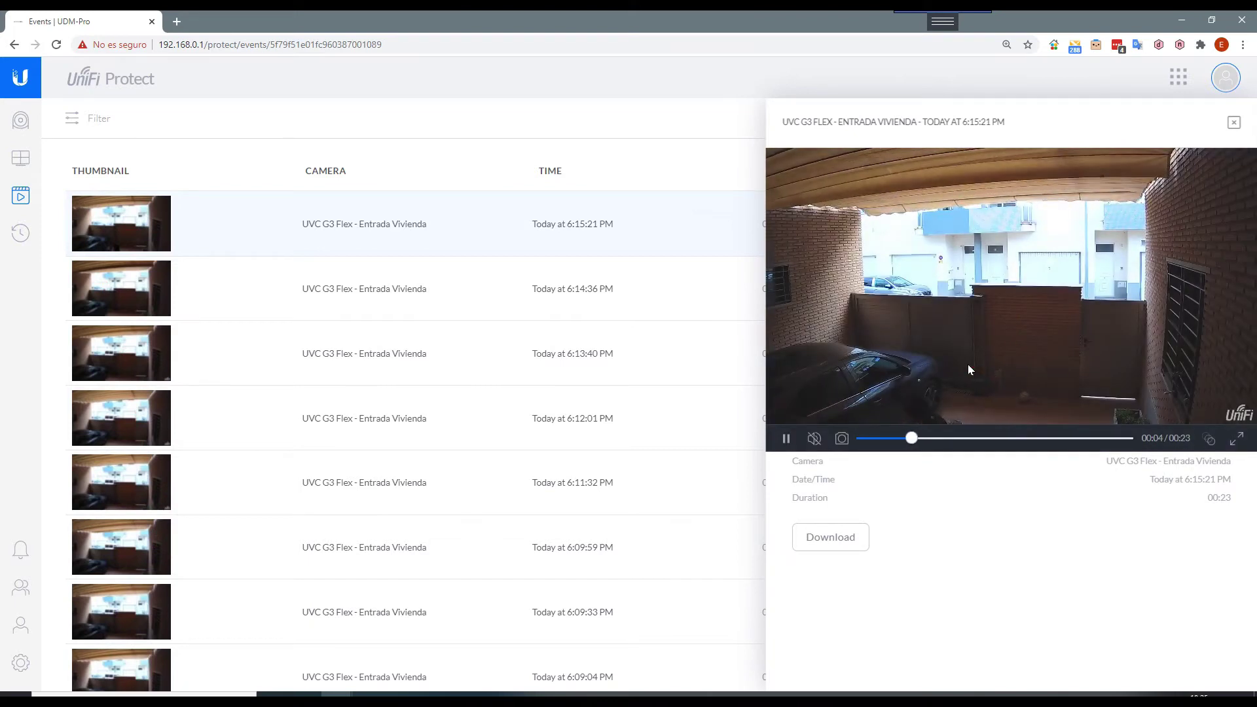
{"action": "left_click", "coordinate": [136, 287]}
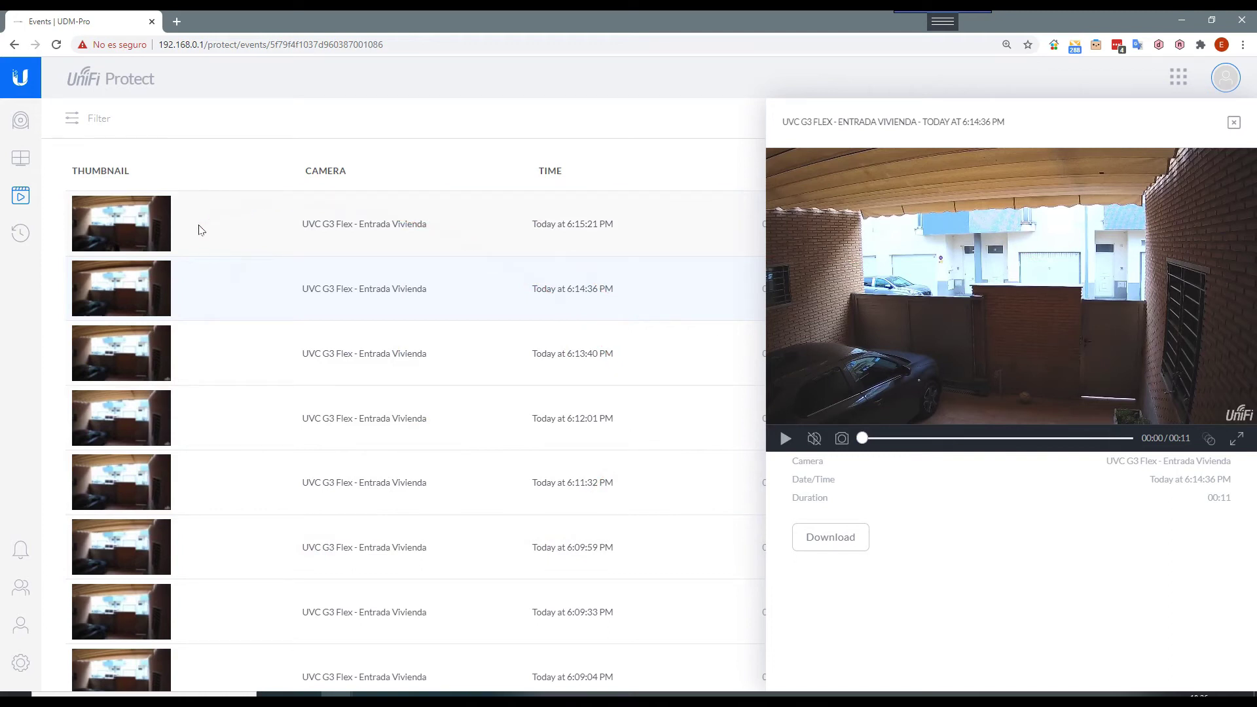
Open the Entrada Vivienda camera's timelapse, skip the footage back and jump to about 6:15 PM
{"action": "left_click", "coordinate": [20, 233]}
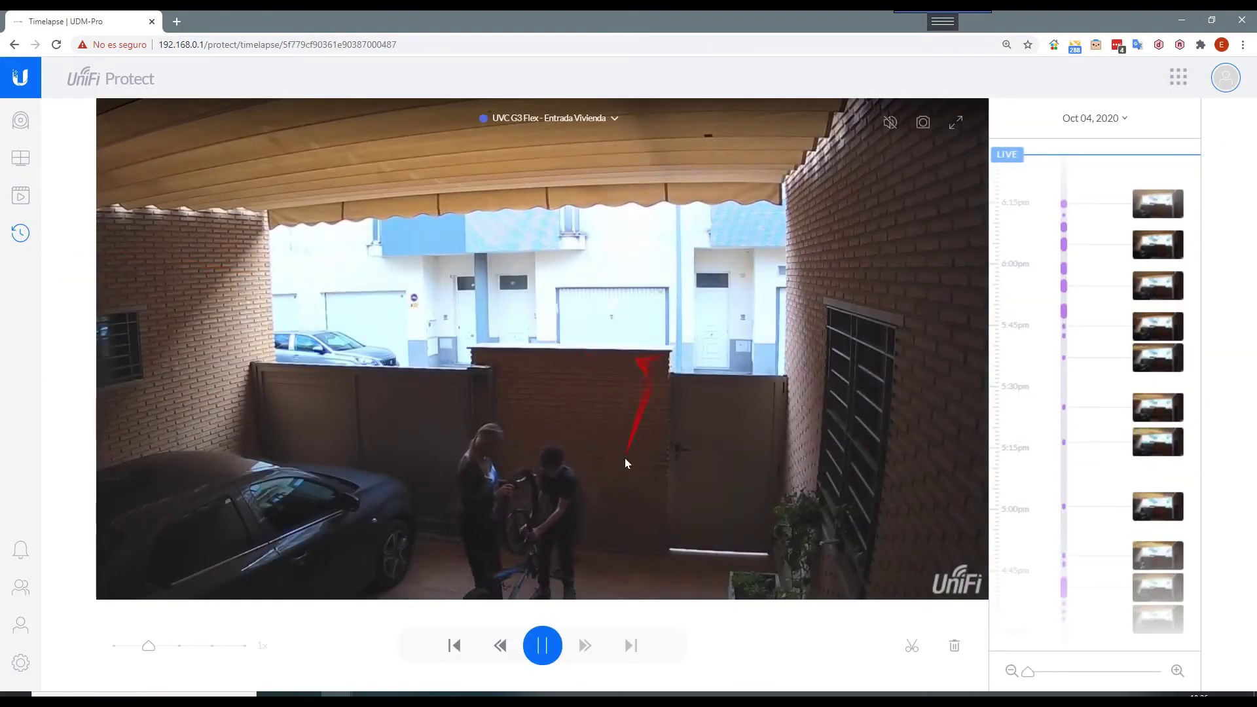
{"action": "mouse_move", "coordinate": [625, 517]}
{"action": "left_mouse_down"}
{"action": "mouse_move", "coordinate": [746, 507]}
{"action": "mouse_move", "coordinate": [588, 478]}
{"action": "mouse_move", "coordinate": [583, 572]}
{"action": "mouse_move", "coordinate": [446, 523]}
{"action": "mouse_move", "coordinate": [414, 466]}
{"action": "mouse_move", "coordinate": [519, 450]}
{"action": "mouse_move", "coordinate": [588, 514]}
{"action": "mouse_move", "coordinate": [552, 504]}
{"action": "mouse_move", "coordinate": [629, 596]}
{"action": "mouse_move", "coordinate": [583, 612]}
{"action": "mouse_move", "coordinate": [609, 647]}
{"action": "left_mouse_up"}
{"action": "left_click", "coordinate": [499, 646]}
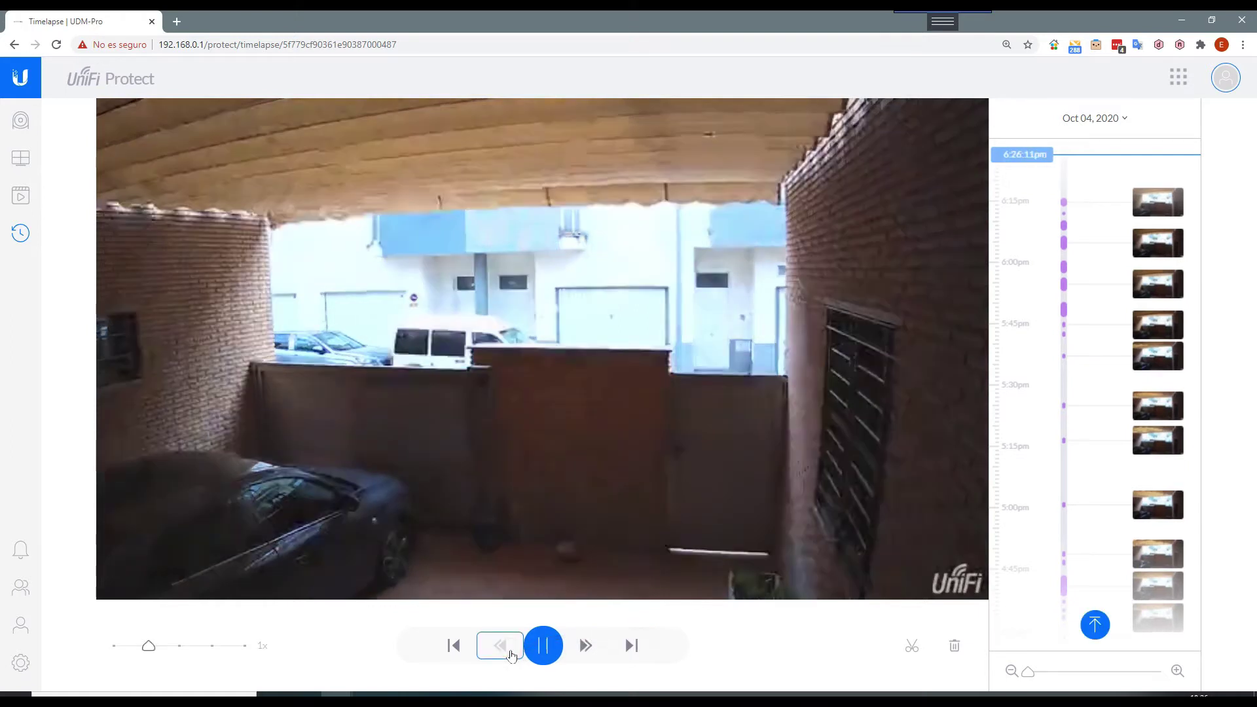
{"action": "left_click", "coordinate": [1071, 186]}
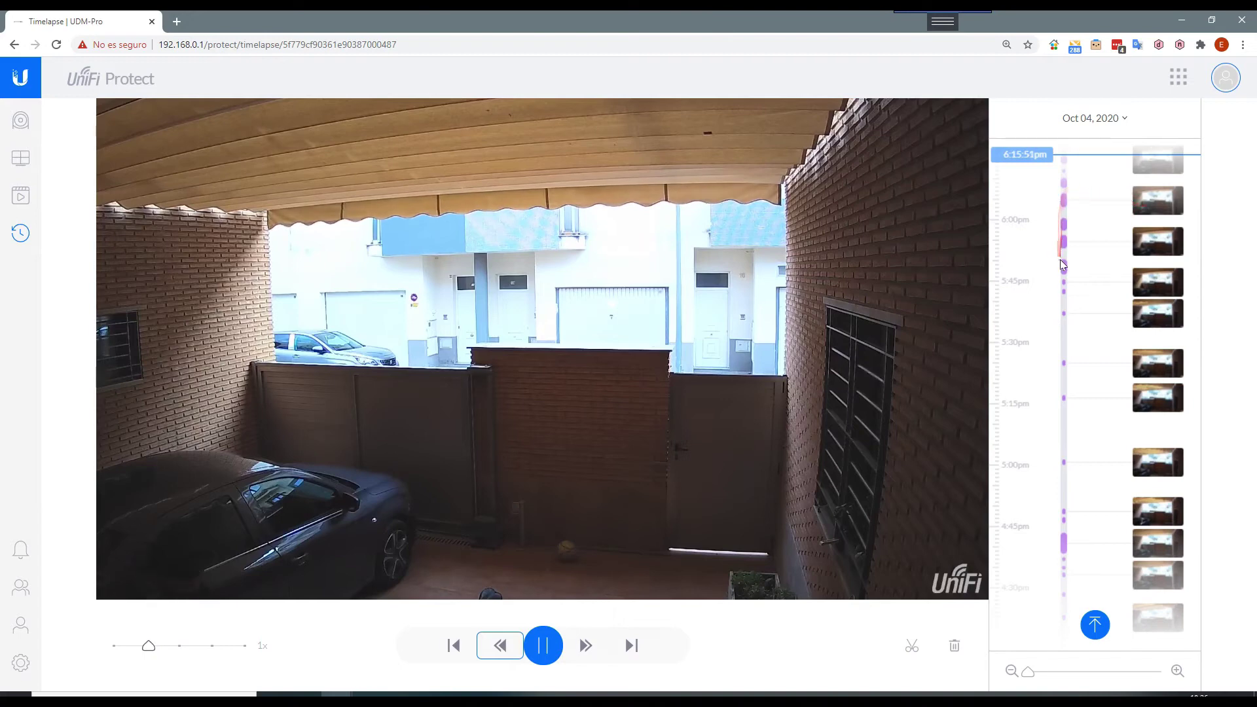
Scrub the Oct 04, 2020 timeline back to about 1:29 PM, return to about 6:05 PM and skip back briefly
{"action": "scroll", "coordinate": [1059, 259], "scroll_direction": "down", "scroll_amount": 5}
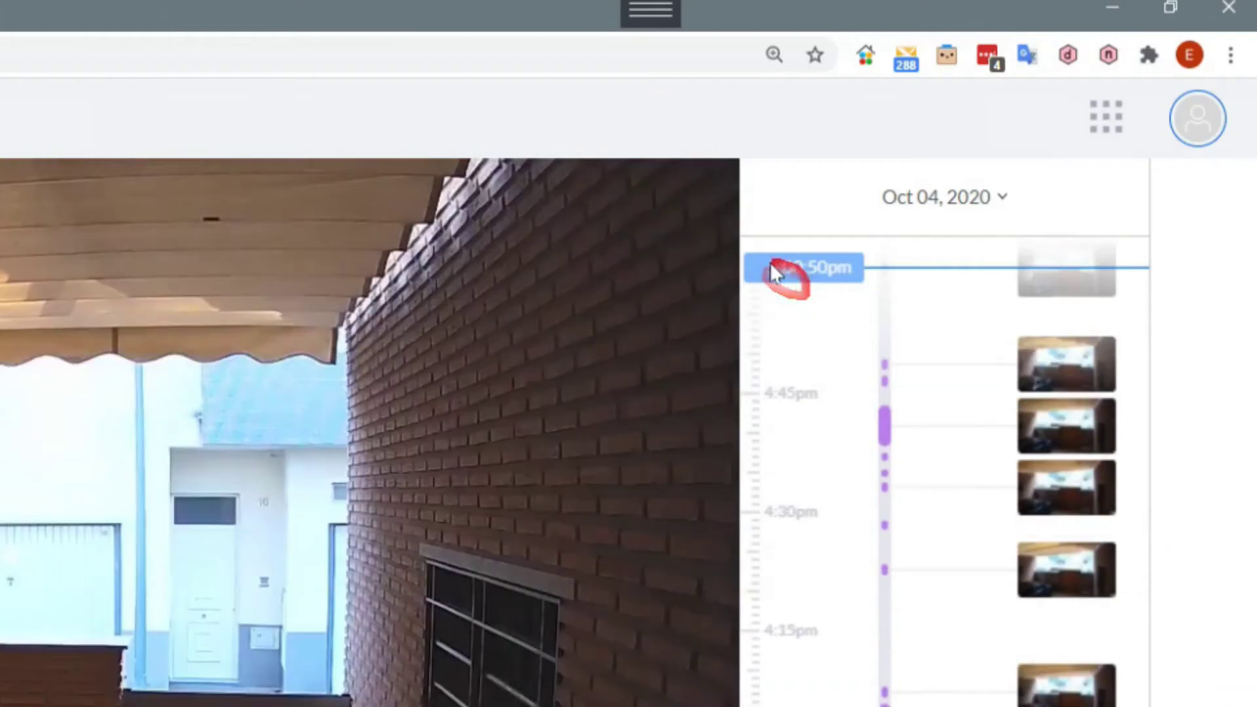
{"action": "scroll", "coordinate": [1056, 217], "scroll_direction": "down", "scroll_amount": 5}
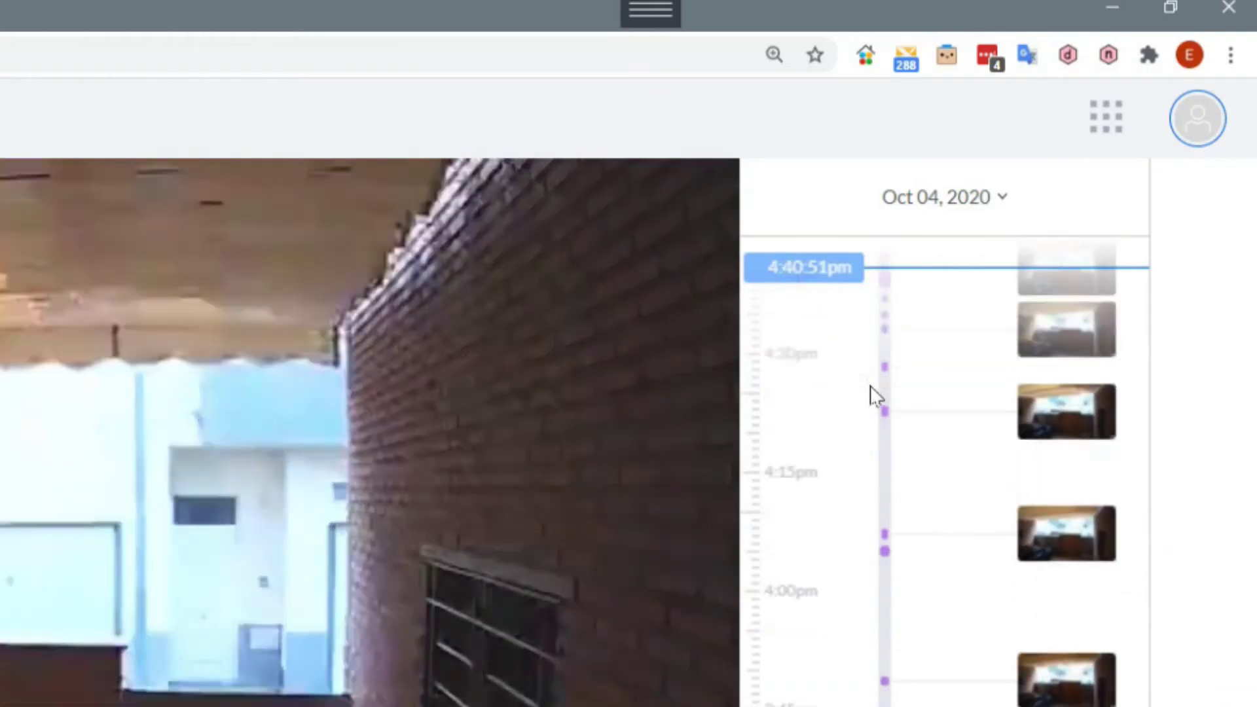
{"action": "scroll", "coordinate": [870, 388], "scroll_direction": "down", "scroll_amount": 5}
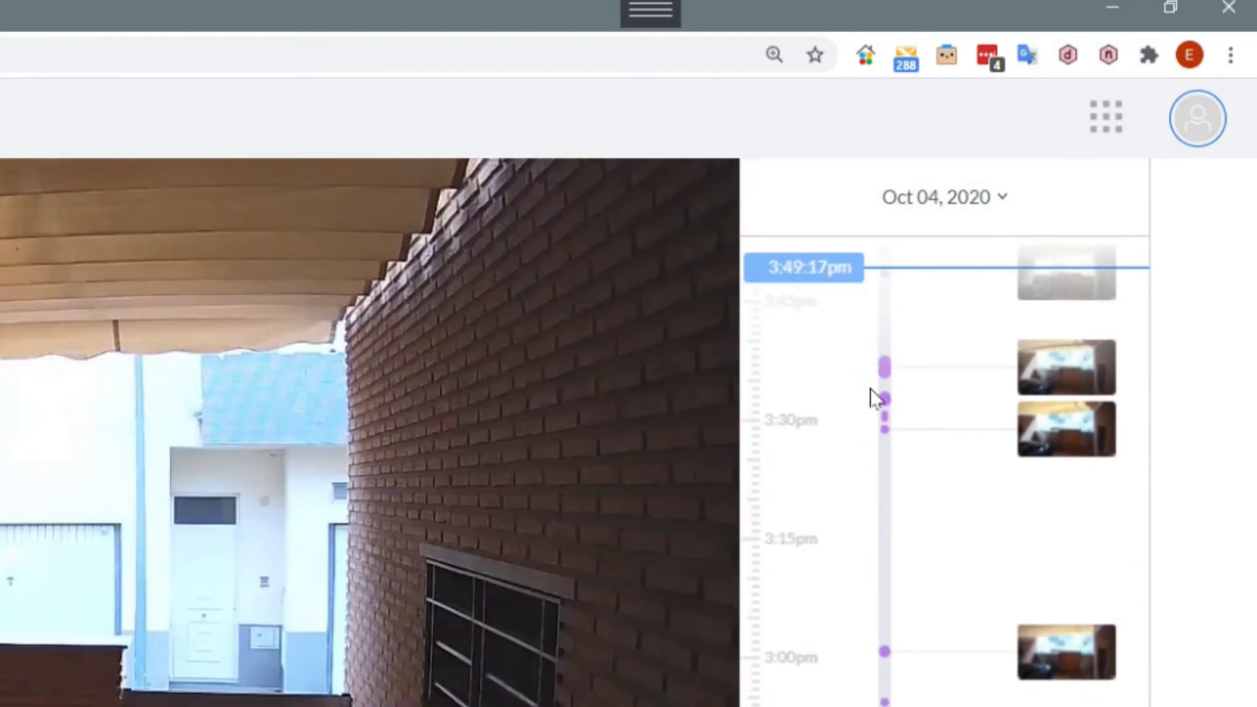
{"action": "scroll", "coordinate": [870, 389], "scroll_direction": "up", "scroll_amount": 4}
{"action": "scroll", "coordinate": [870, 389], "scroll_direction": "down", "scroll_amount": 12}
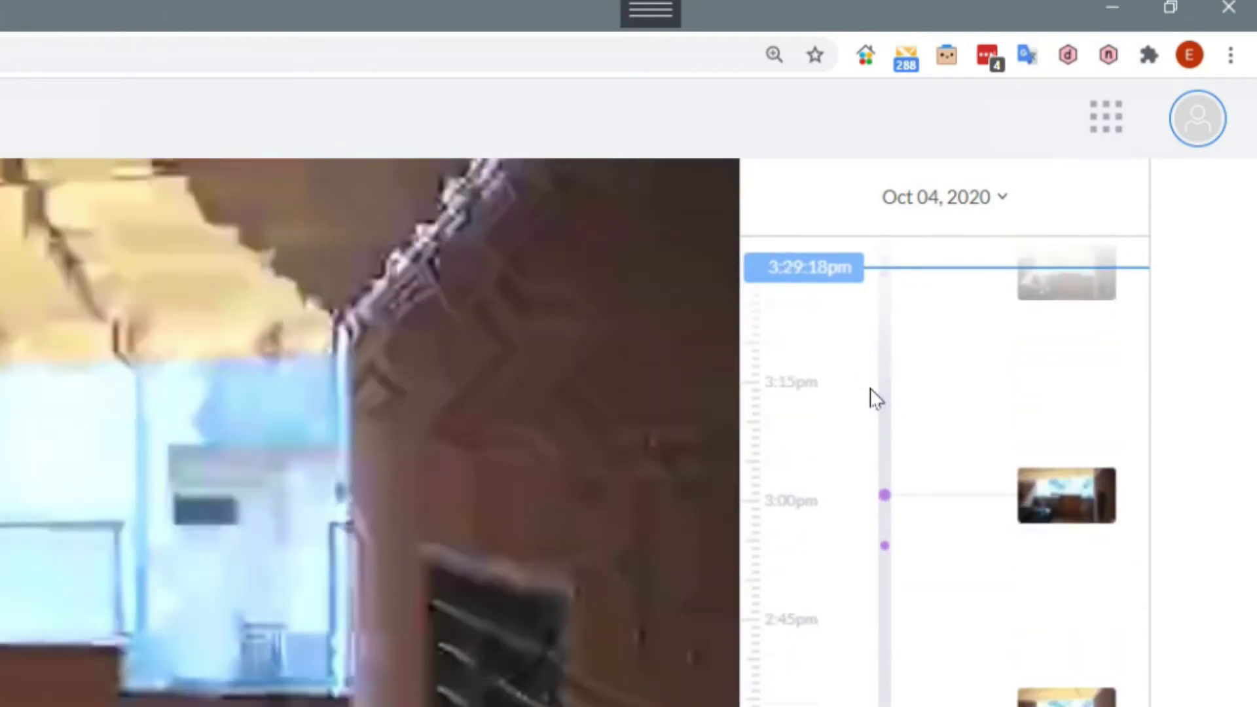
{"action": "scroll", "coordinate": [870, 399], "scroll_direction": "down", "scroll_amount": 2}
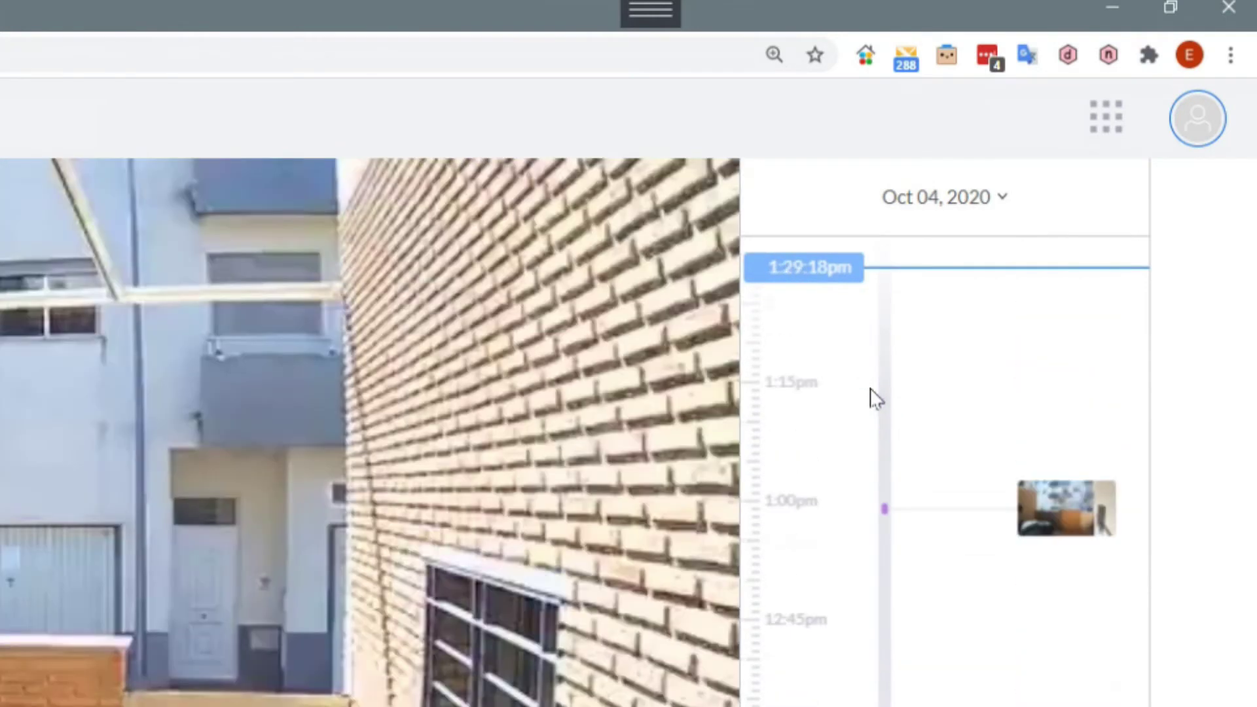
{"action": "scroll", "coordinate": [870, 389], "scroll_direction": "up", "scroll_amount": 20}
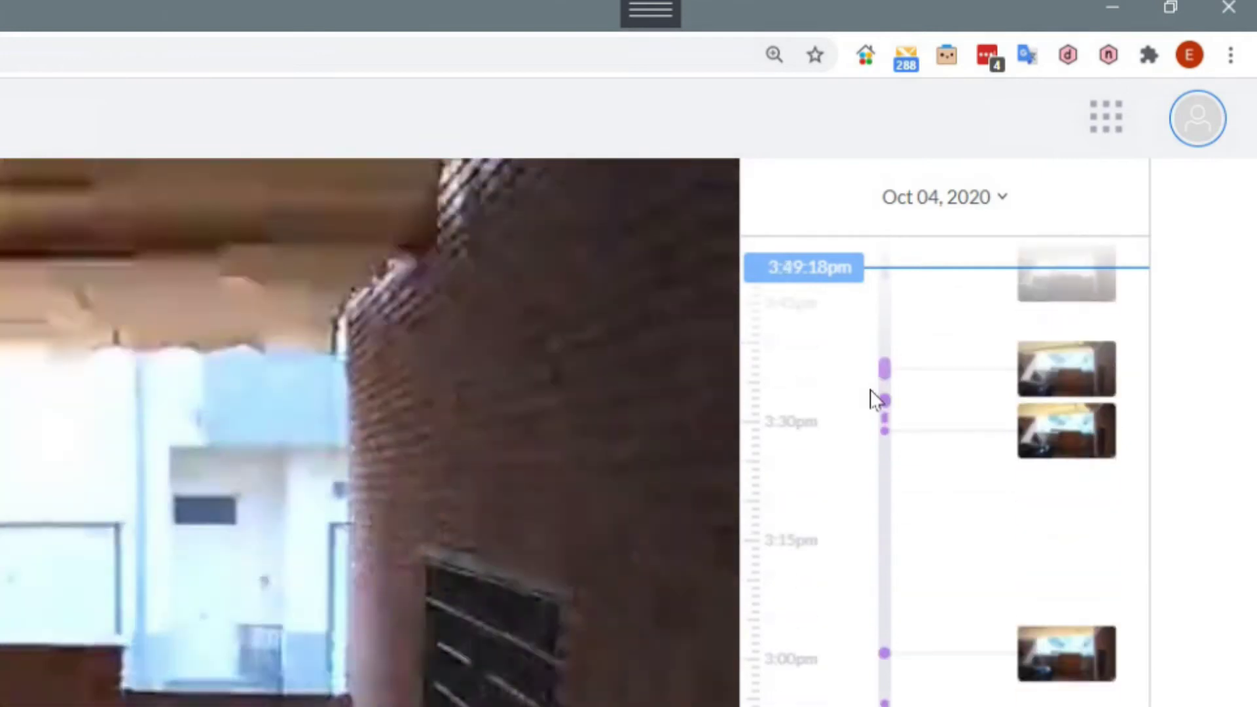
{"action": "scroll", "coordinate": [870, 389], "scroll_direction": "up", "scroll_amount": 7}
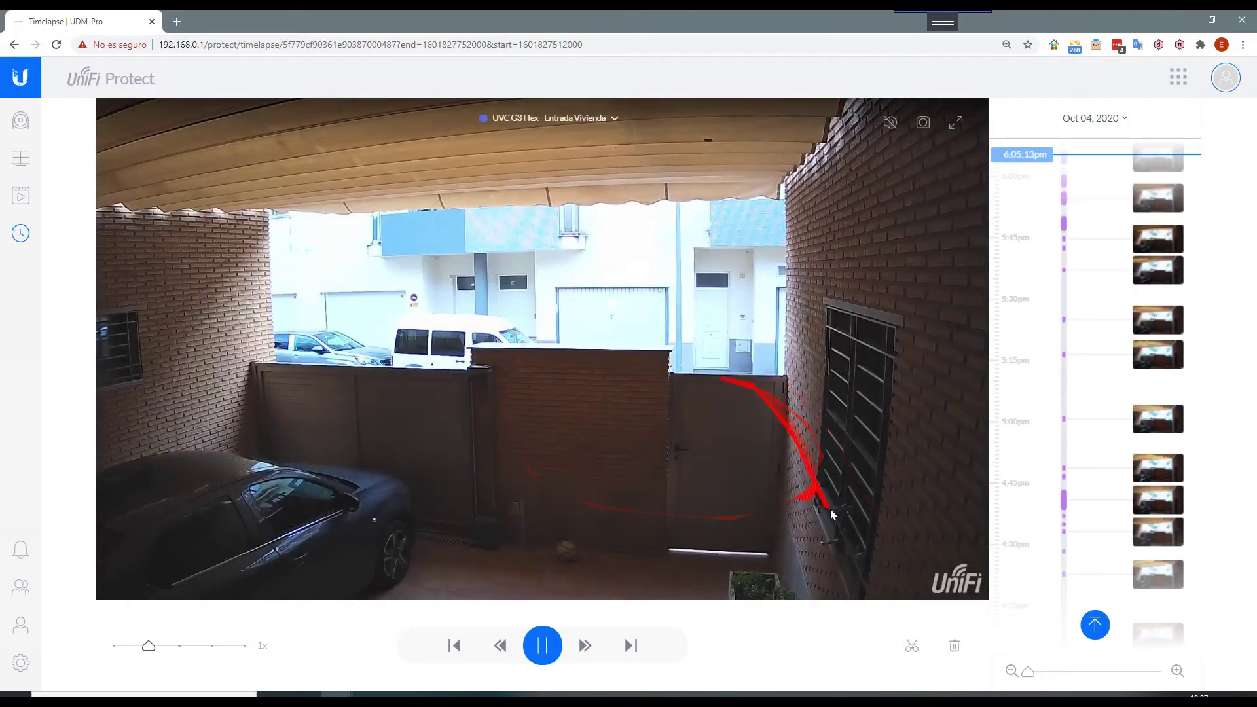
{"action": "left_click", "coordinate": [500, 649]}
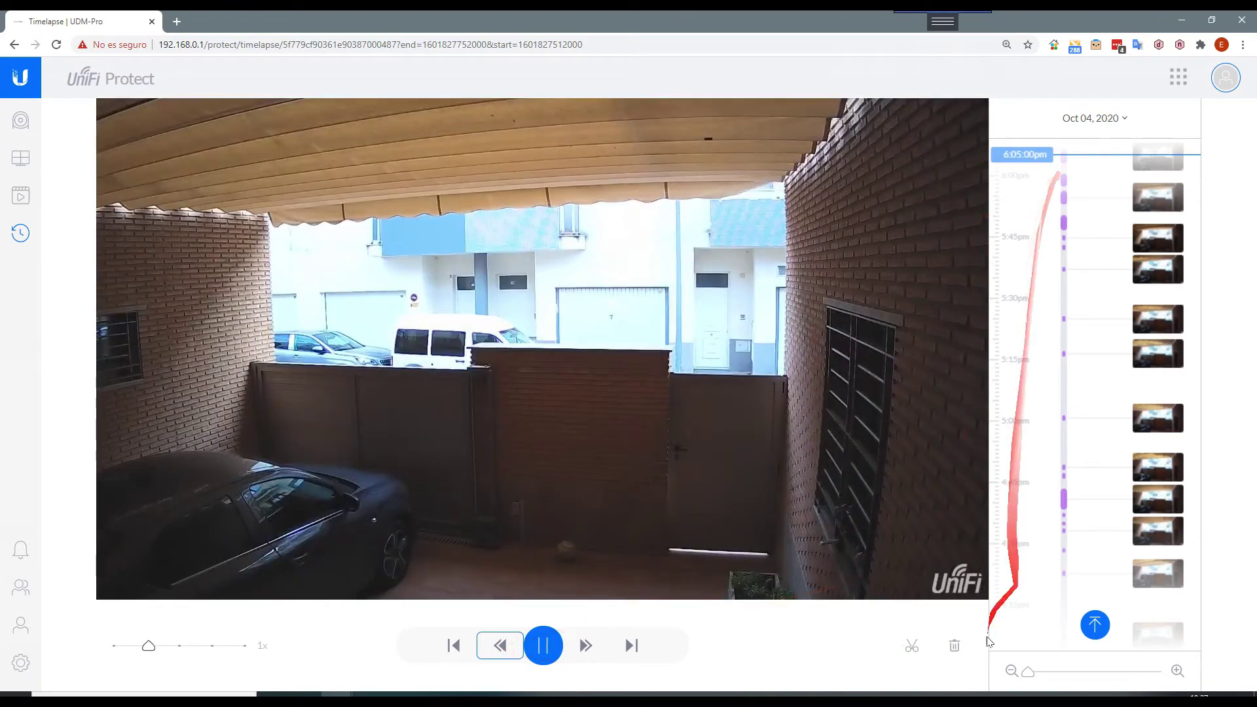
Cut a clip of the Entrada Vivienda timelapse from 6:04:31 PM to 6:20:24 PM and download it
{"action": "left_click", "coordinate": [912, 646]}
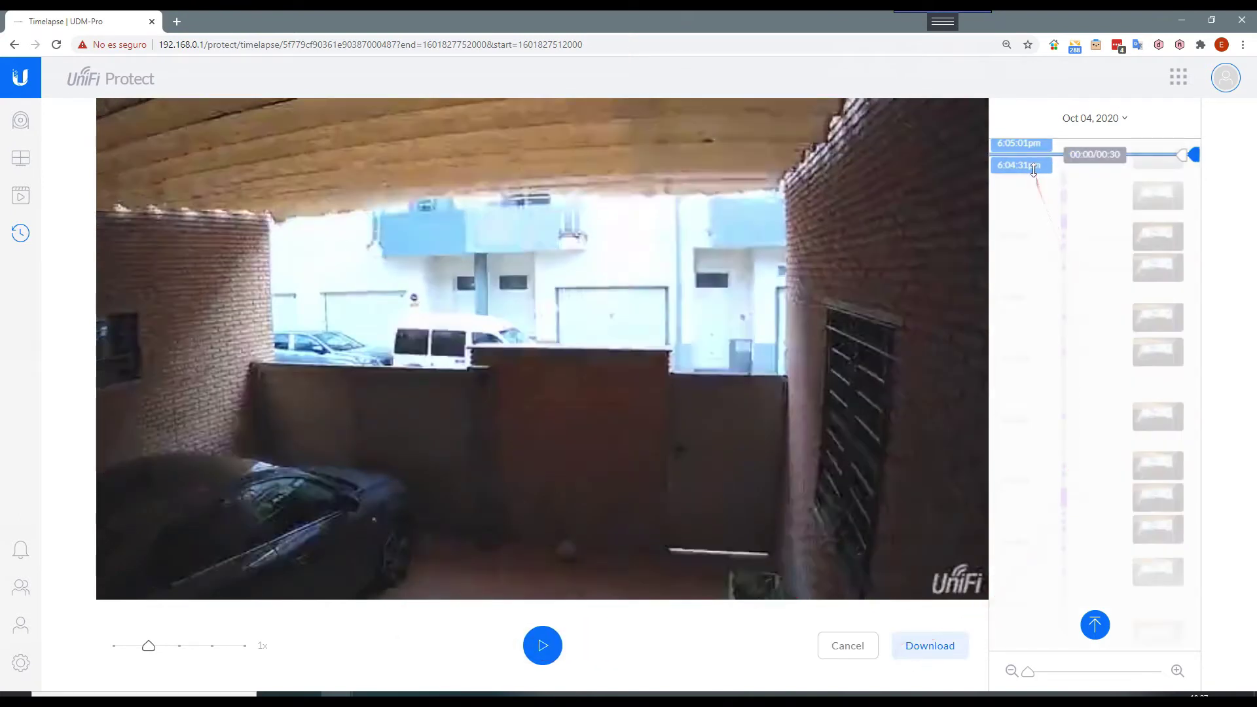
{"action": "left_click_drag", "start_coordinate": [1034, 165], "coordinate": [1030, 178]}
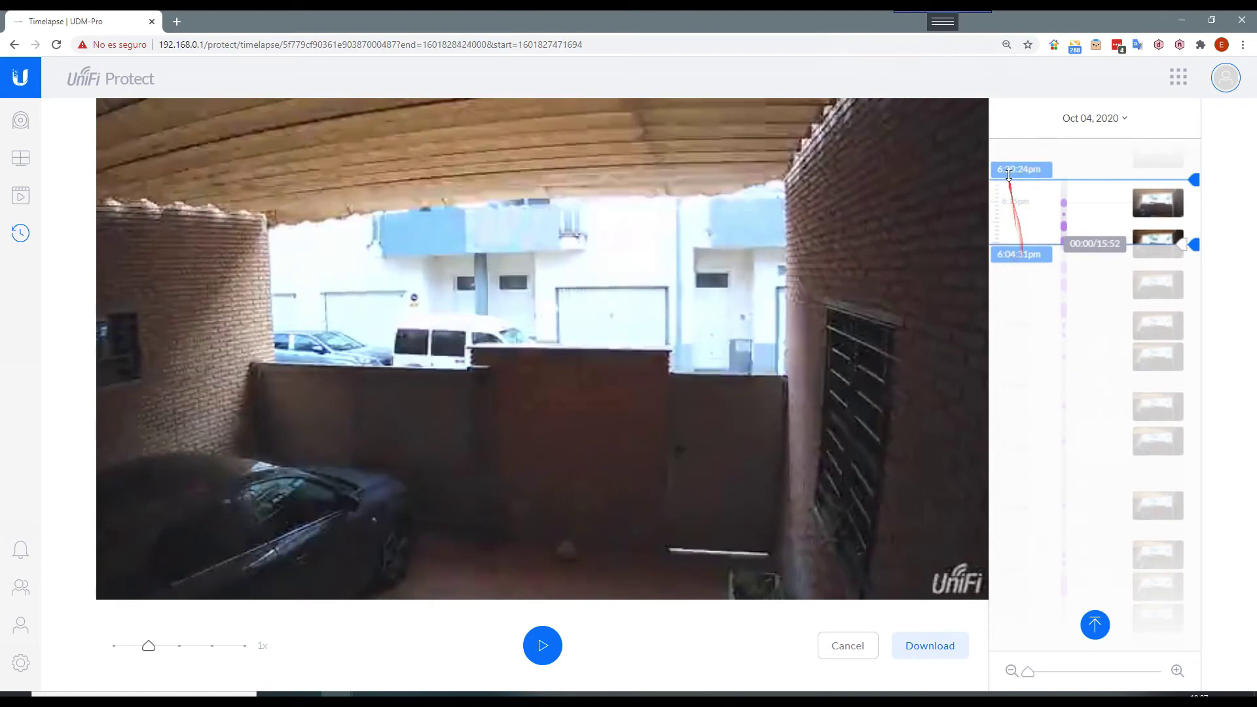
{"action": "left_click", "coordinate": [920, 647]}
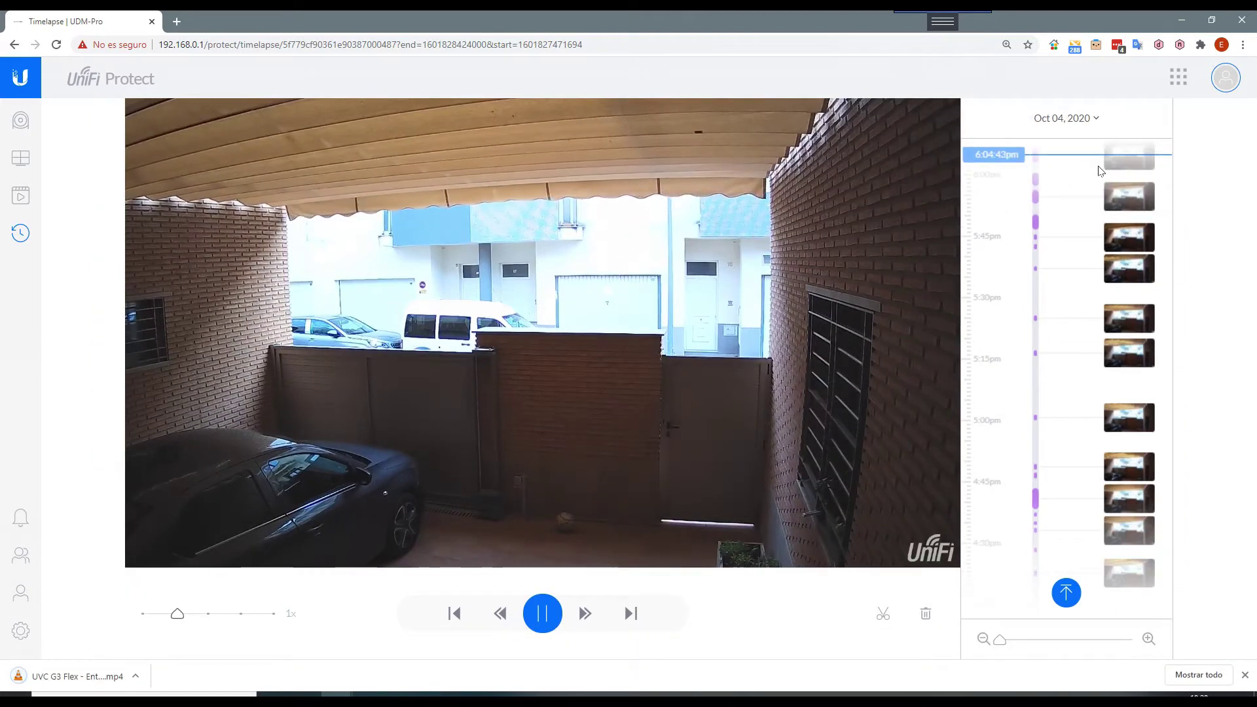
Play the downloaded Entrada Vivienda clip in VLC, leave full screen and close the player
{"action": "left_click", "coordinate": [92, 683]}
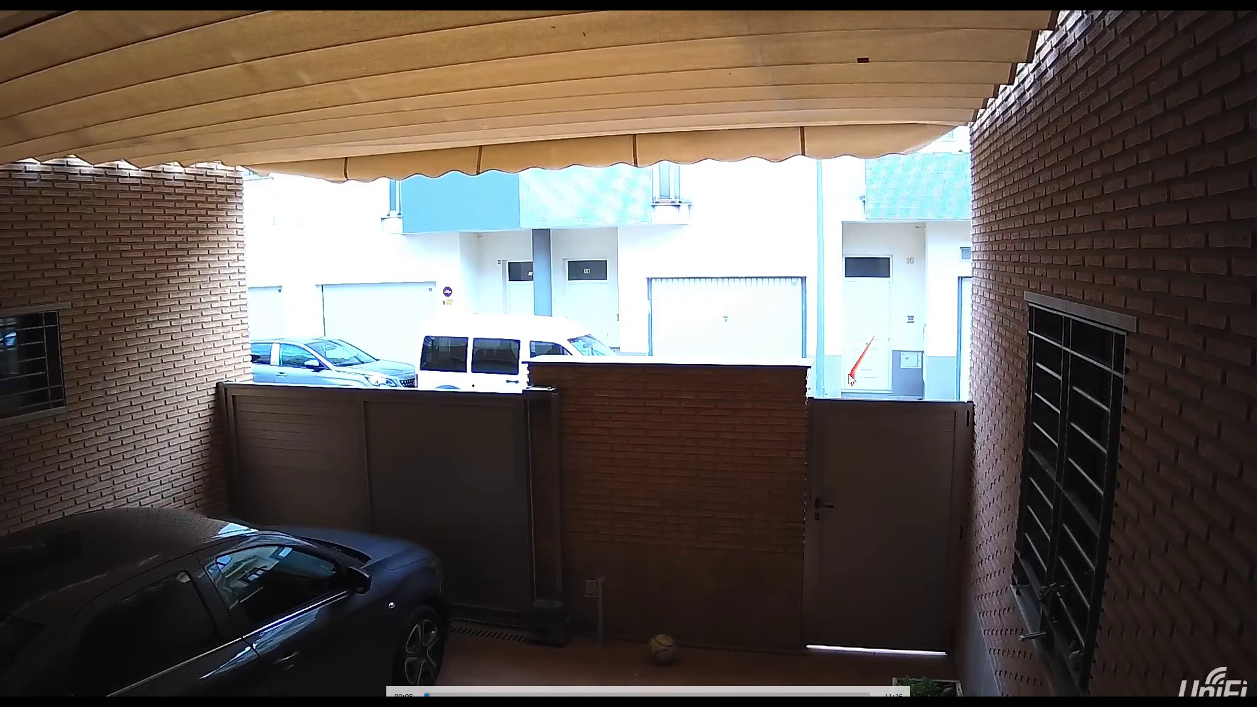
{"action": "key", "text": "Escape"}
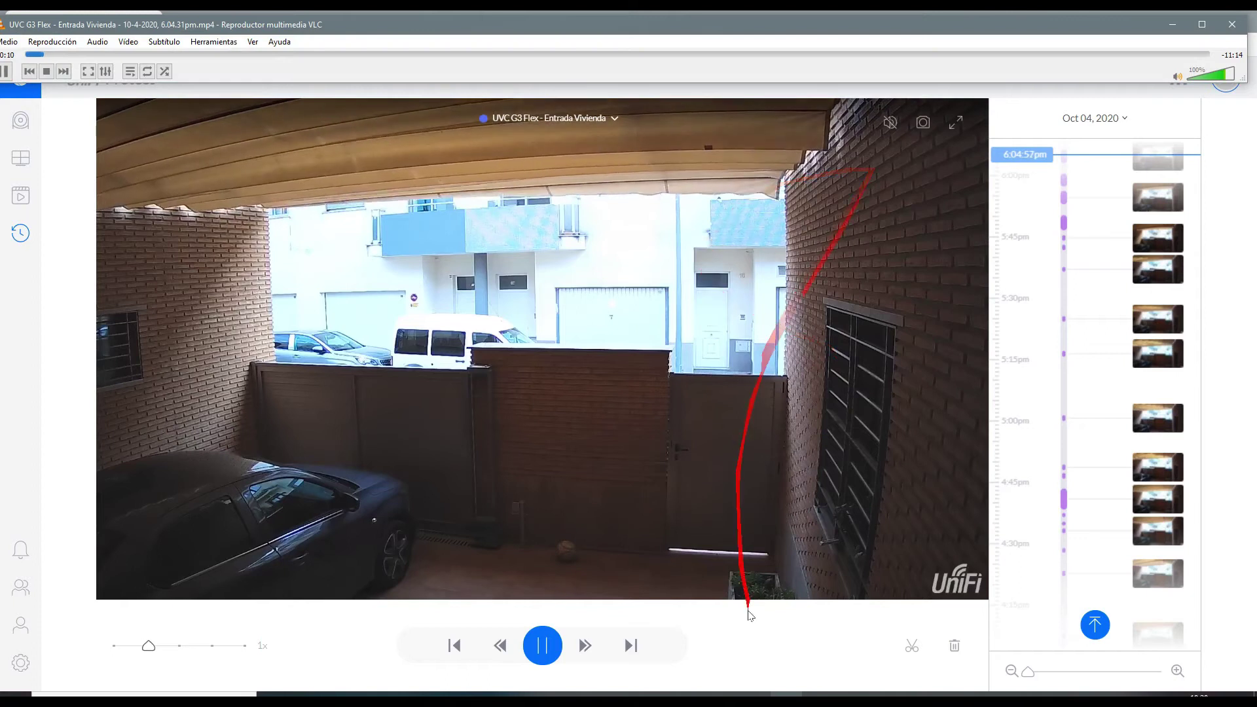
{"action": "right_click", "coordinate": [781, 698]}
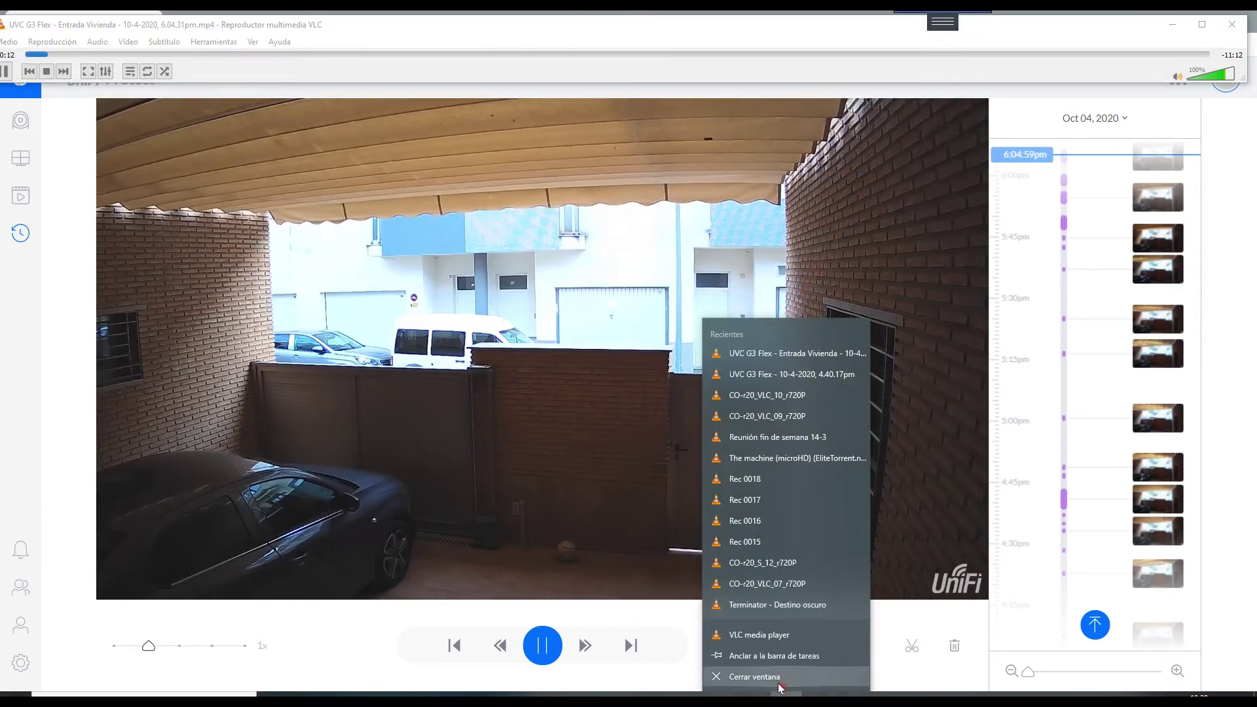
{"action": "left_click", "coordinate": [755, 677]}
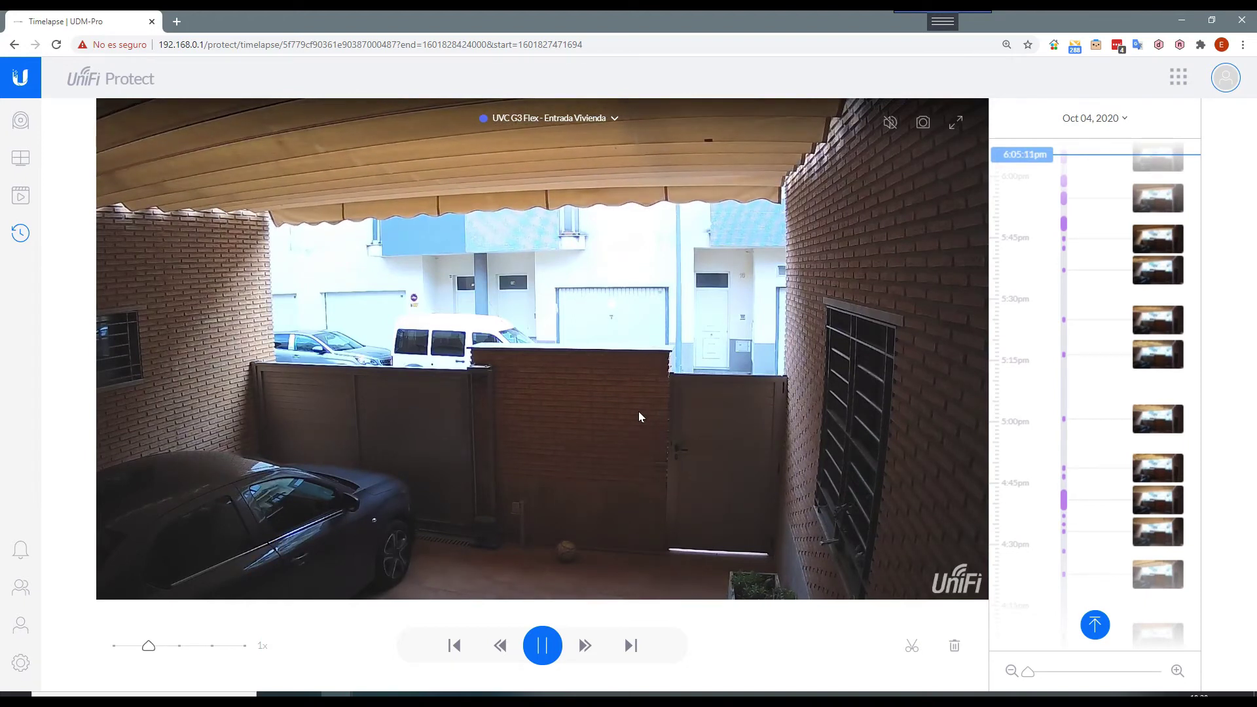
Review the camera activity log and the lists of Protect users and roles
{"action": "left_click", "coordinate": [20, 550]}
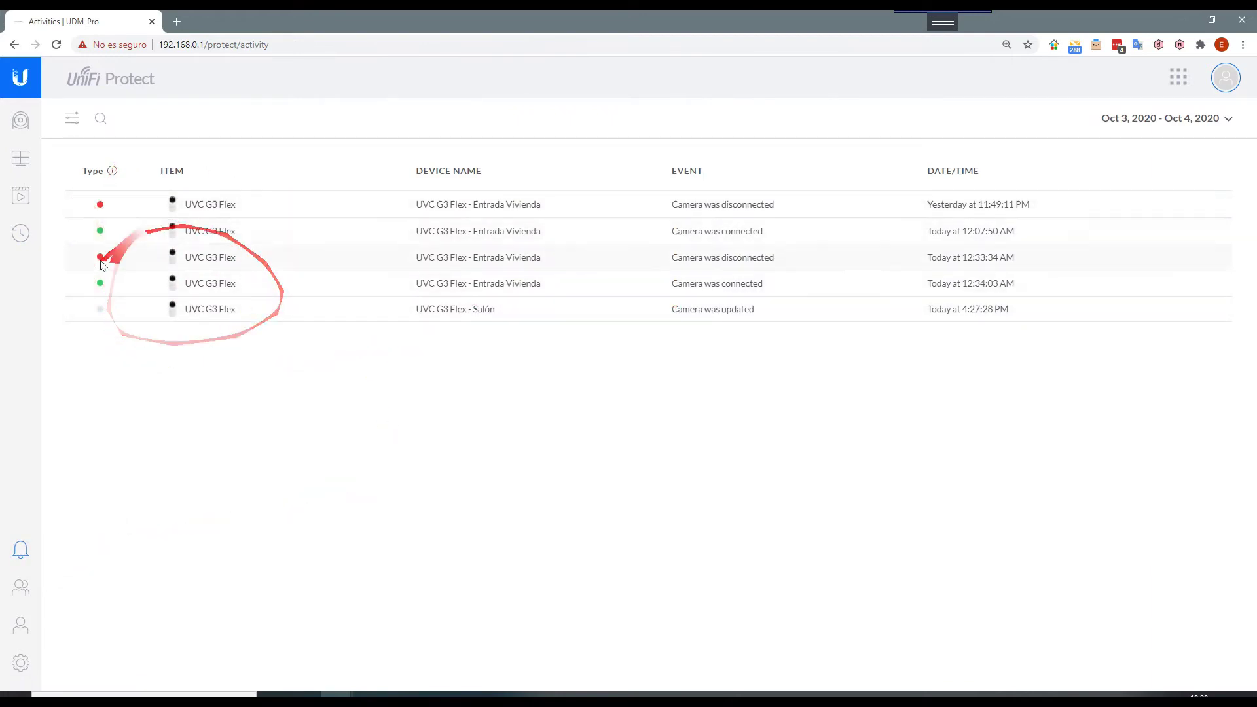
{"action": "left_click", "coordinate": [17, 595]}
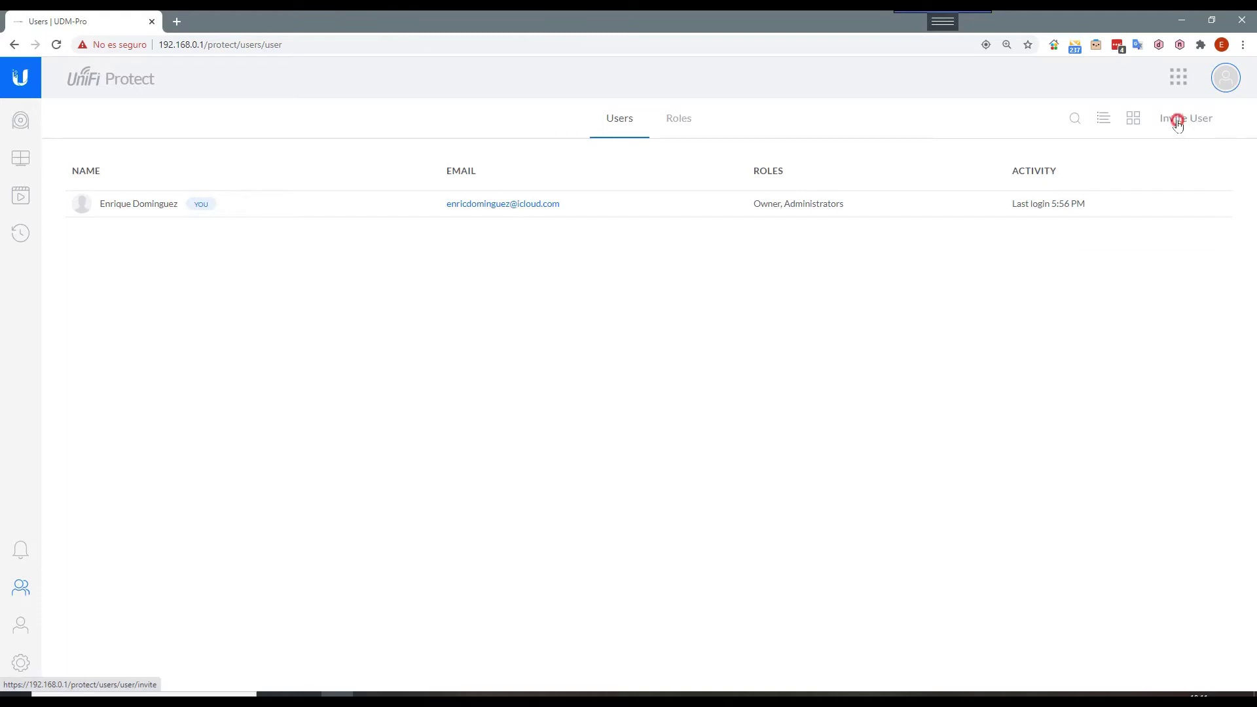
{"action": "left_click", "coordinate": [673, 122]}
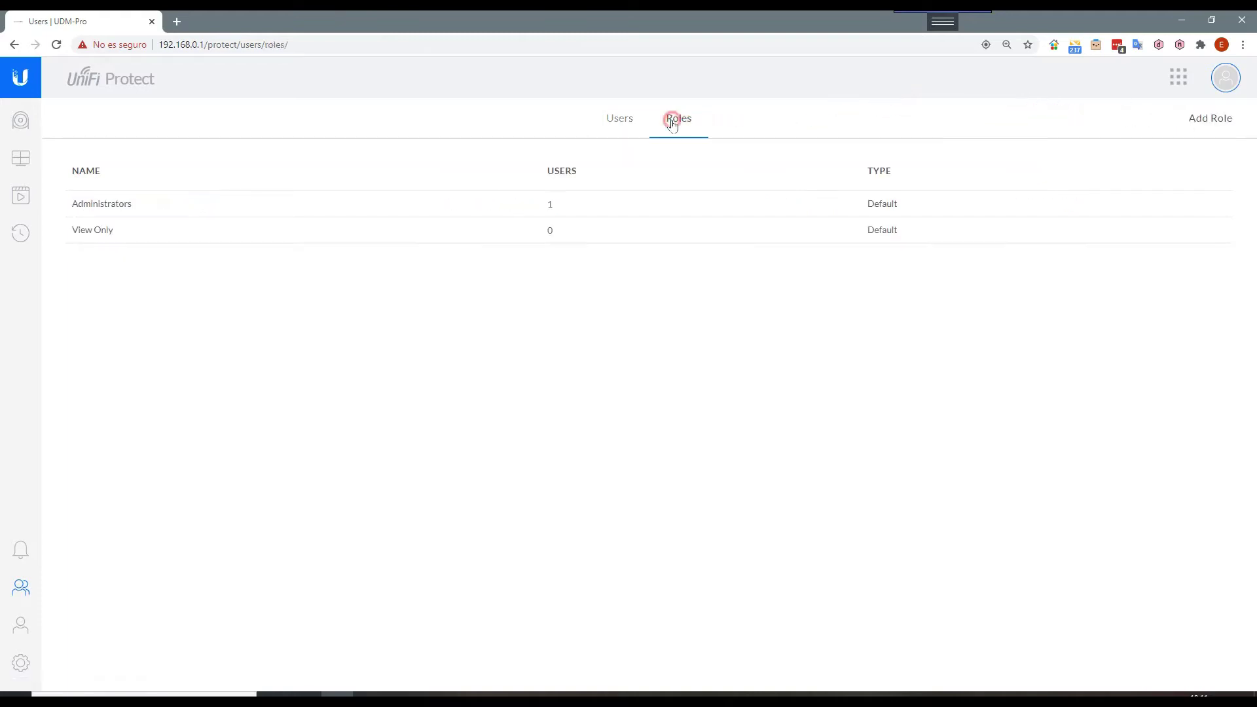
Add a role named "Administrar camaras entrada" with edit permission for the UVC G3 Flex - Entrada Vivienda camera
{"action": "left_click", "coordinate": [1210, 118]}
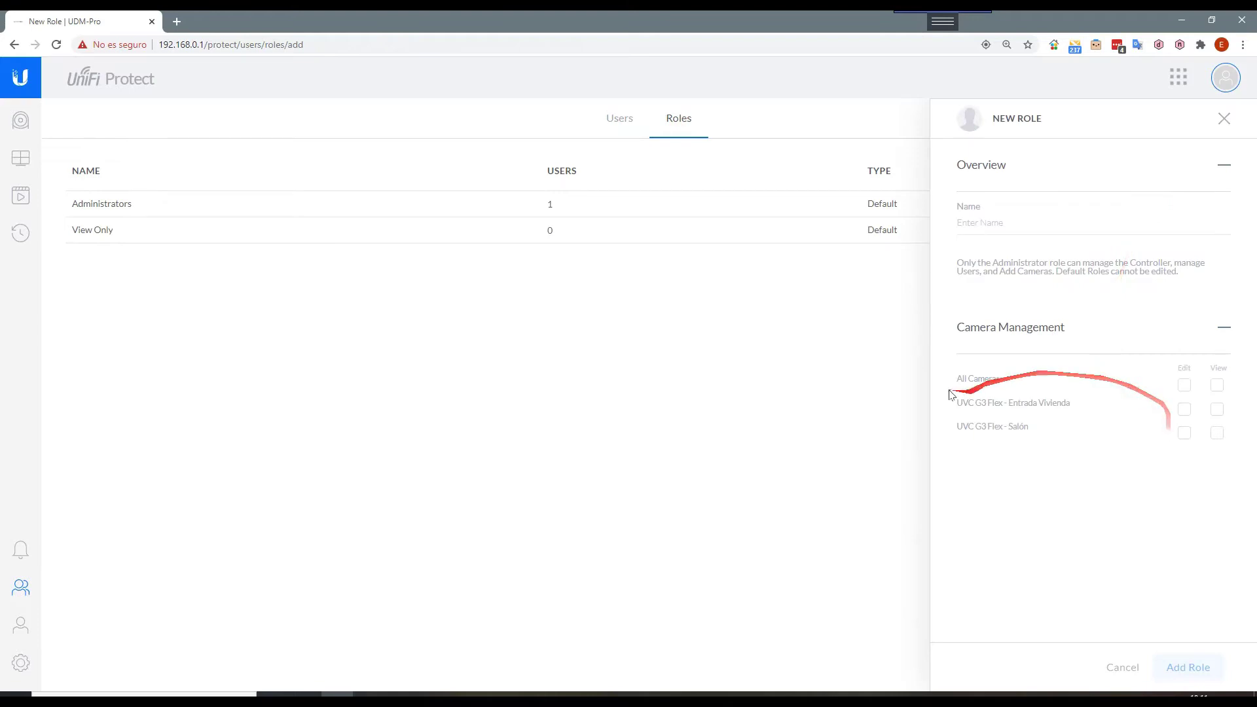
{"action": "left_click", "coordinate": [1184, 410]}
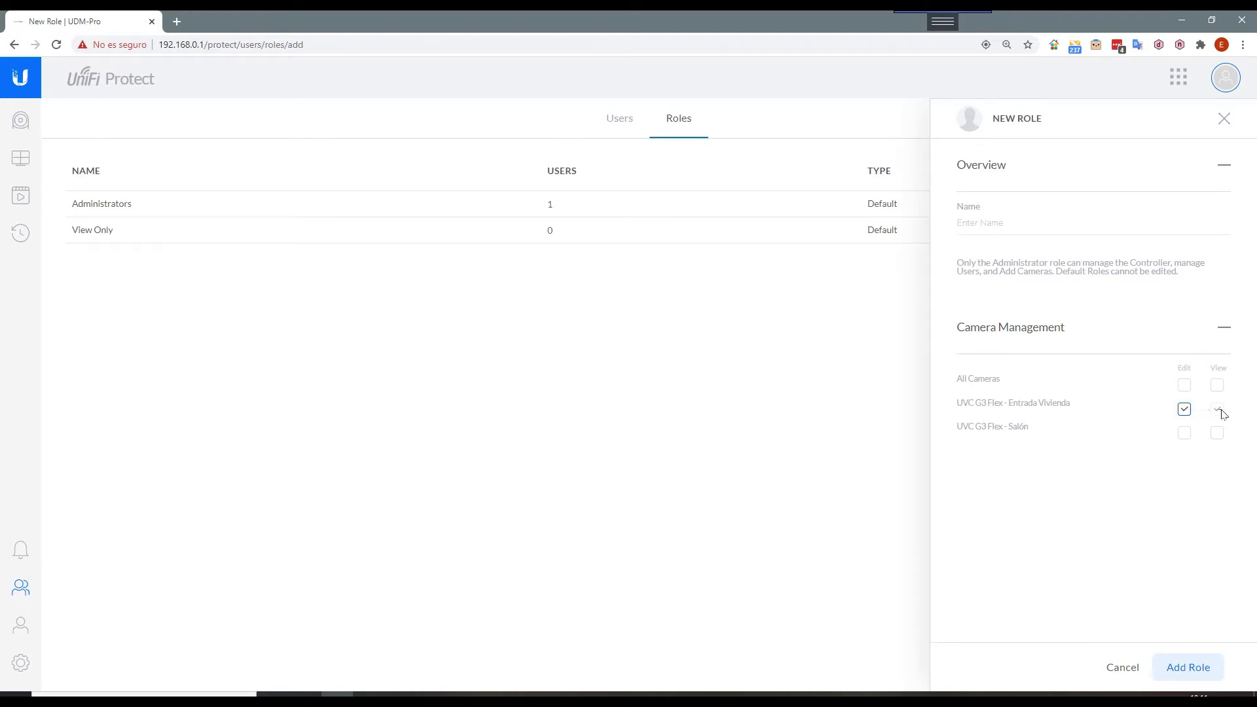
{"action": "left_click", "coordinate": [993, 223]}
{"action": "type", "text": "Administrar camaras entrada"}
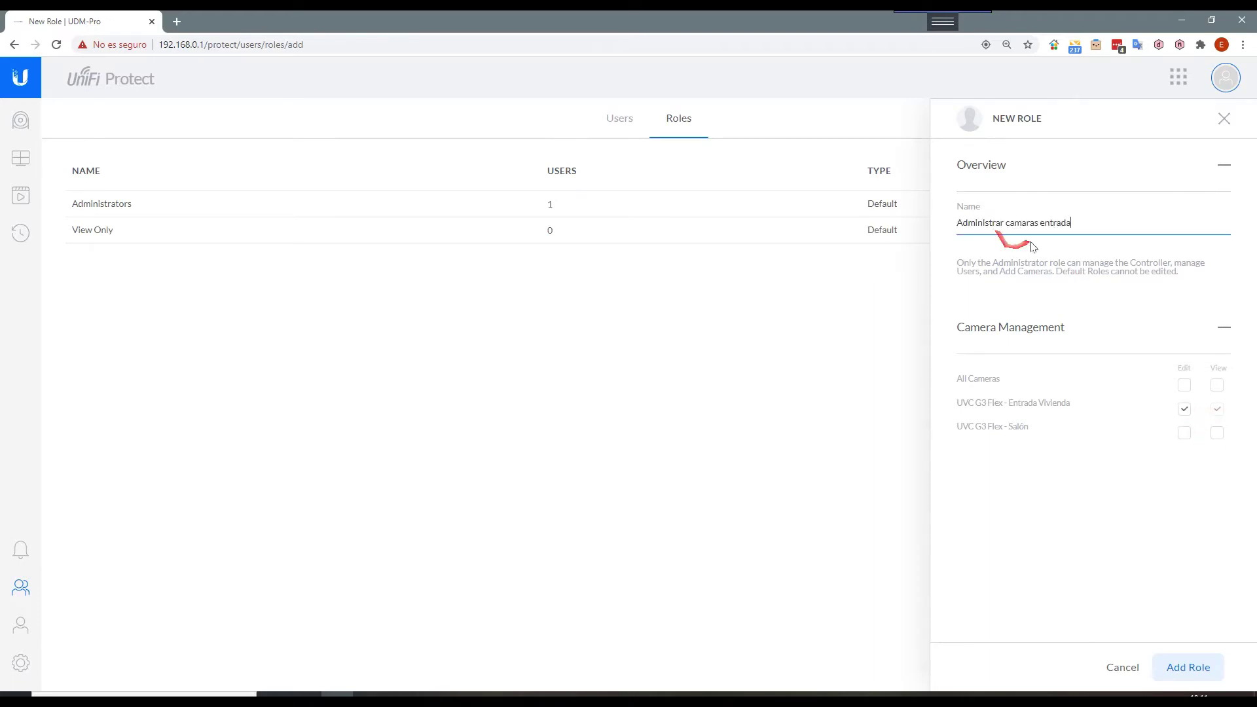
{"action": "left_click", "coordinate": [1182, 667]}
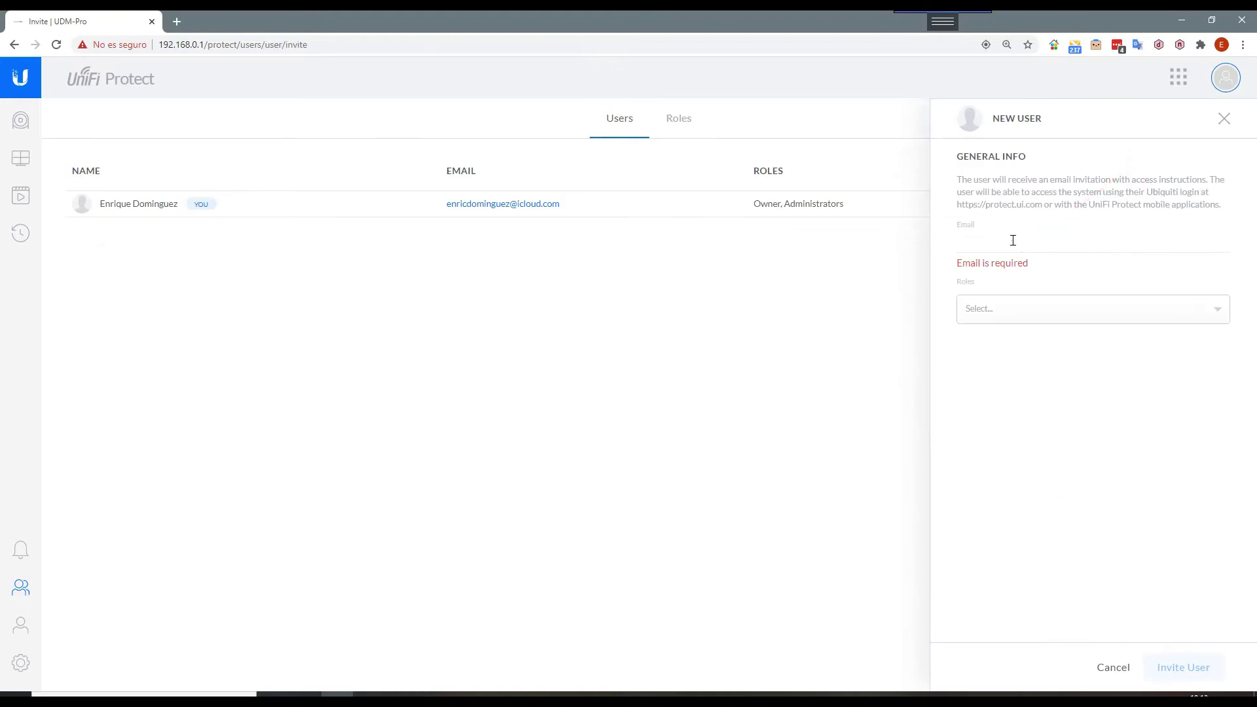
Show the roles available for a new user invitation and open the account preferences
{"action": "left_click", "coordinate": [1041, 308]}
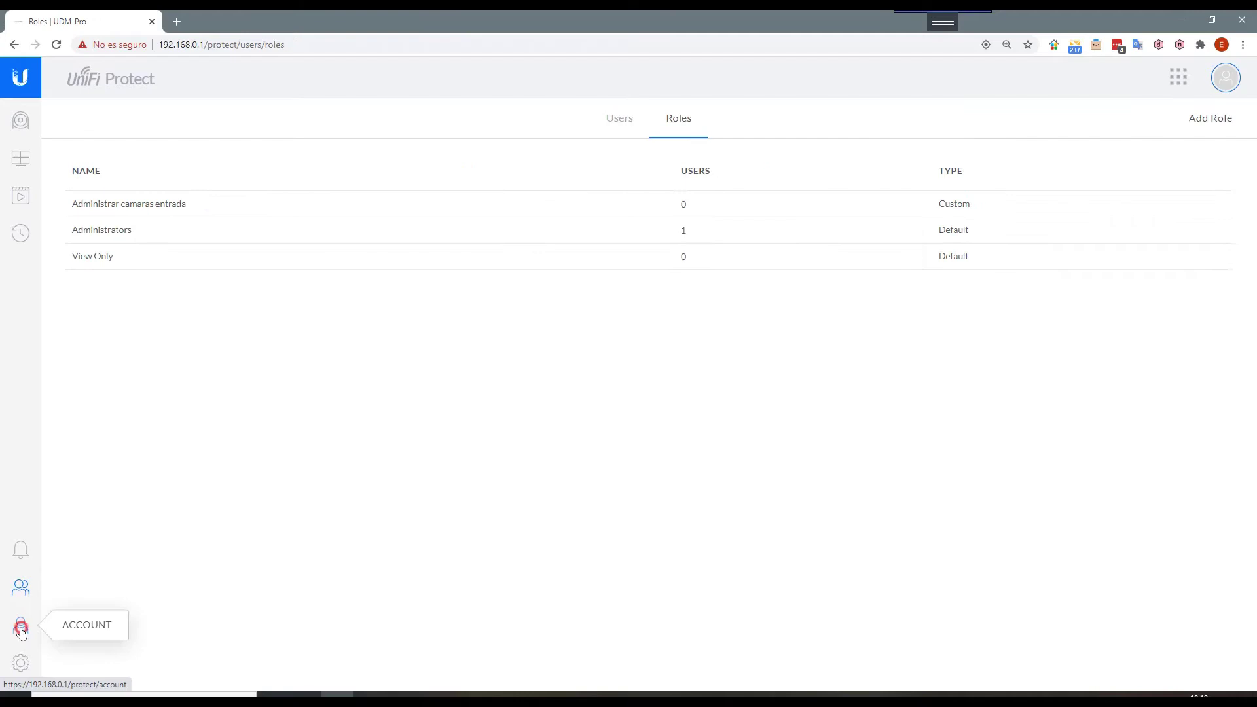
{"action": "left_click", "coordinate": [22, 629]}
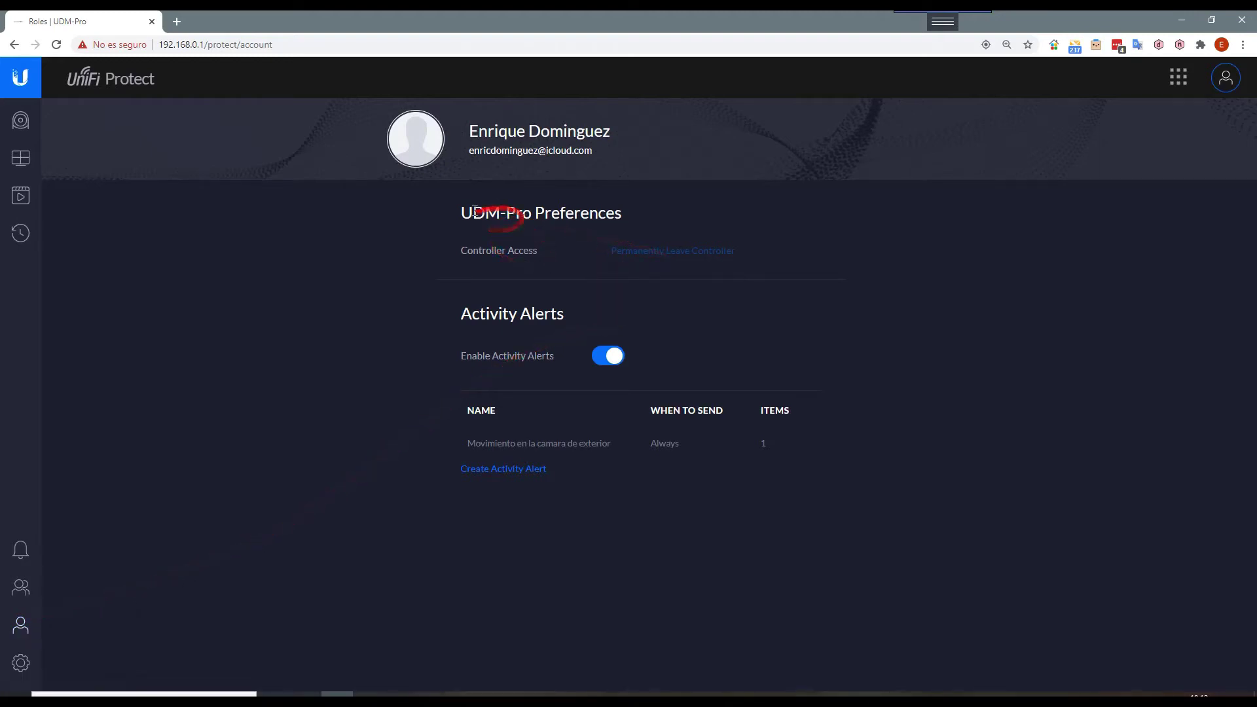
Start an activity alert for all cameras with email and push notifications for connect/disconnect and motion
{"action": "mouse_move", "coordinate": [637, 246]}
{"action": "left_click", "coordinate": [525, 470]}
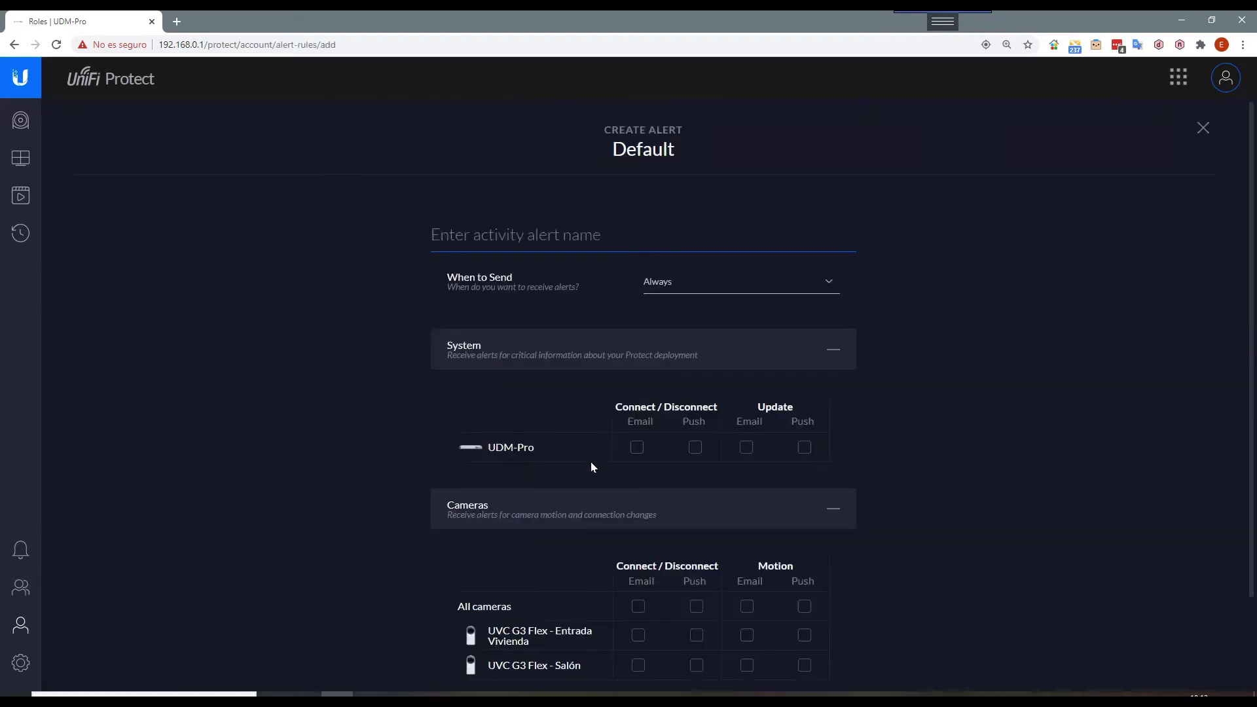
{"action": "scroll", "coordinate": [927, 393], "scroll_direction": "down", "scroll_amount": 2}
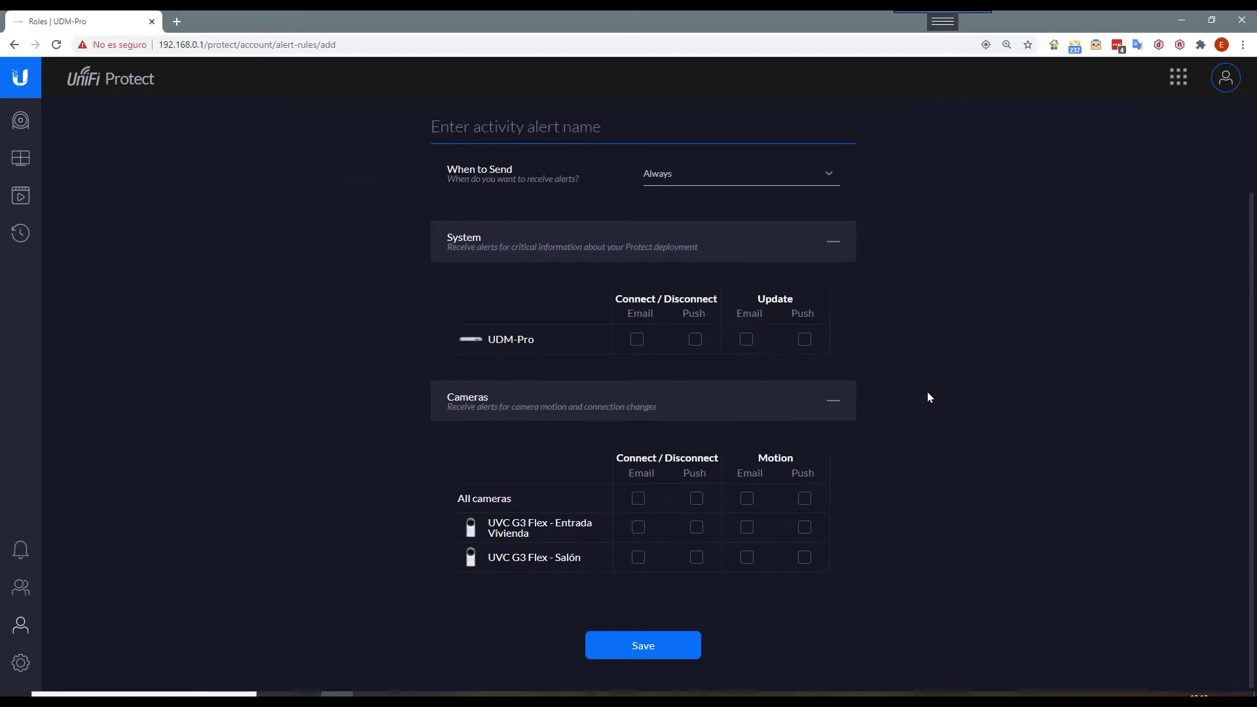
{"action": "left_click", "coordinate": [638, 498]}
{"action": "left_click", "coordinate": [697, 498]}
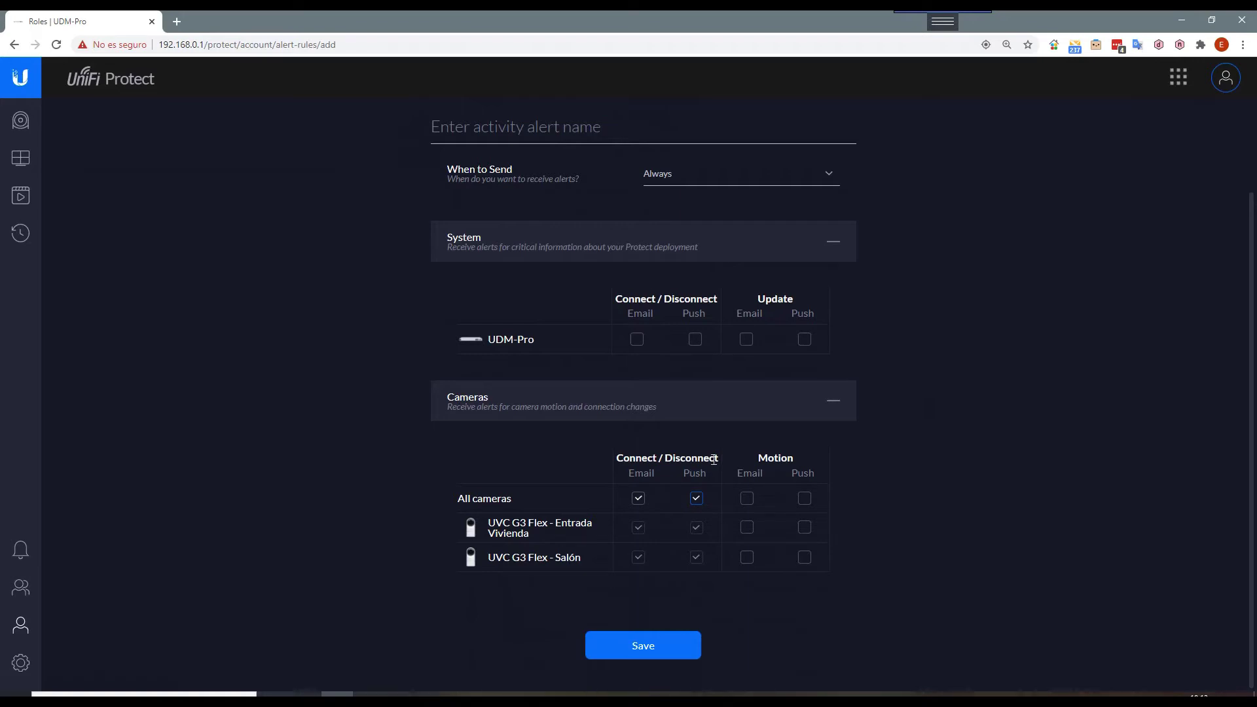
{"action": "double_click", "coordinate": [792, 457]}
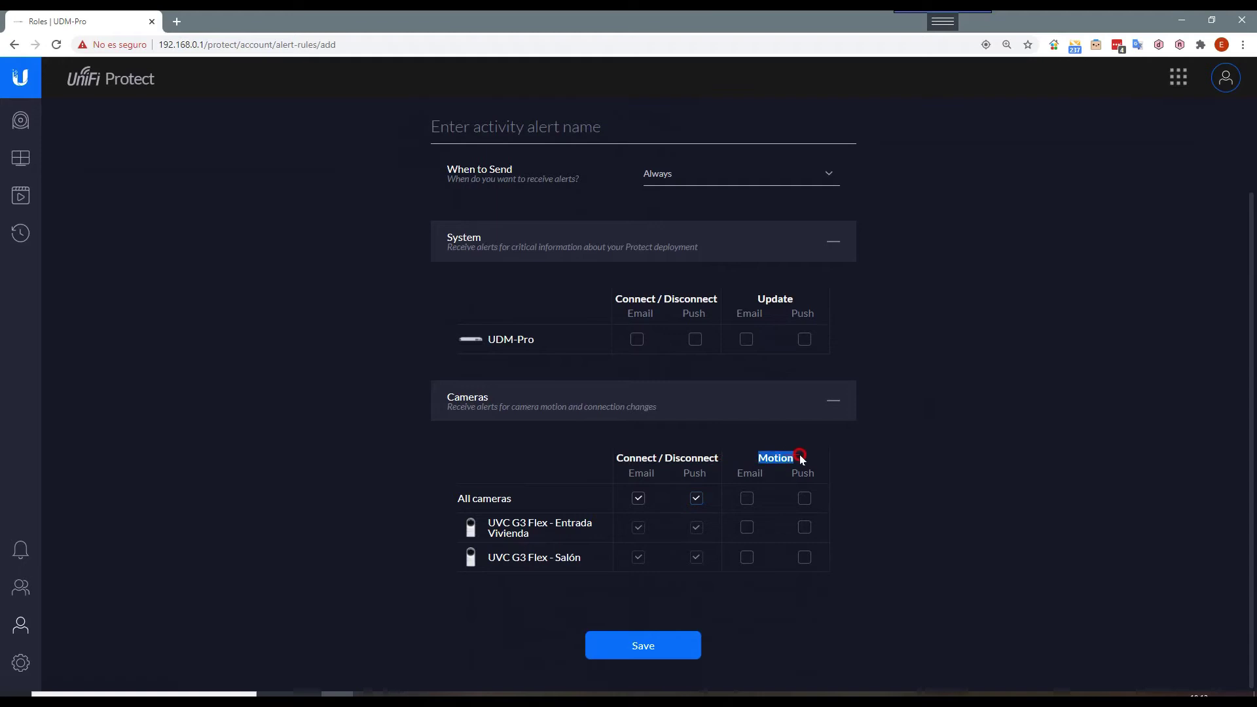
{"action": "left_click", "coordinate": [750, 501]}
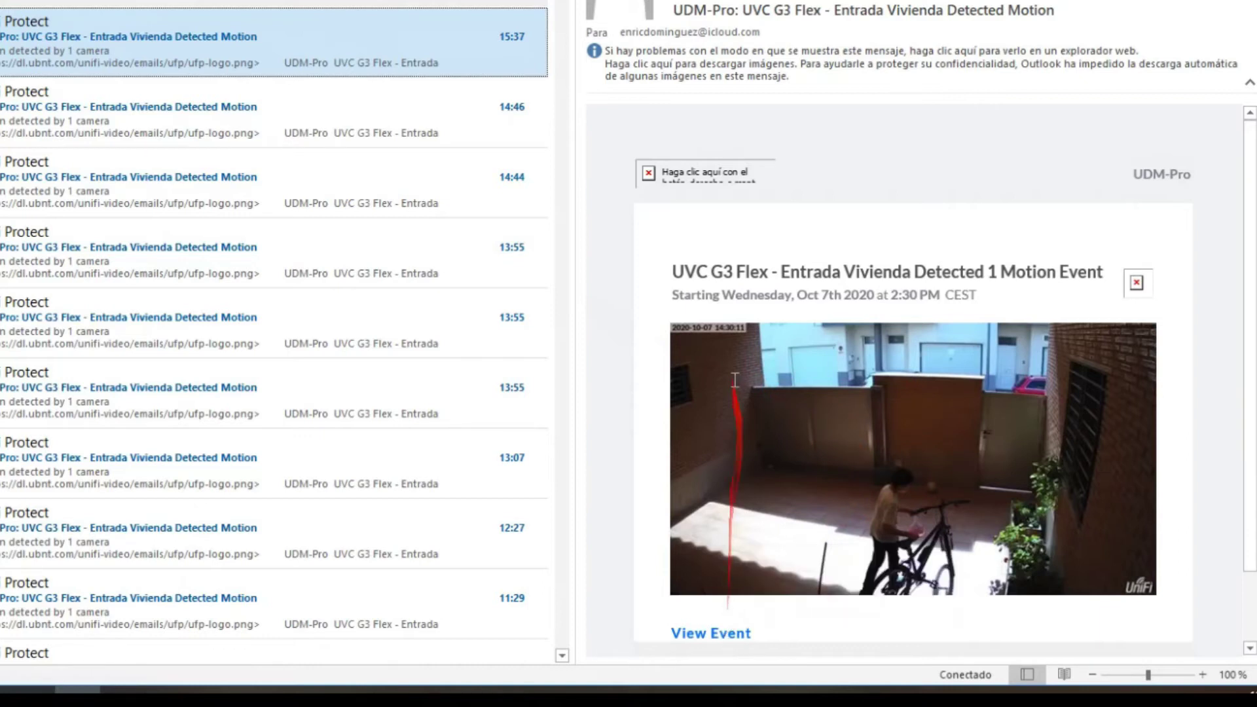
Open the event from the Entrada Vivienda motion alert email, sign in with Ubiquiti and play the recording
{"action": "left_click", "coordinate": [726, 633]}
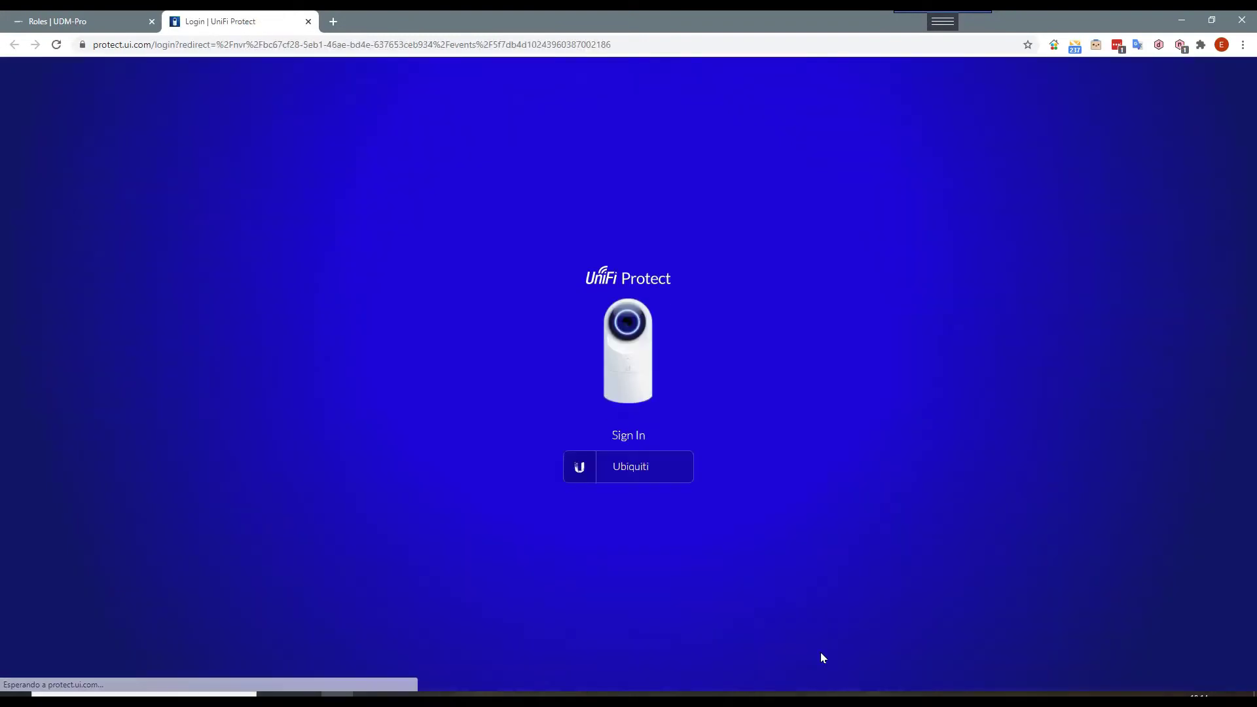
{"action": "left_click", "coordinate": [663, 470]}
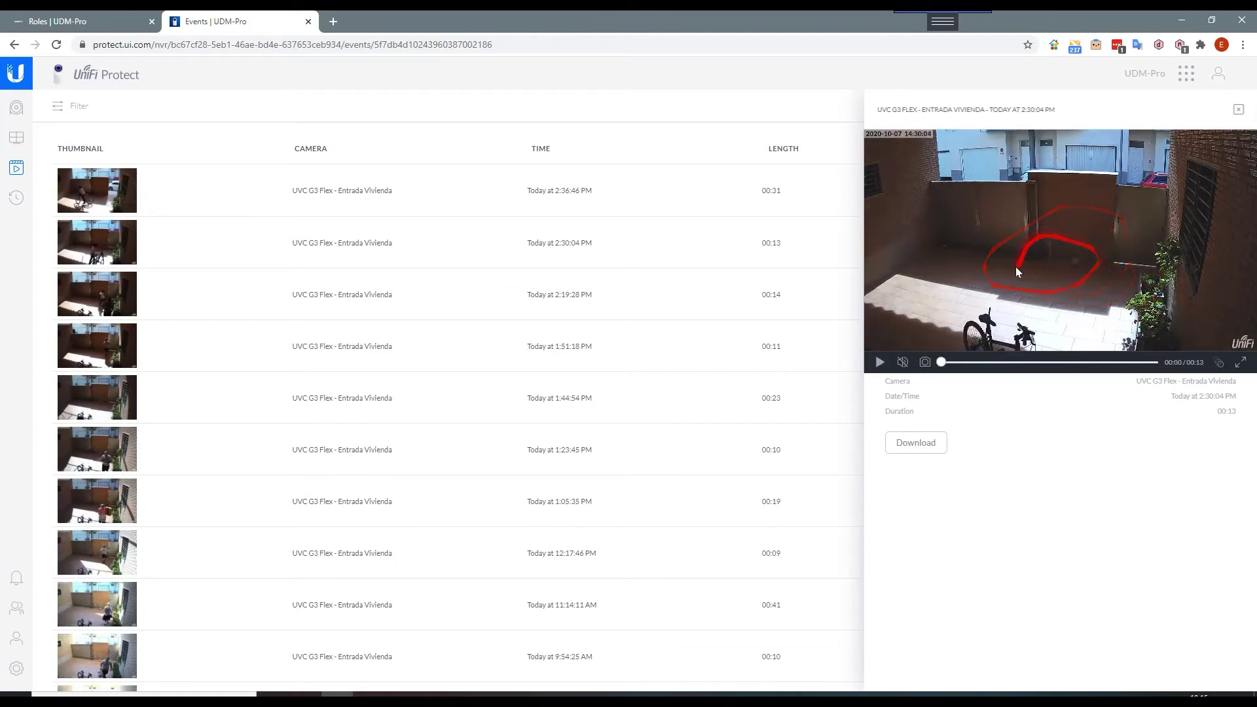
{"action": "left_click", "coordinate": [880, 362]}
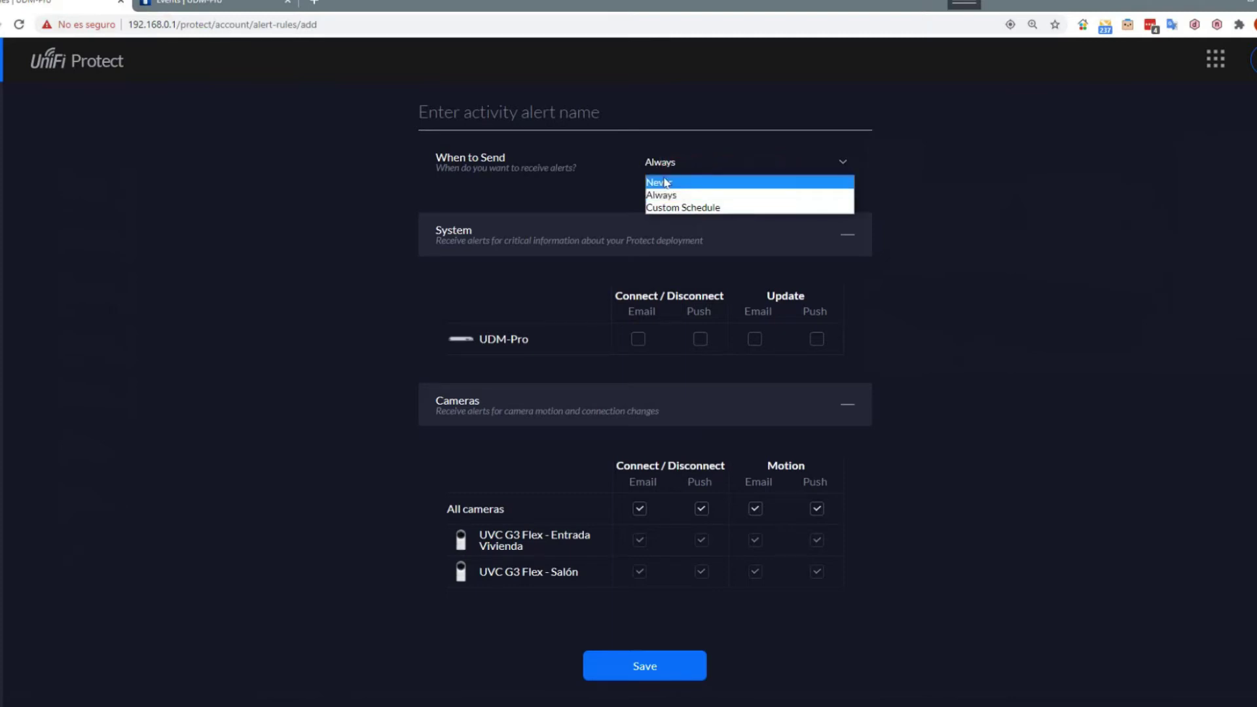
Give the new alert a custom schedule covering Monday from 12 am to 8 am in two-hour blocks, and extend the last block
{"action": "left_click", "coordinate": [691, 208]}
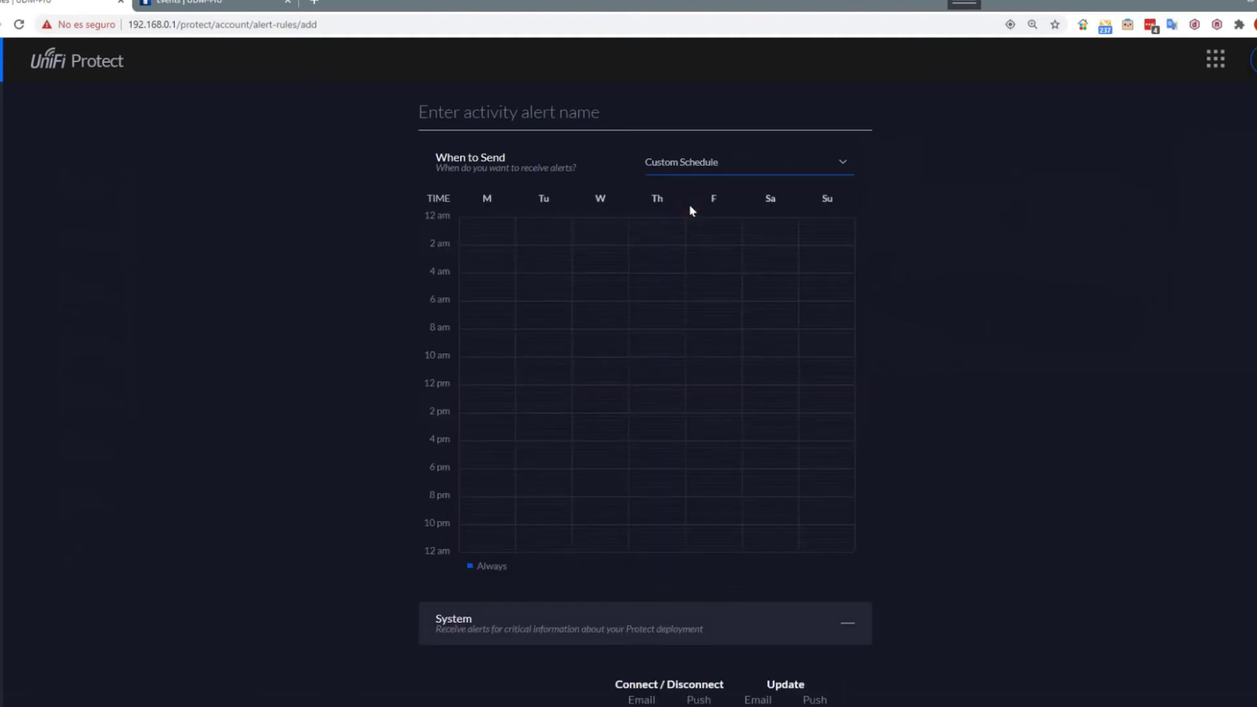
{"action": "scroll", "coordinate": [689, 205], "scroll_direction": "up", "scroll_amount": 2}
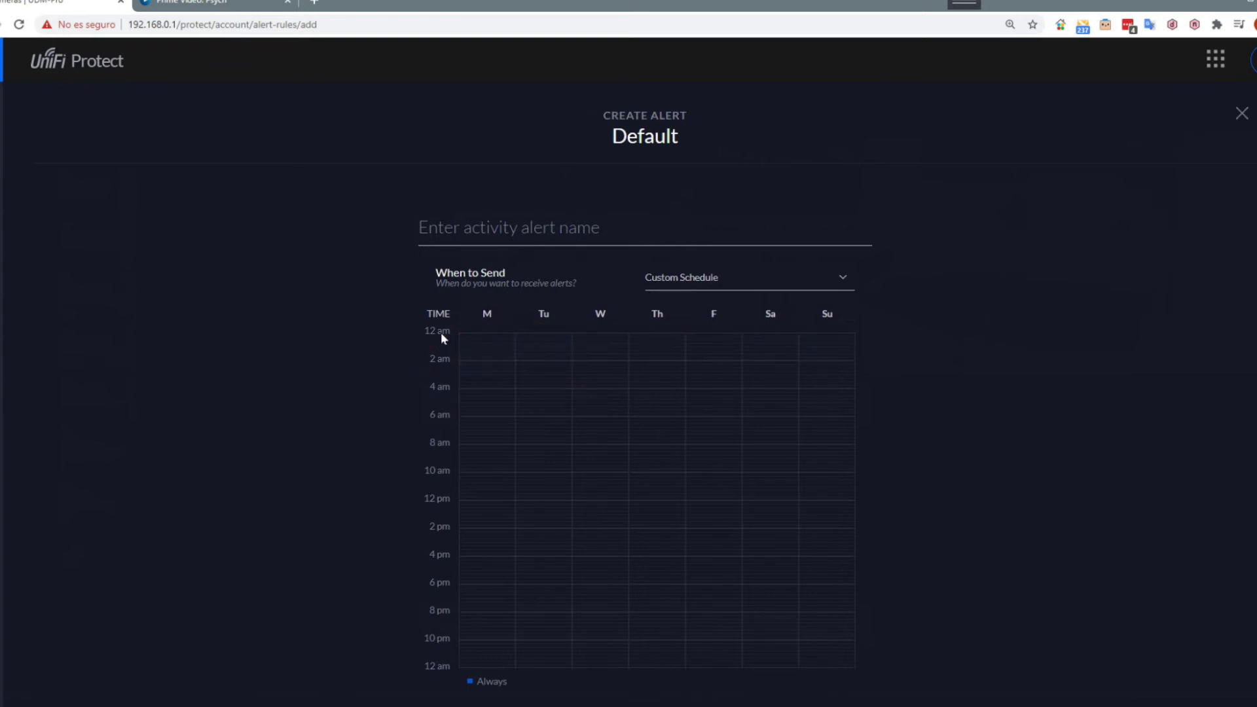
{"action": "left_click", "coordinate": [482, 345]}
{"action": "left_click", "coordinate": [482, 374]}
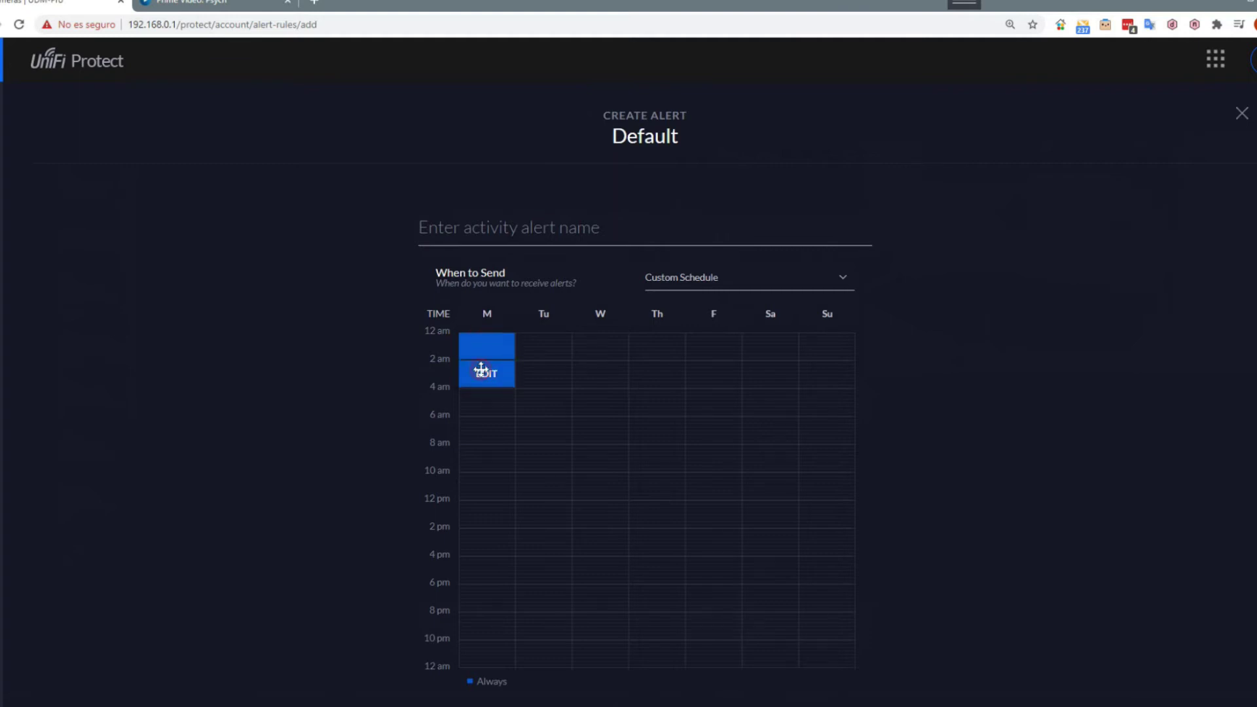
{"action": "left_click", "coordinate": [480, 398]}
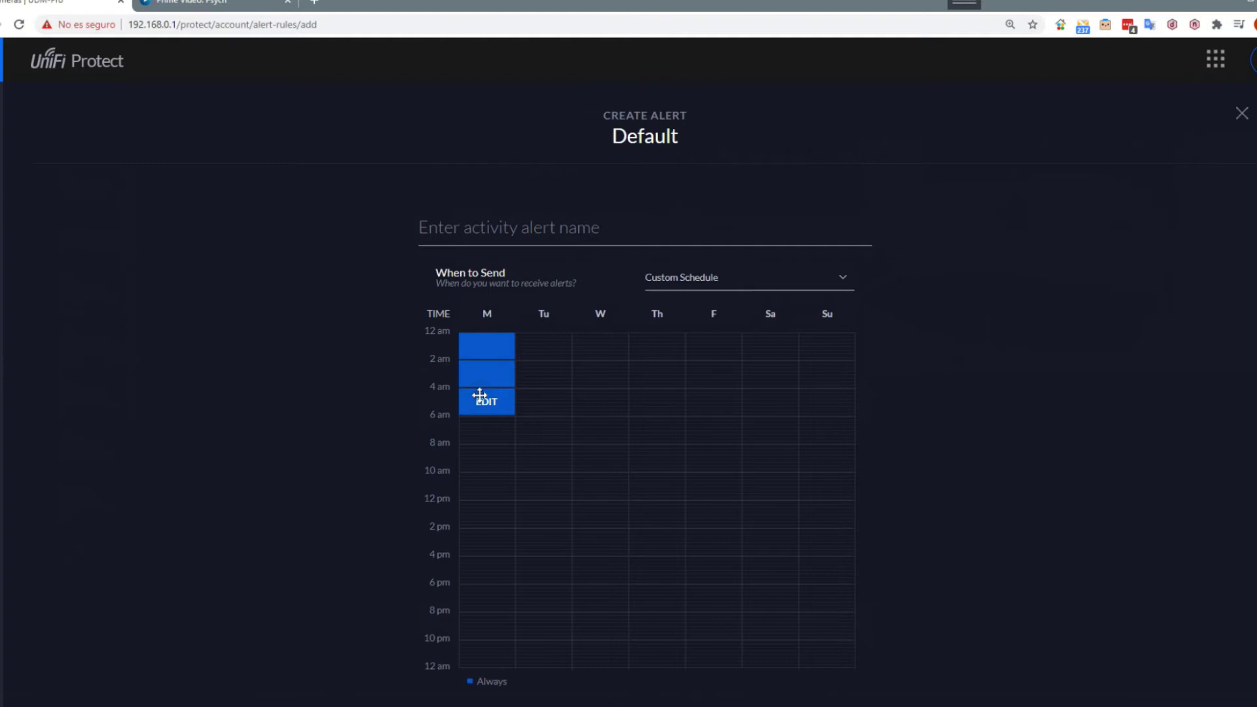
{"action": "left_click", "coordinate": [488, 432]}
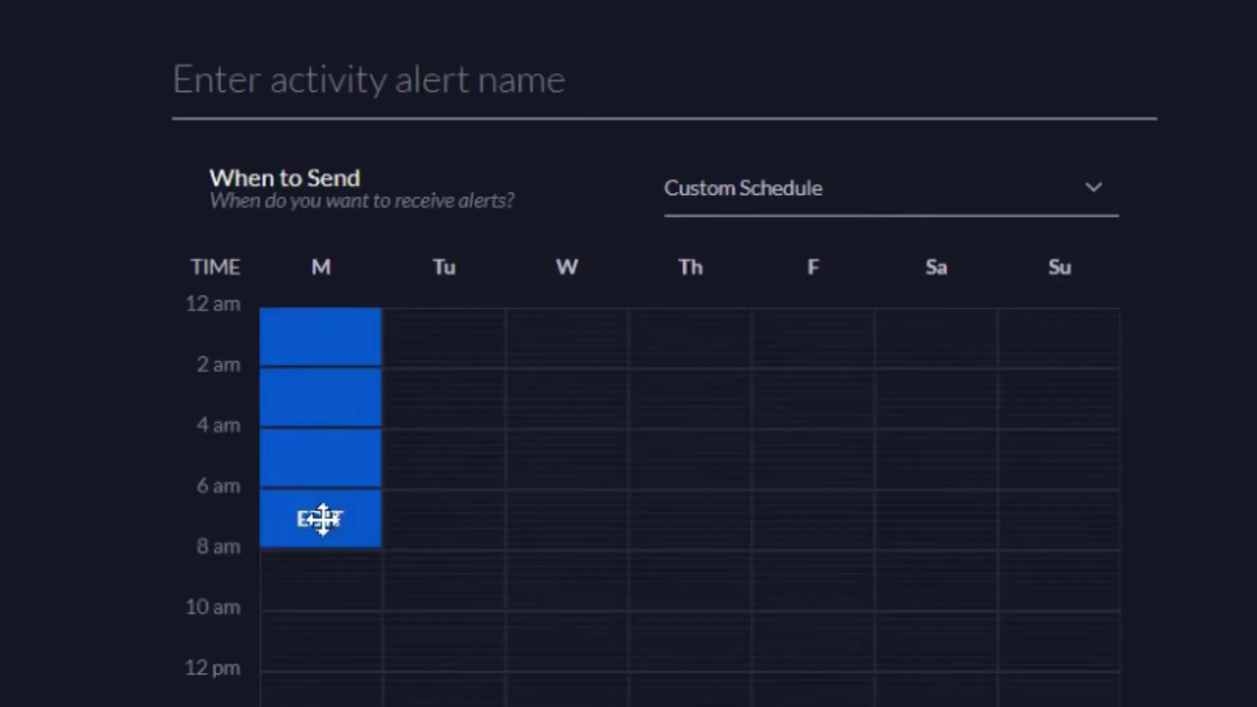
{"action": "left_click_drag", "start_coordinate": [368, 533], "coordinate": [367, 568]}
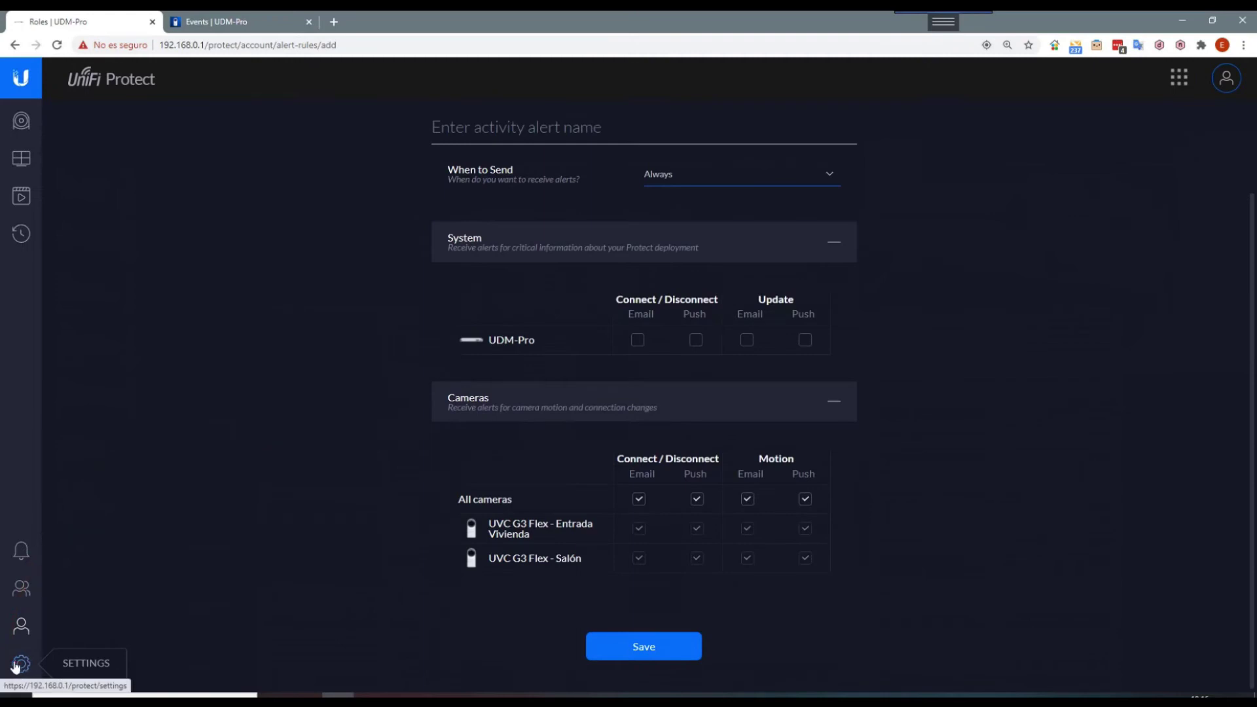
Check for Protect controller updates in the general settings and view the changelog
{"action": "left_click", "coordinate": [16, 665]}
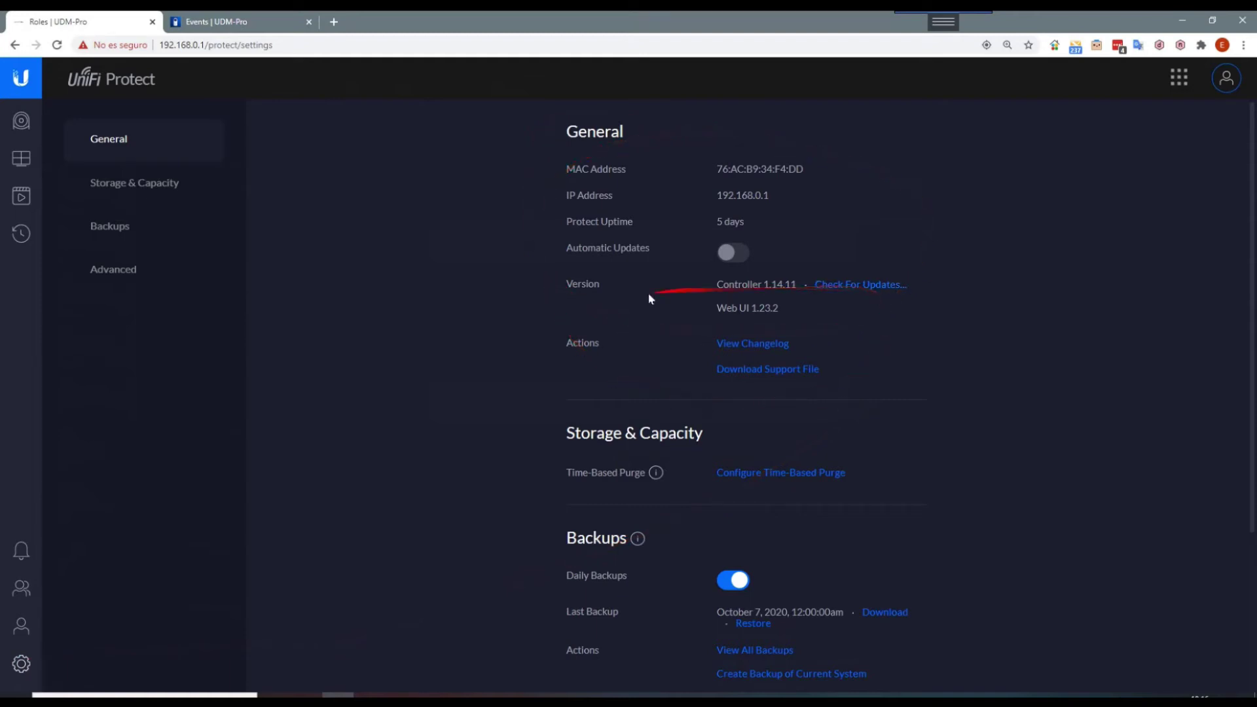
{"action": "left_click", "coordinate": [871, 288]}
{"action": "scroll", "coordinate": [877, 341], "scroll_direction": "down", "scroll_amount": 2}
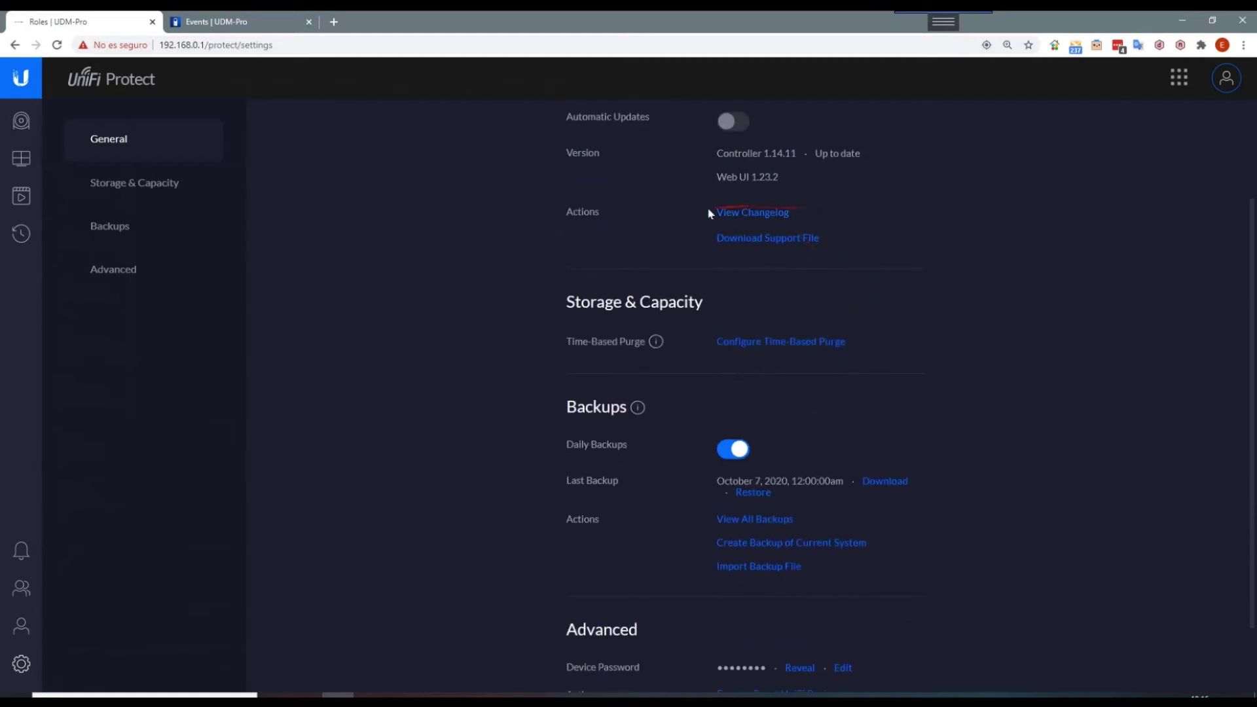
{"action": "left_click", "coordinate": [786, 213]}
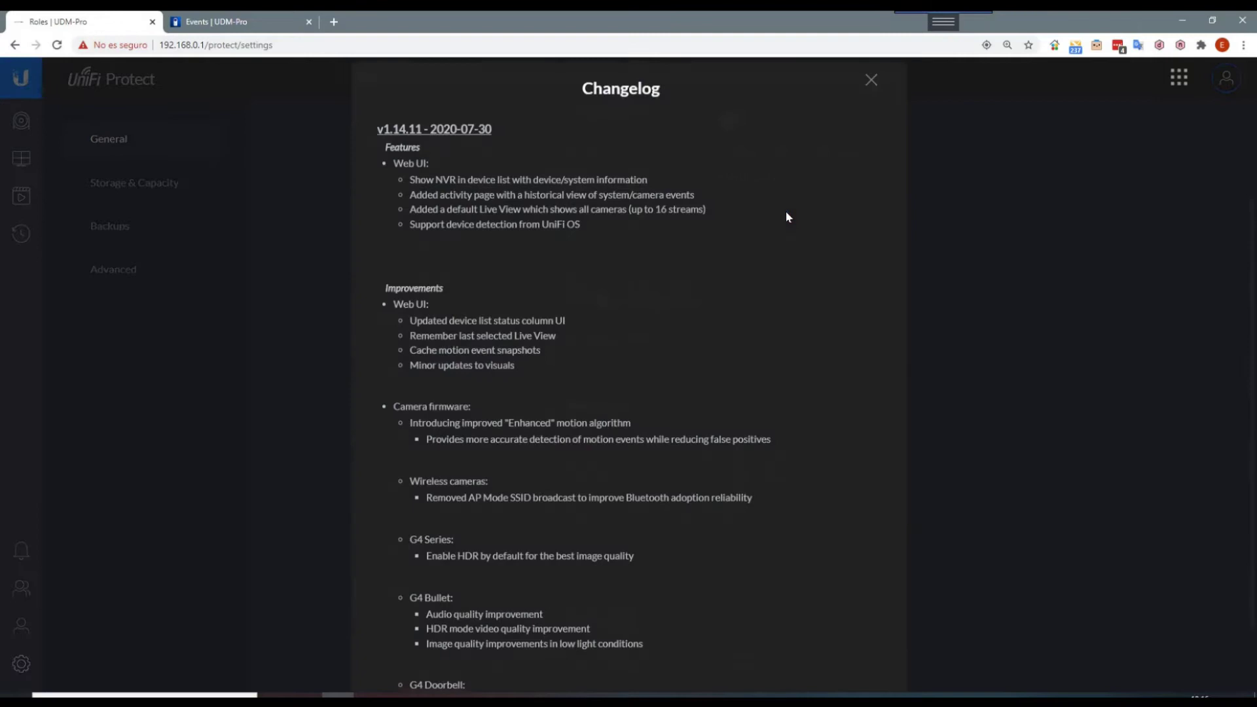
{"action": "key", "text": "Escape"}
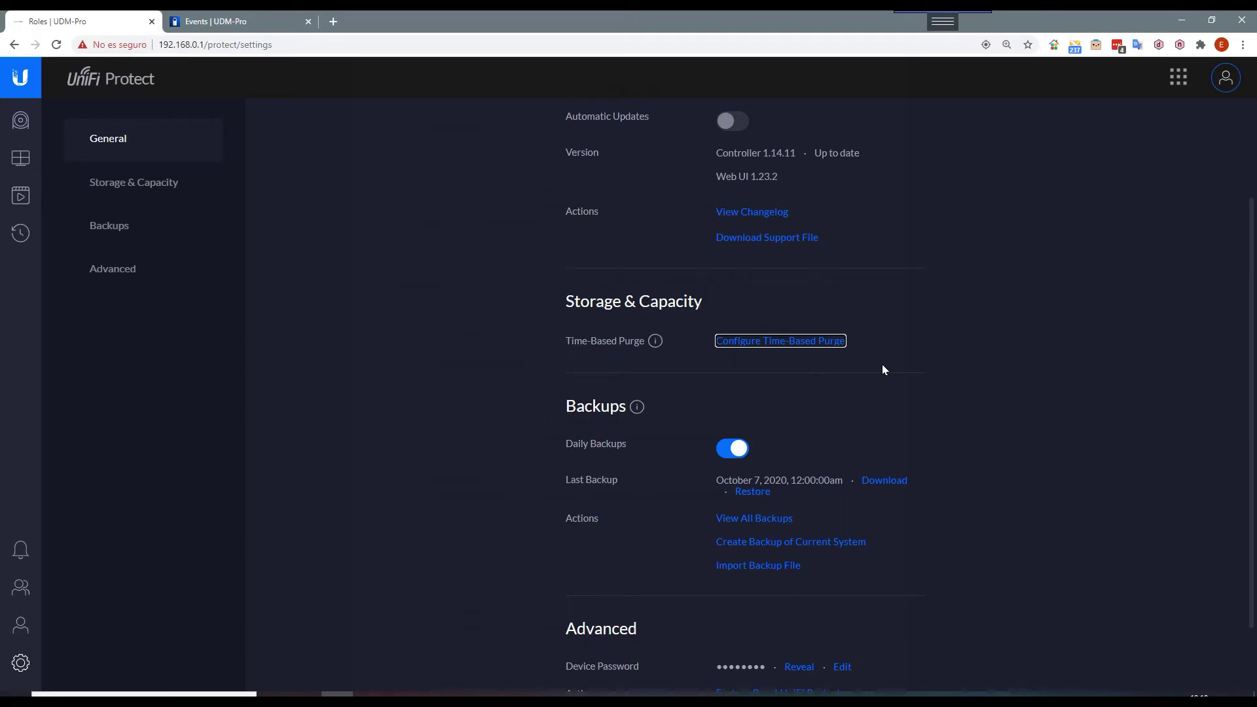
Try a time-based purge with 5 days before purging, and discard the configuration
{"action": "left_click", "coordinate": [781, 341]}
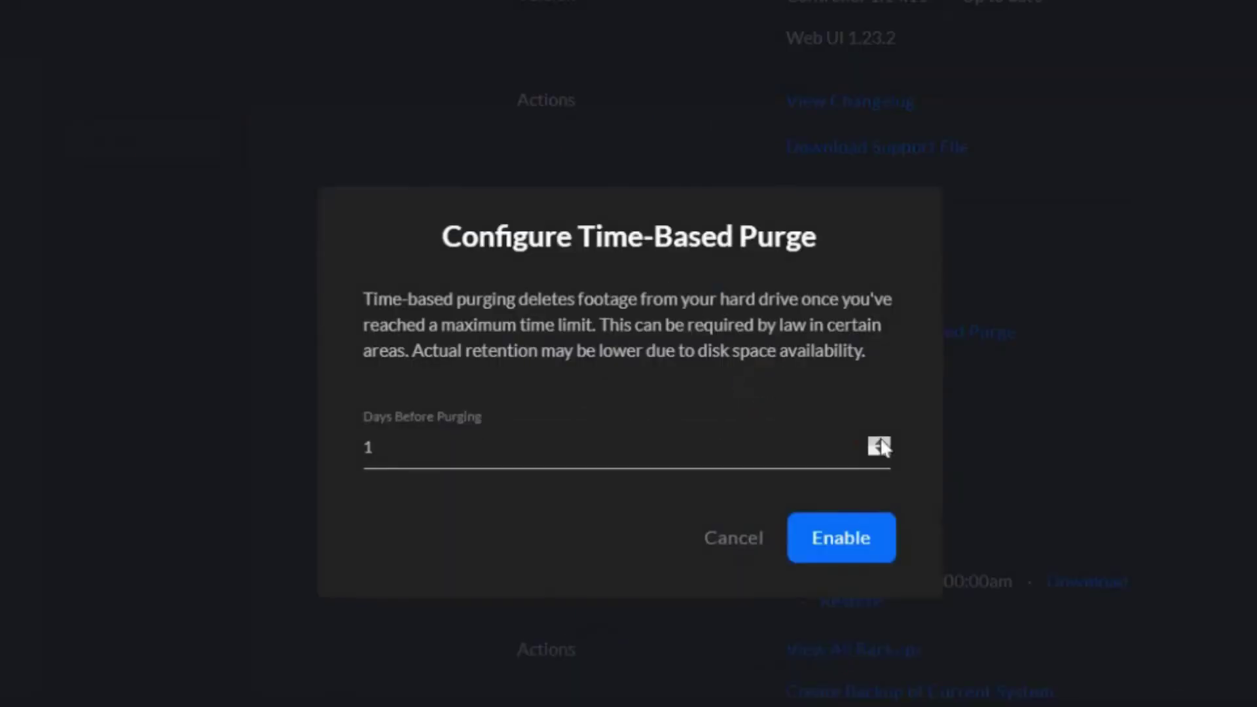
{"action": "left_click", "coordinate": [879, 442]}
{"action": "left_click", "coordinate": [880, 442]}
{"action": "left_click", "coordinate": [880, 442]}
{"action": "left_click", "coordinate": [880, 442]}
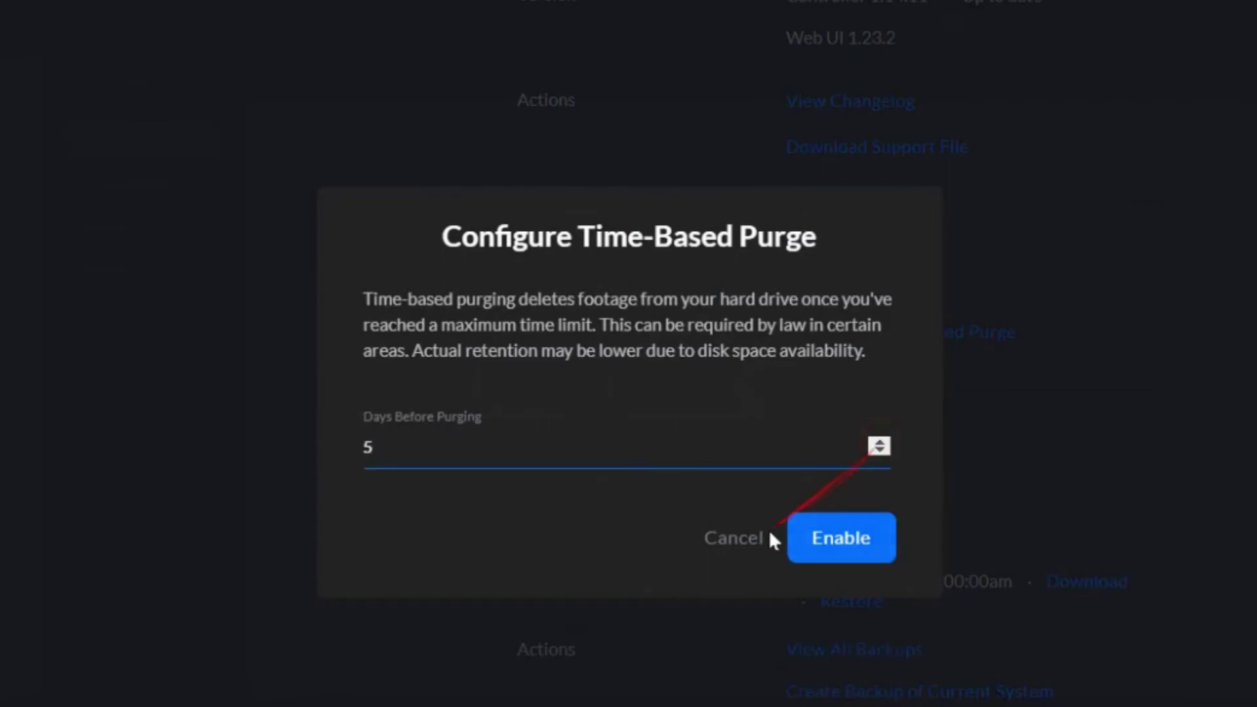
{"action": "left_click", "coordinate": [751, 539]}
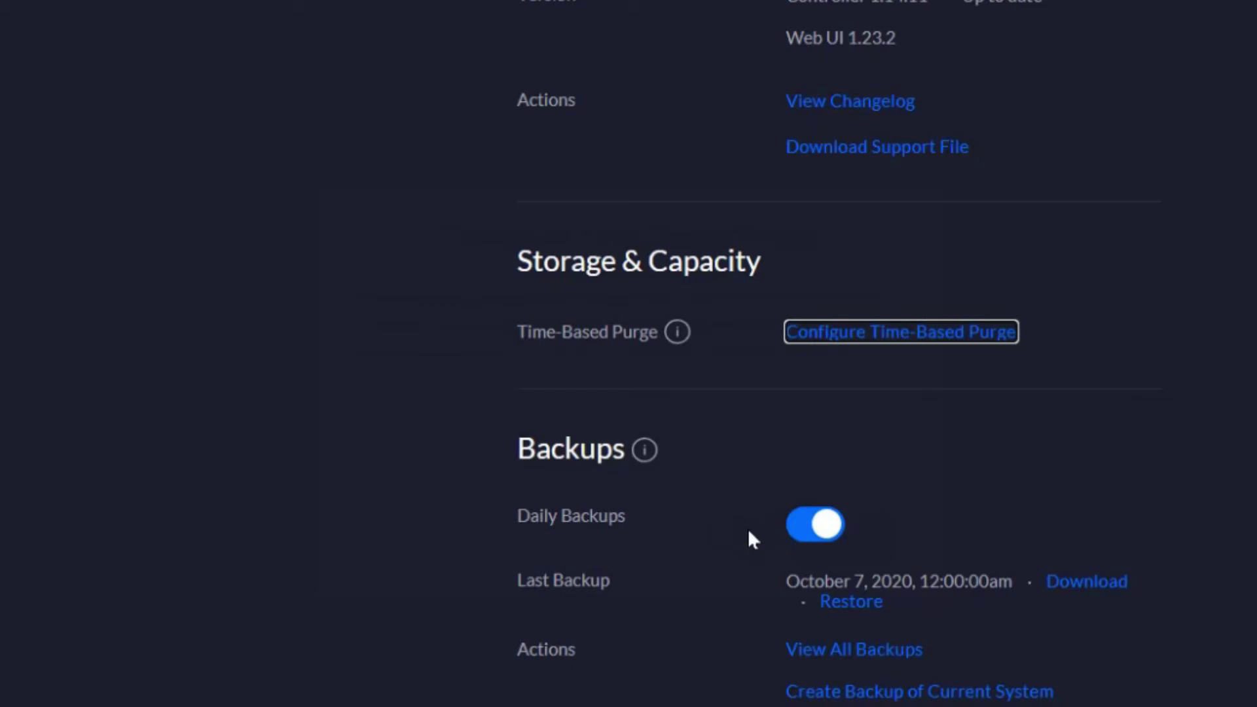
Review the daily backup options and the advanced section of the Protect settings
{"action": "mouse_move", "coordinate": [748, 528]}
{"action": "left_mouse_down"}
{"action": "mouse_move", "coordinate": [537, 469]}
{"action": "mouse_move", "coordinate": [507, 500]}
{"action": "mouse_move", "coordinate": [636, 372]}
{"action": "mouse_move", "coordinate": [992, 508]}
{"action": "left_mouse_up"}
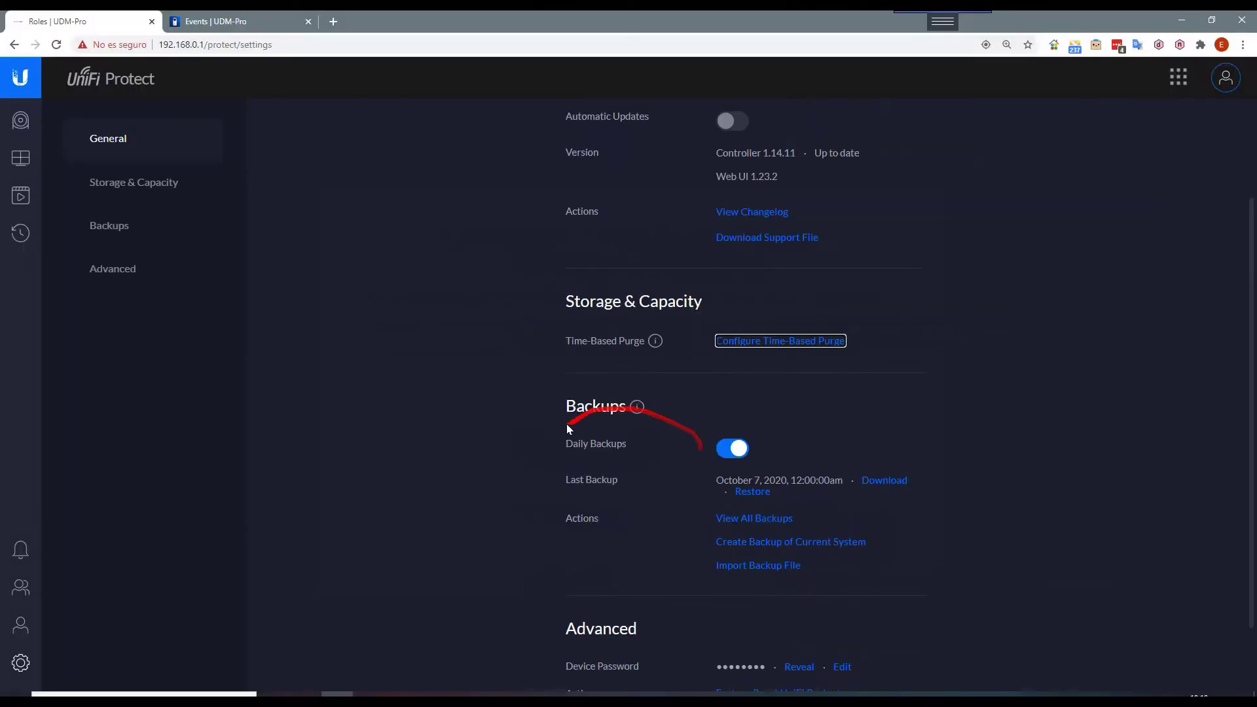
{"action": "mouse_move", "coordinate": [832, 441]}
{"action": "left_mouse_down"}
{"action": "mouse_move", "coordinate": [973, 446]}
{"action": "mouse_move", "coordinate": [898, 419]}
{"action": "mouse_move", "coordinate": [910, 528]}
{"action": "mouse_move", "coordinate": [860, 441]}
{"action": "left_mouse_up"}
{"action": "scroll", "coordinate": [891, 537], "scroll_direction": "down", "scroll_amount": 2}
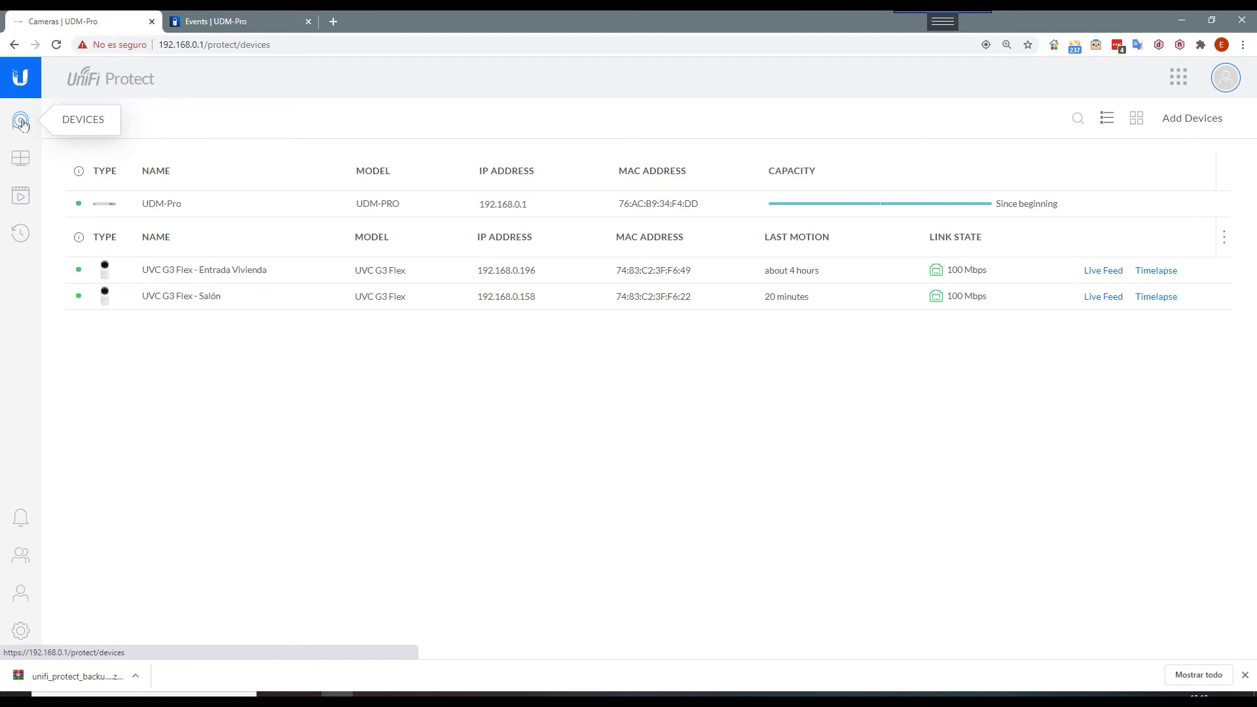
Open the Entrada Vivienda camera from the device list and examine its overview, including FPS and bitrate
{"action": "left_click", "coordinate": [22, 124]}
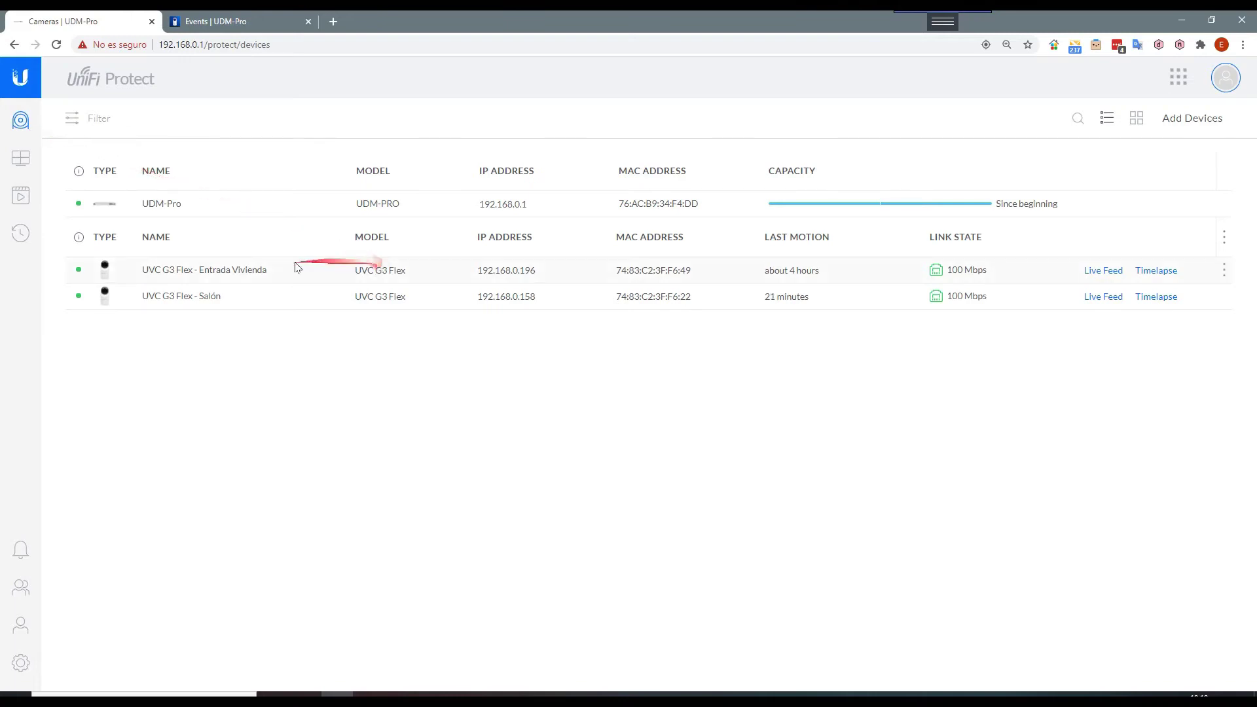
{"action": "left_click", "coordinate": [266, 272]}
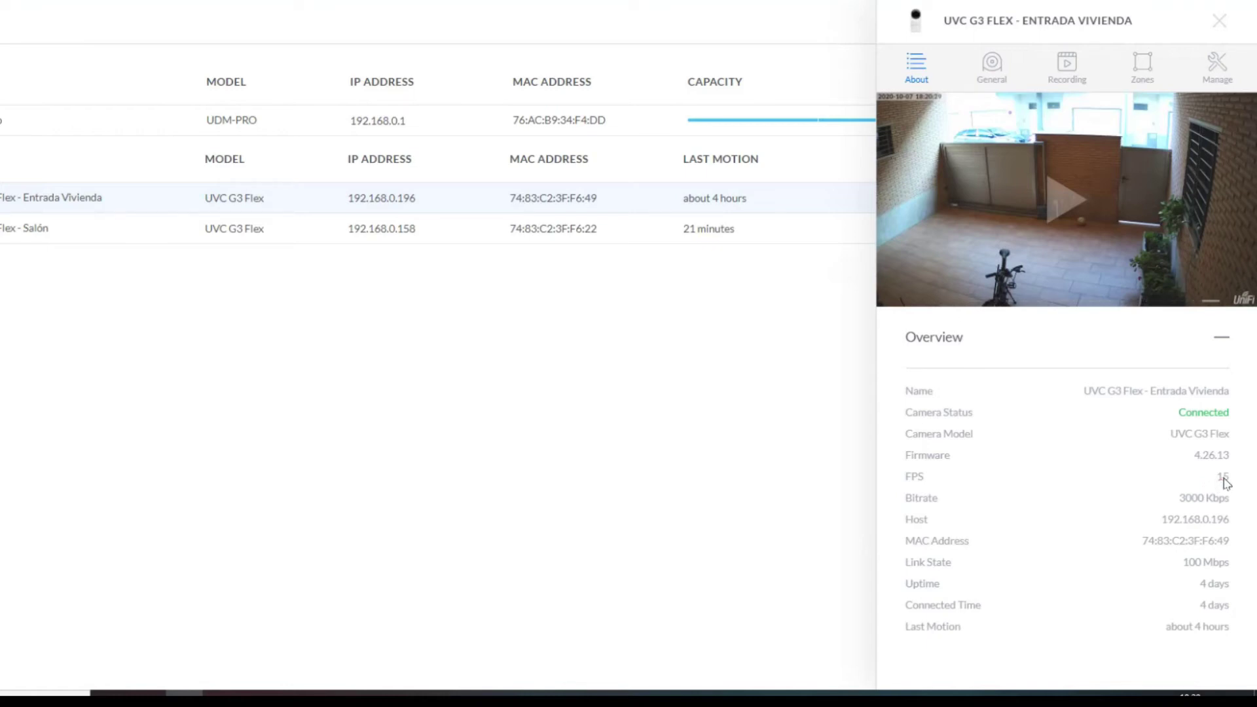
{"action": "mouse_move", "coordinate": [1222, 483]}
{"action": "left_mouse_down"}
{"action": "mouse_move", "coordinate": [1002, 499]}
{"action": "mouse_move", "coordinate": [1216, 505]}
{"action": "left_mouse_up"}
Rename the Entrada Vivienda camera as "UVC G3 Flex - Entrada" and apply the change
{"action": "left_click", "coordinate": [1001, 73]}
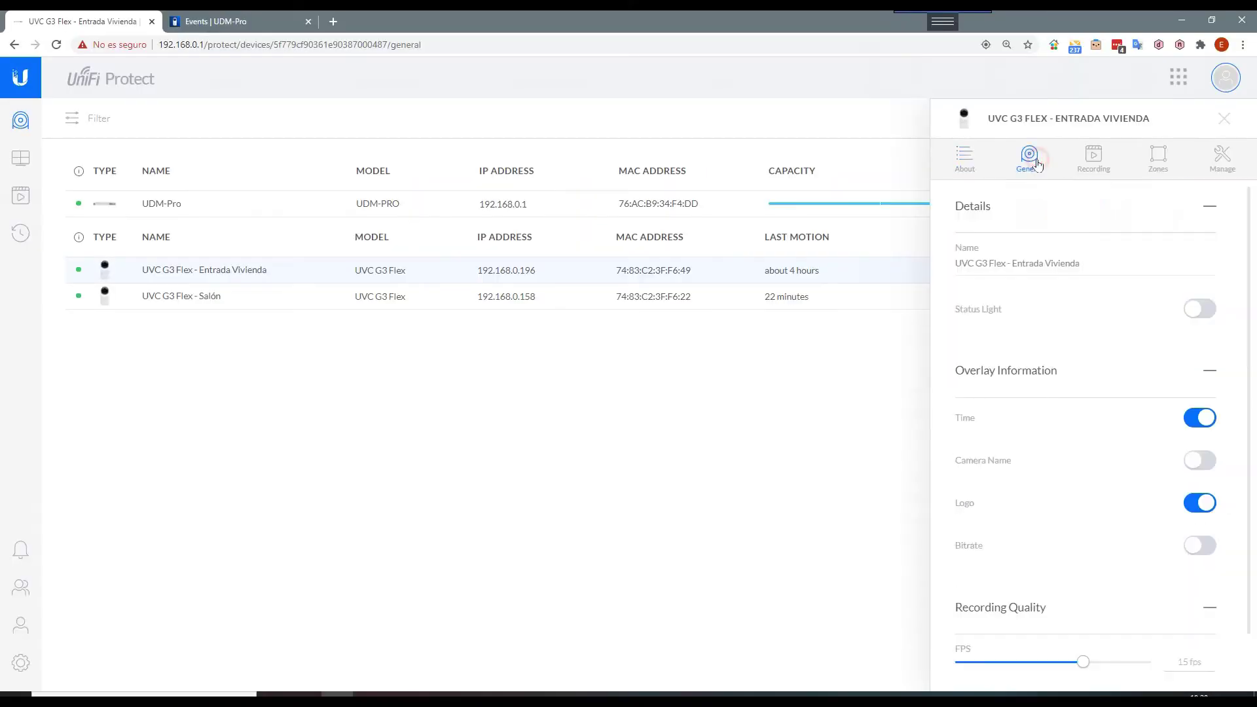
{"action": "mouse_move", "coordinate": [1037, 163]}
{"action": "left_mouse_down"}
{"action": "mouse_move", "coordinate": [1078, 266]}
{"action": "mouse_move", "coordinate": [1025, 265]}
{"action": "mouse_move", "coordinate": [1057, 261]}
{"action": "left_mouse_up"}
{"action": "left_click", "coordinate": [1080, 263]}
{"action": "key", "text": "BackSpace"}
{"action": "key", "text": "BackSpace"}
{"action": "key", "text": "BackSpace"}
{"action": "key", "text": "BackSpace"}
{"action": "key", "text": "BackSpace"}
{"action": "key", "text": "BackSpace"}
{"action": "key", "text": "BackSpace"}
{"action": "key", "text": "BackSpace"}
{"action": "key", "text": "BackSpace"}
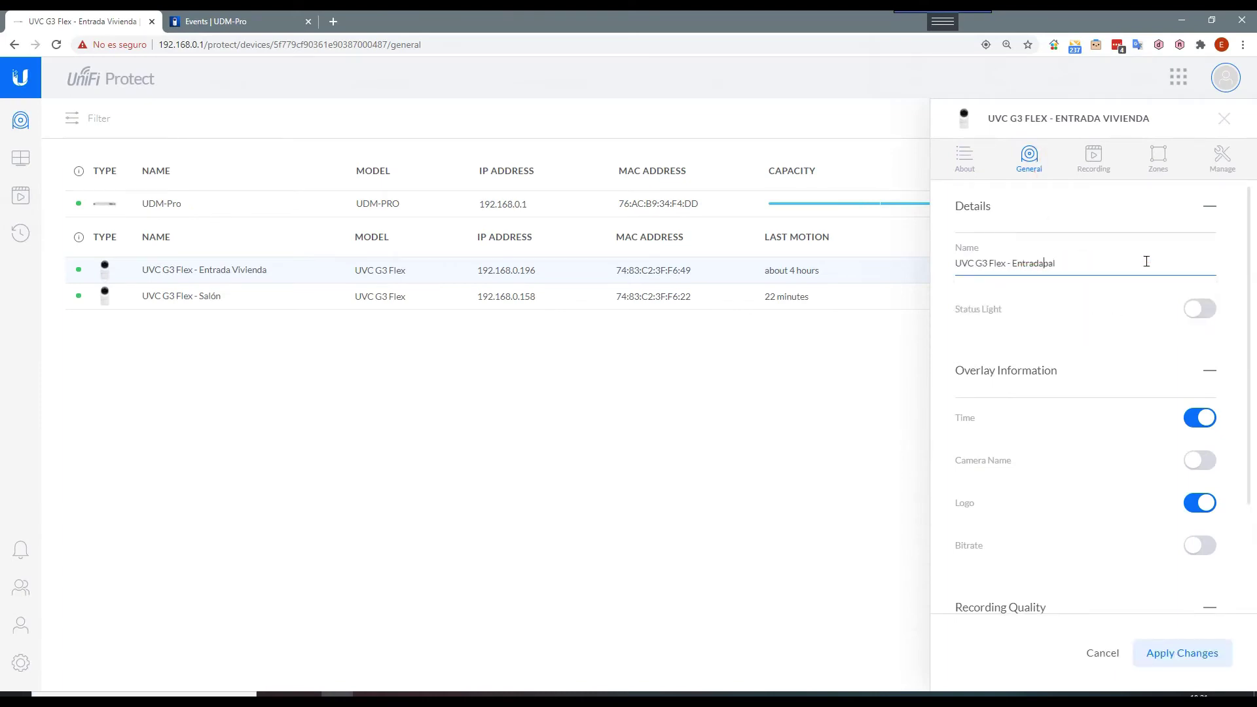
{"action": "key", "text": "Return"}
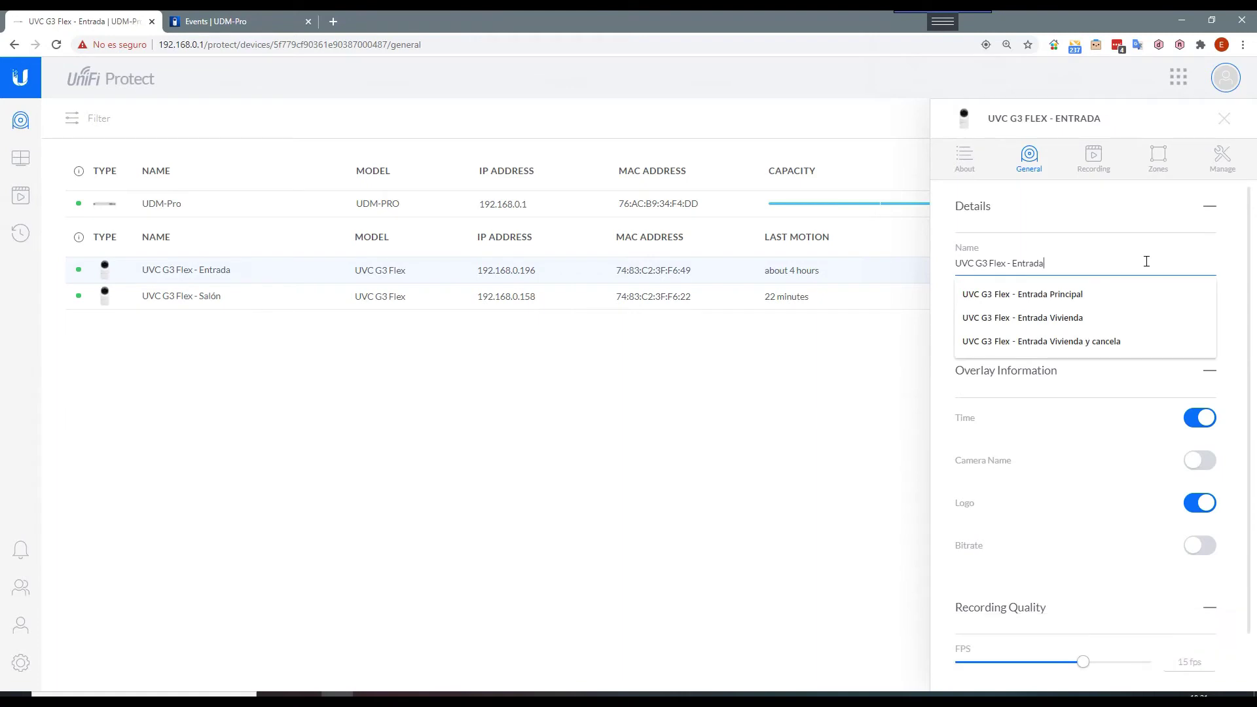
{"action": "mouse_move", "coordinate": [1106, 262]}
{"action": "left_mouse_down"}
{"action": "mouse_move", "coordinate": [174, 286]}
{"action": "mouse_move", "coordinate": [271, 285]}
{"action": "left_mouse_up"}
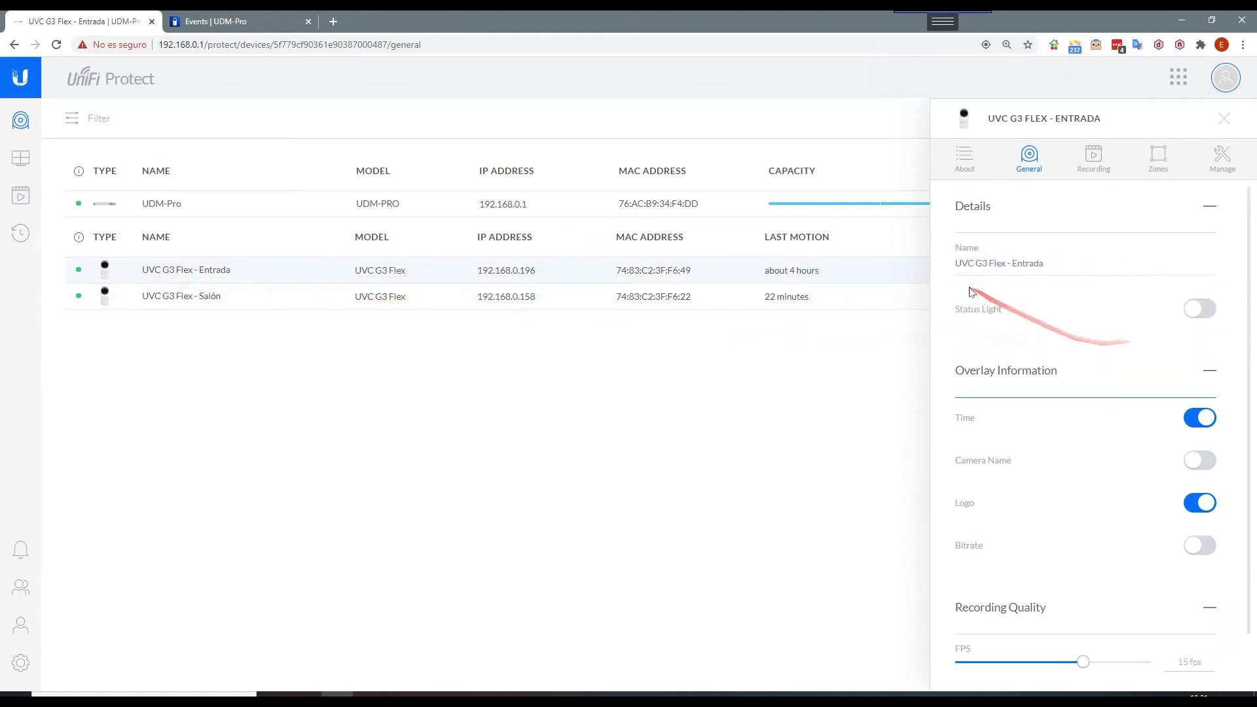
Toggle the Entrada camera's status light on and off, and enable its camera name and bitrate overlays
{"action": "left_click", "coordinate": [1208, 311]}
{"action": "left_click", "coordinate": [1208, 311]}
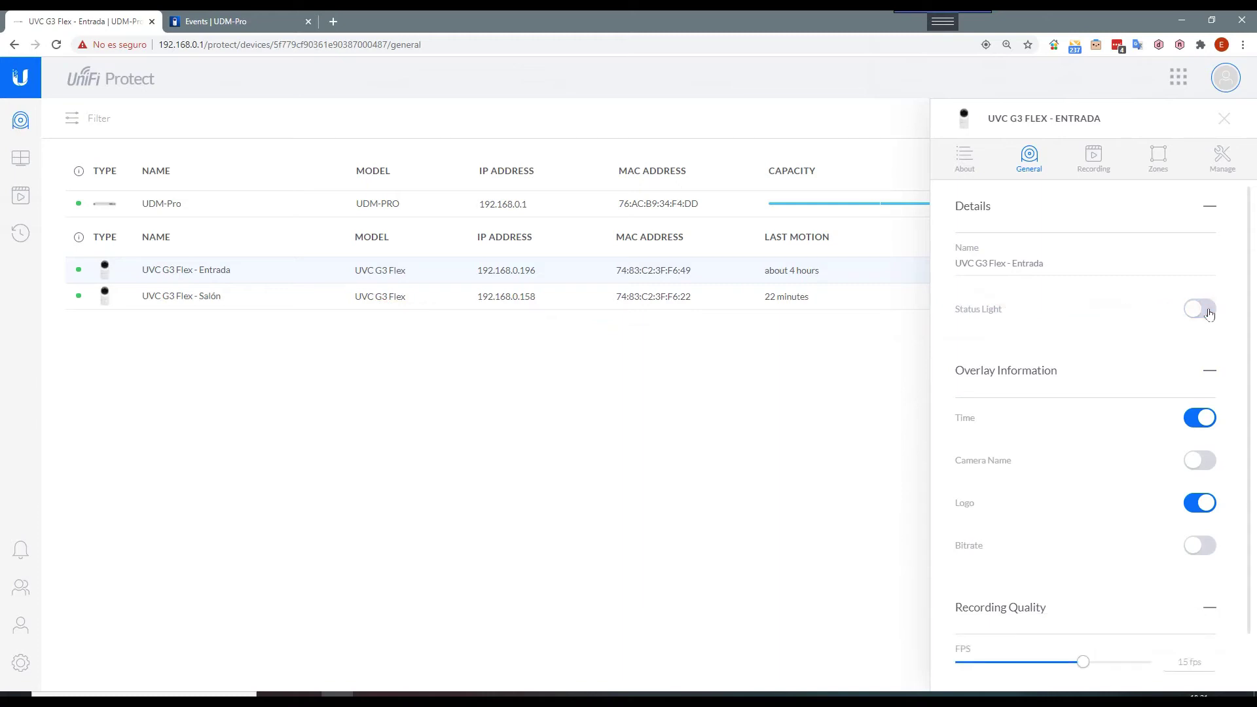
{"action": "scroll", "coordinate": [1165, 328], "scroll_direction": "down", "scroll_amount": 1}
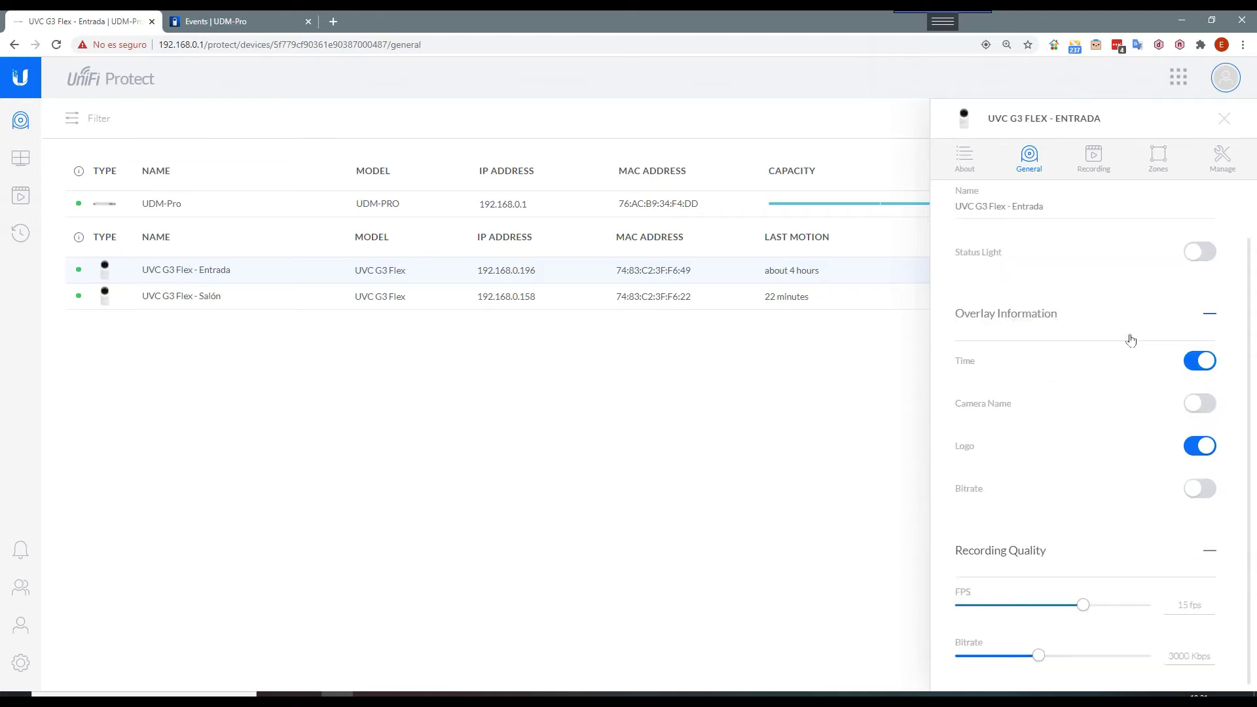
{"action": "left_click", "coordinate": [1200, 460]}
{"action": "left_click", "coordinate": [1200, 545]}
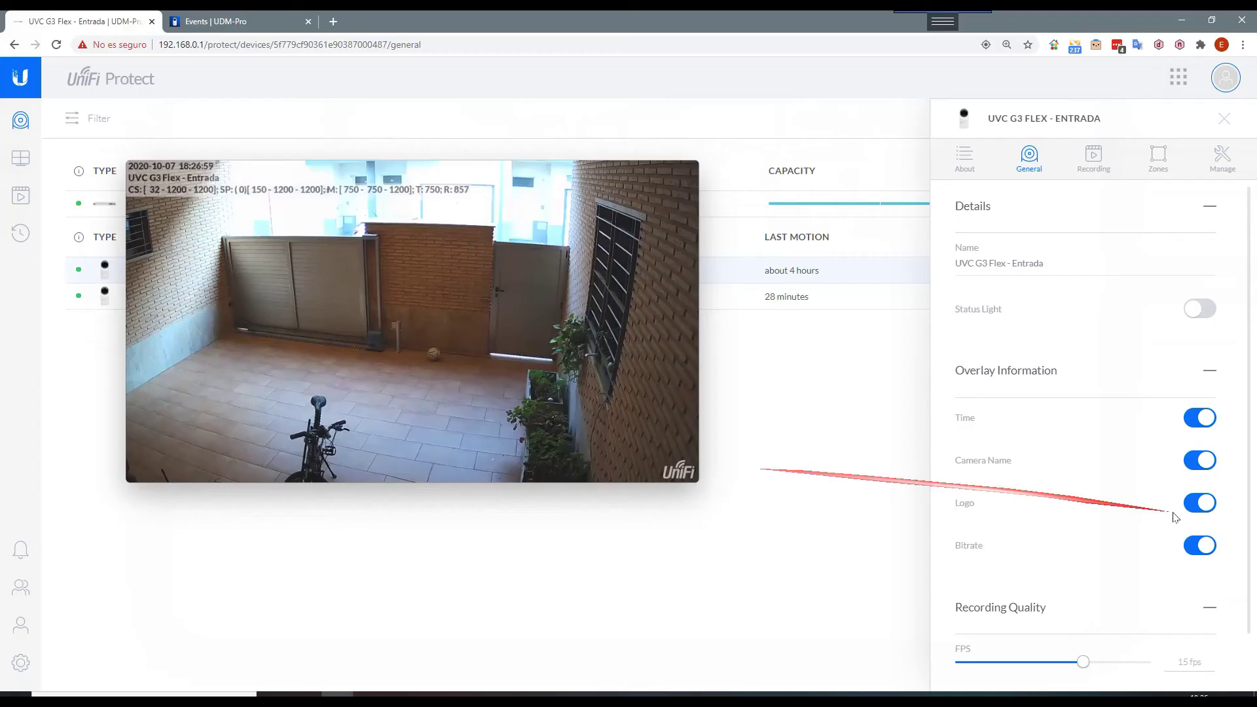
Disable the camera name and bitrate overlays, toggle the time overlay off and on, and apply the changes
{"action": "left_click", "coordinate": [1198, 459]}
{"action": "left_click", "coordinate": [1200, 418]}
{"action": "left_click", "coordinate": [1200, 545]}
{"action": "left_click", "coordinate": [1198, 417]}
{"action": "left_click", "coordinate": [1181, 653]}
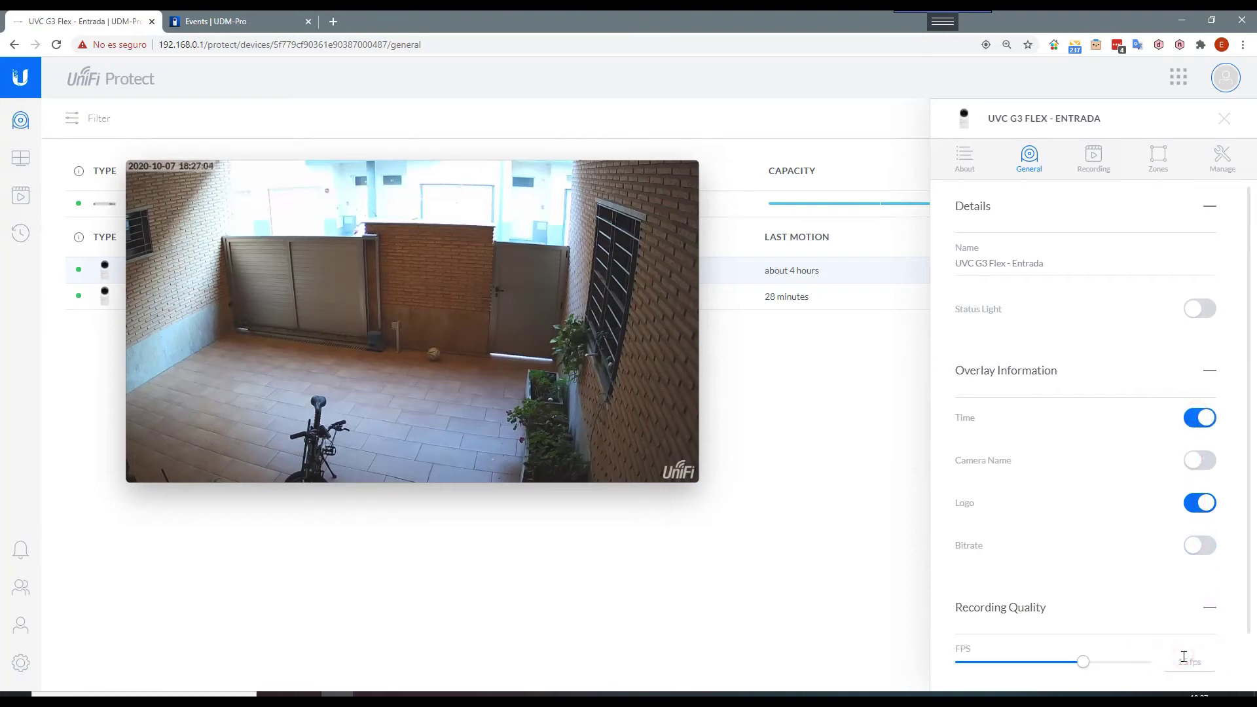
Review the Entrada camera's recording quality settings and set it to record on Motion Events
{"action": "scroll", "coordinate": [1184, 656], "scroll_direction": "down", "scroll_amount": 1}
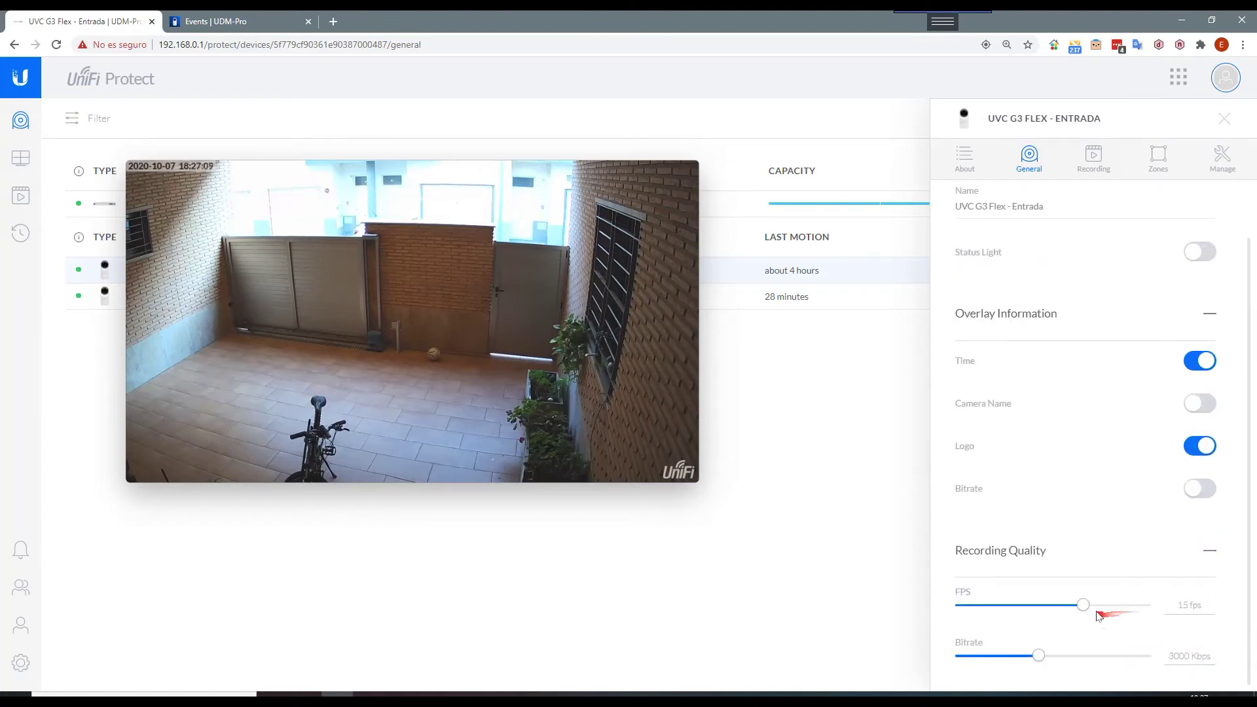
{"action": "mouse_move", "coordinate": [1077, 605]}
{"action": "left_mouse_down"}
{"action": "mouse_move", "coordinate": [1153, 609]}
{"action": "mouse_move", "coordinate": [1069, 673]}
{"action": "left_mouse_up"}
{"action": "left_click", "coordinate": [1092, 164]}
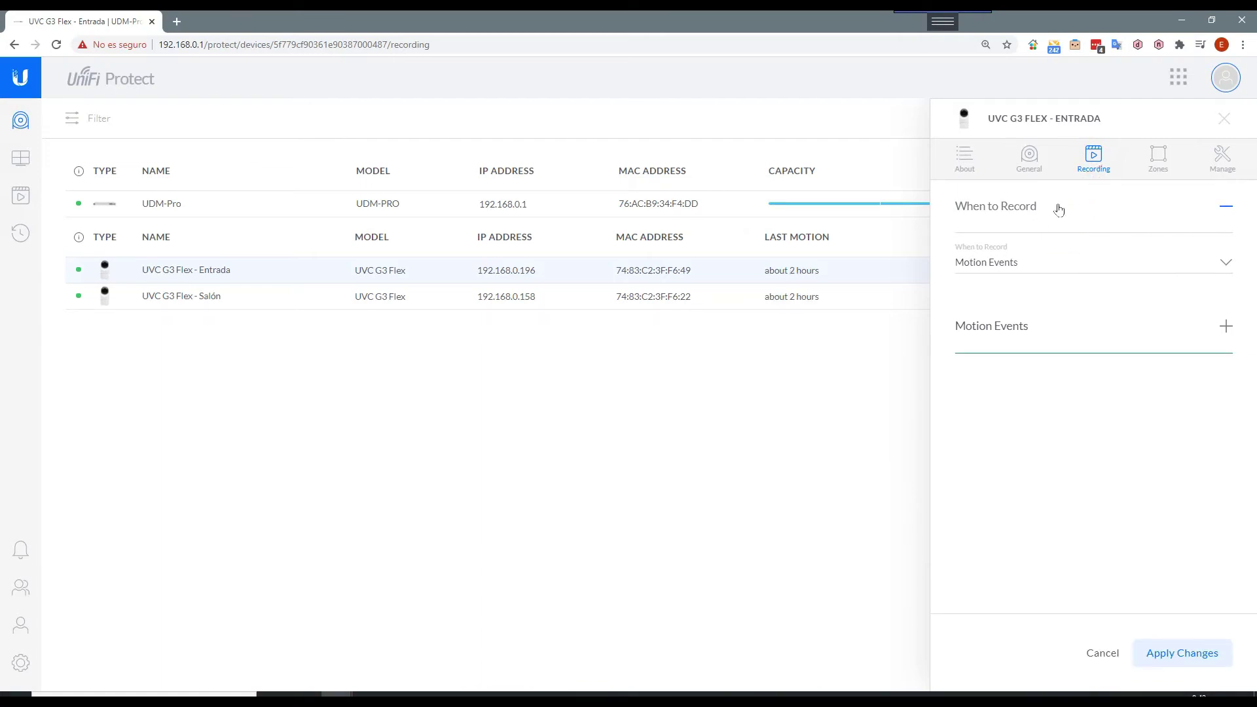
{"action": "left_click", "coordinate": [1055, 261]}
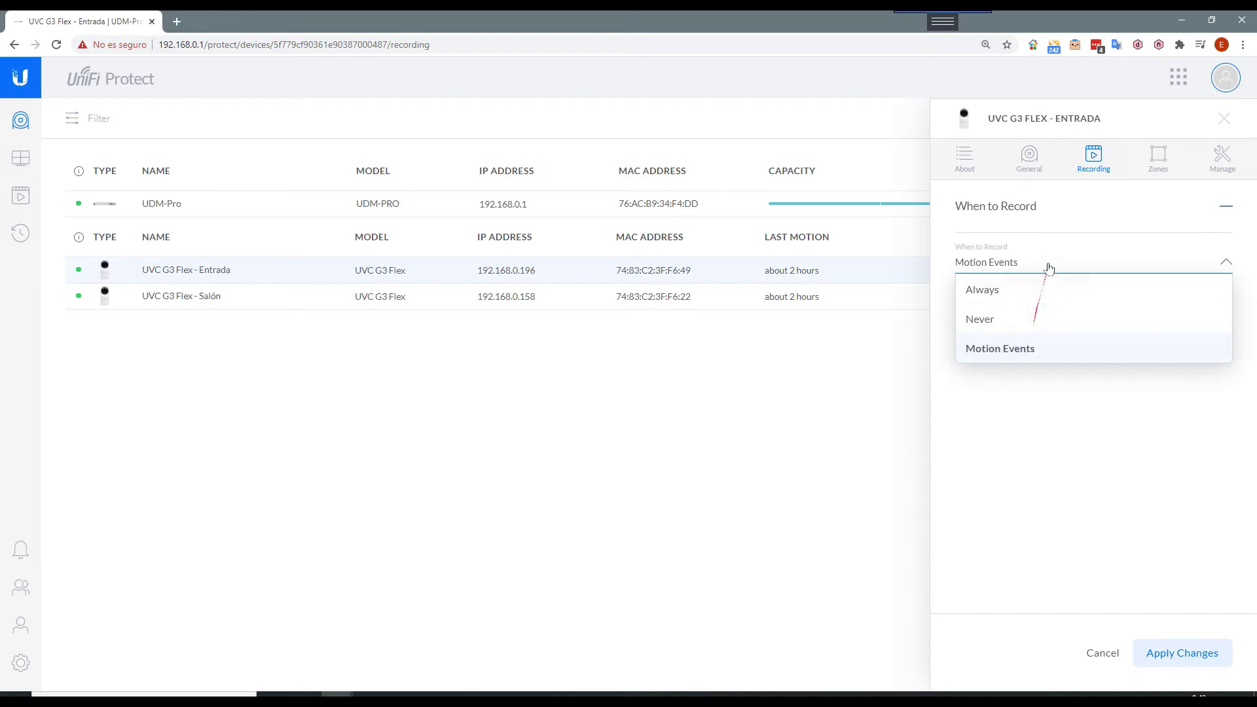
{"action": "left_click", "coordinate": [1042, 347]}
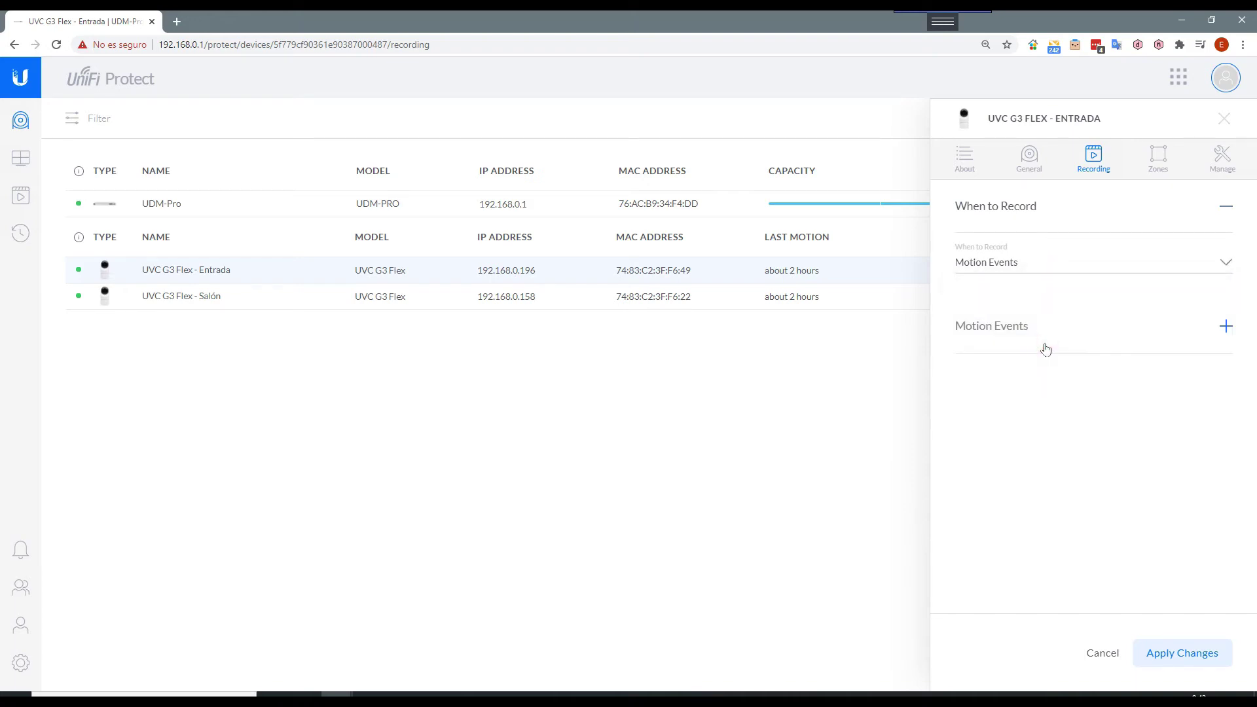
Try minimum motion trigger times of 0, 1 and 5 seconds, and examine the pre- and post-motion recording times
{"action": "left_click", "coordinate": [1054, 330]}
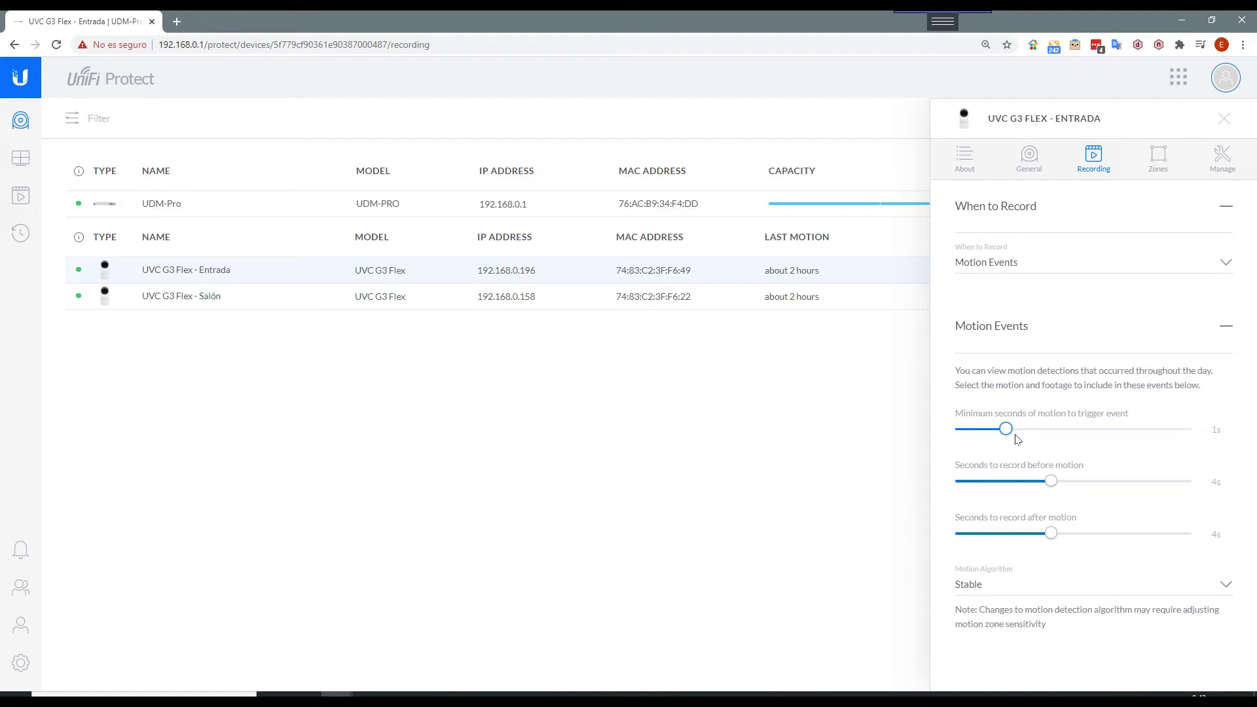
{"action": "left_click_drag", "start_coordinate": [1006, 429], "coordinate": [961, 430]}
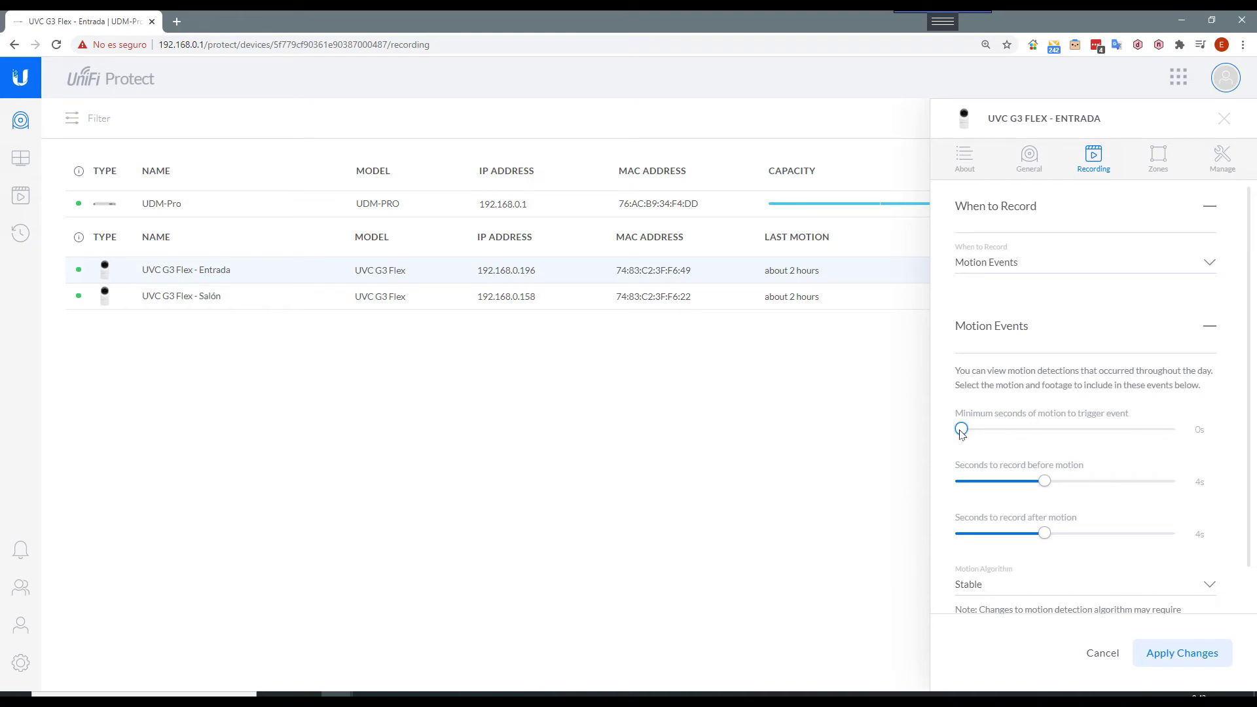
{"action": "left_click_drag", "start_coordinate": [961, 431], "coordinate": [1003, 432]}
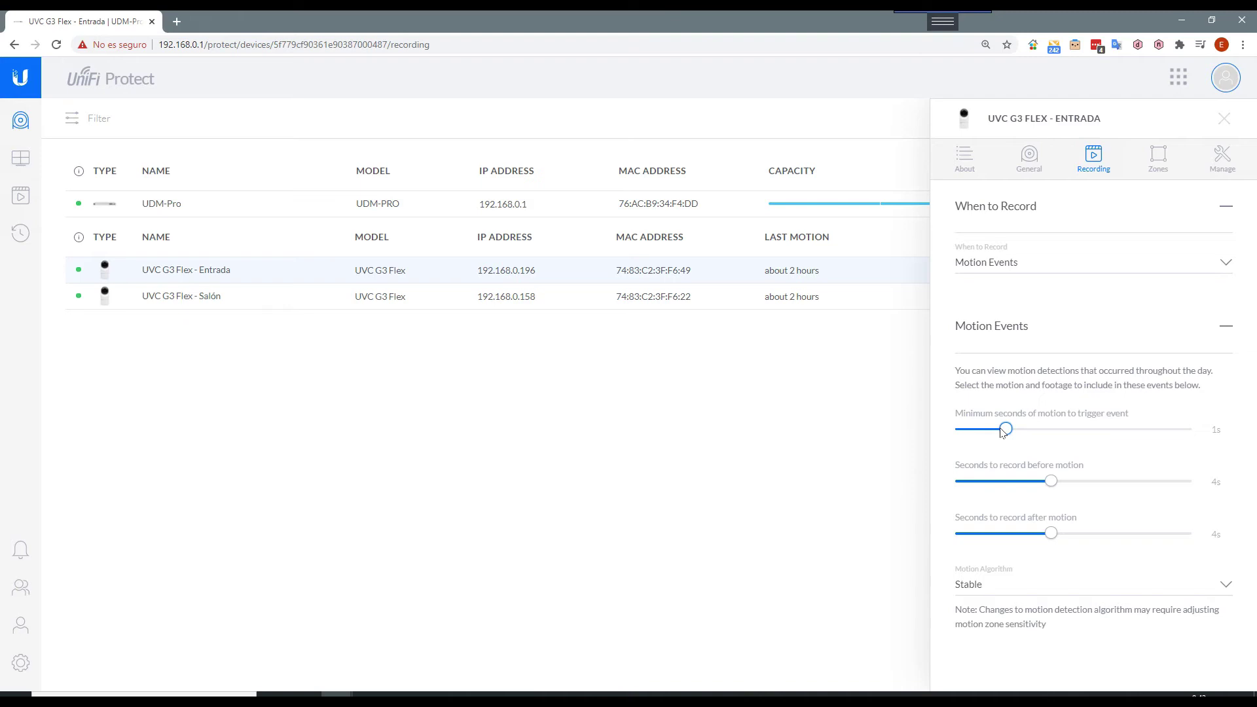
{"action": "left_click_drag", "start_coordinate": [1002, 430], "coordinate": [1169, 430]}
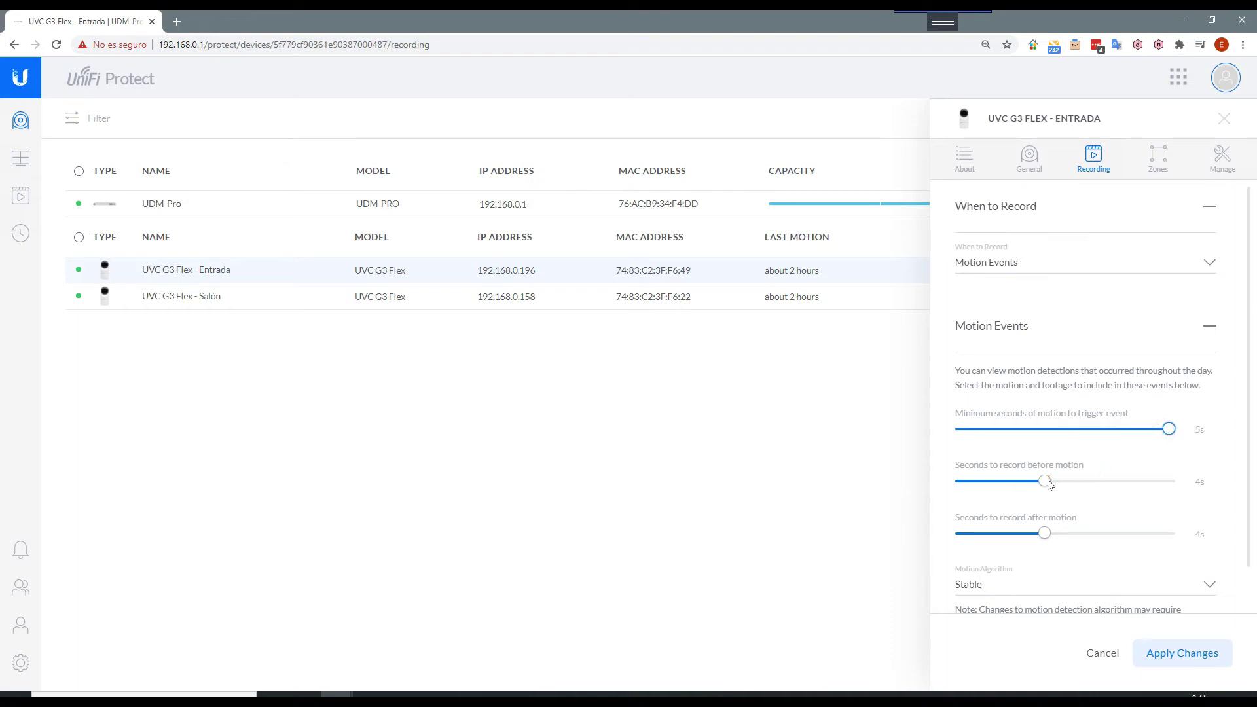
{"action": "mouse_move", "coordinate": [1046, 483]}
{"action": "left_mouse_down"}
{"action": "mouse_move", "coordinate": [957, 483]}
{"action": "mouse_move", "coordinate": [1190, 483]}
{"action": "mouse_move", "coordinate": [1048, 485]}
{"action": "left_mouse_up"}
{"action": "mouse_move", "coordinate": [1045, 533]}
{"action": "left_mouse_down"}
{"action": "mouse_move", "coordinate": [1170, 533]}
{"action": "mouse_move", "coordinate": [957, 535]}
{"action": "mouse_move", "coordinate": [1045, 537]}
{"action": "left_mouse_up"}
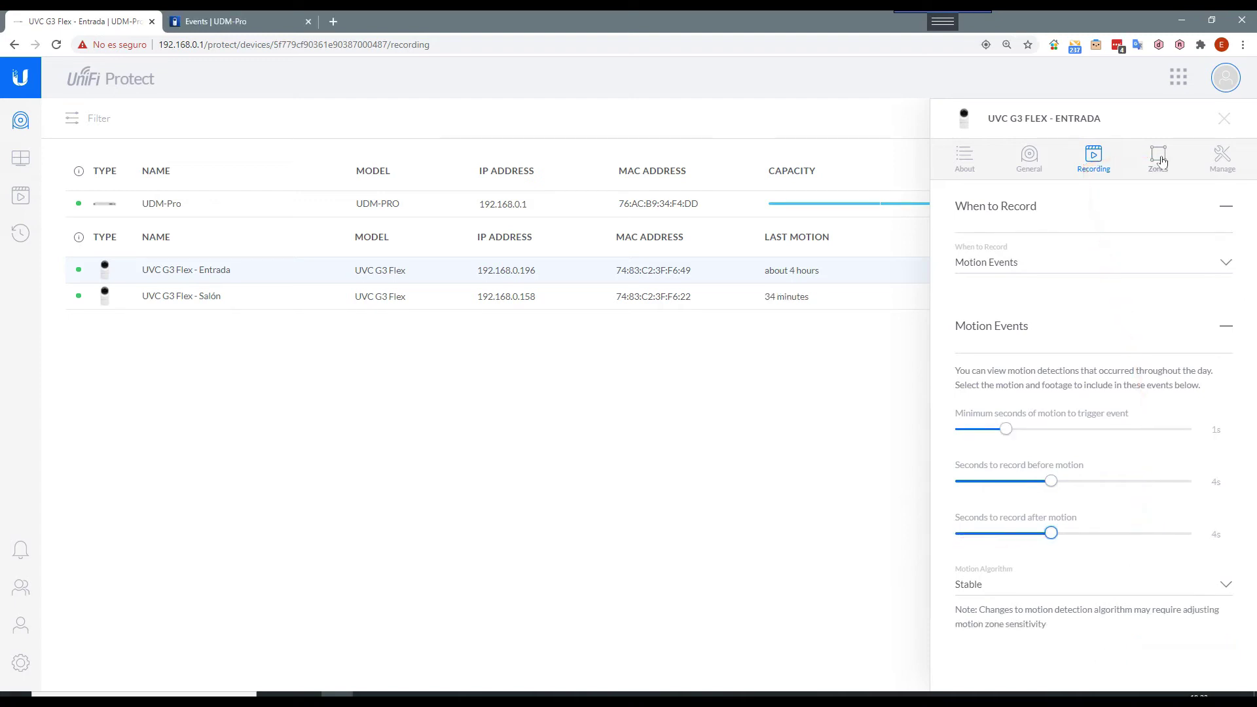
Open the Entrada camera's motion zone settings alongside its live feed
{"action": "left_click", "coordinate": [1160, 159]}
{"action": "left_click", "coordinate": [701, 323]}
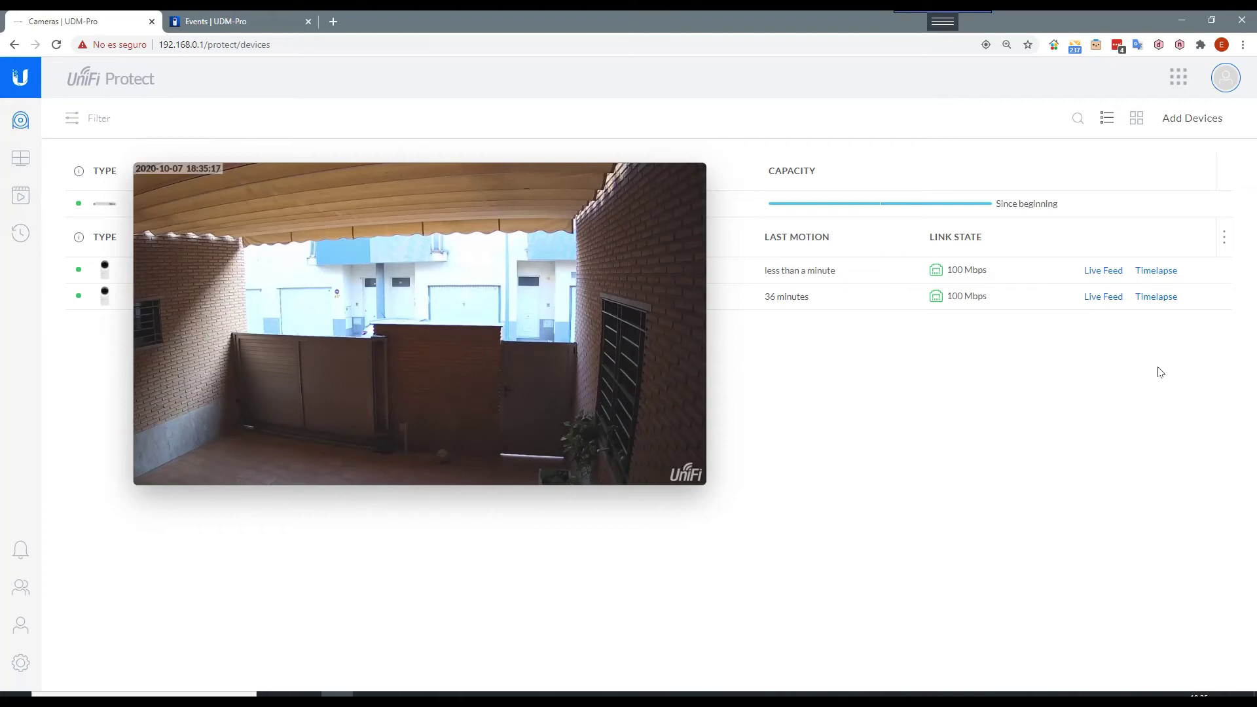
{"action": "mouse_move", "coordinate": [528, 272]}
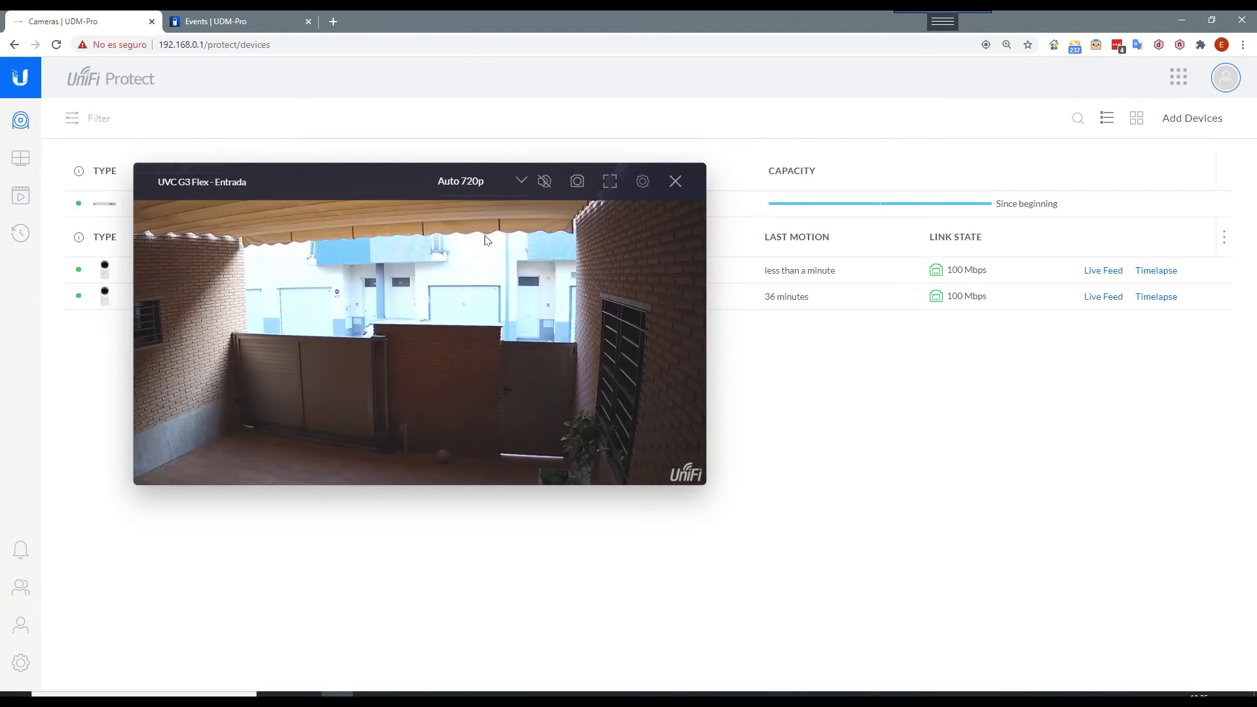
{"action": "left_click", "coordinate": [642, 180]}
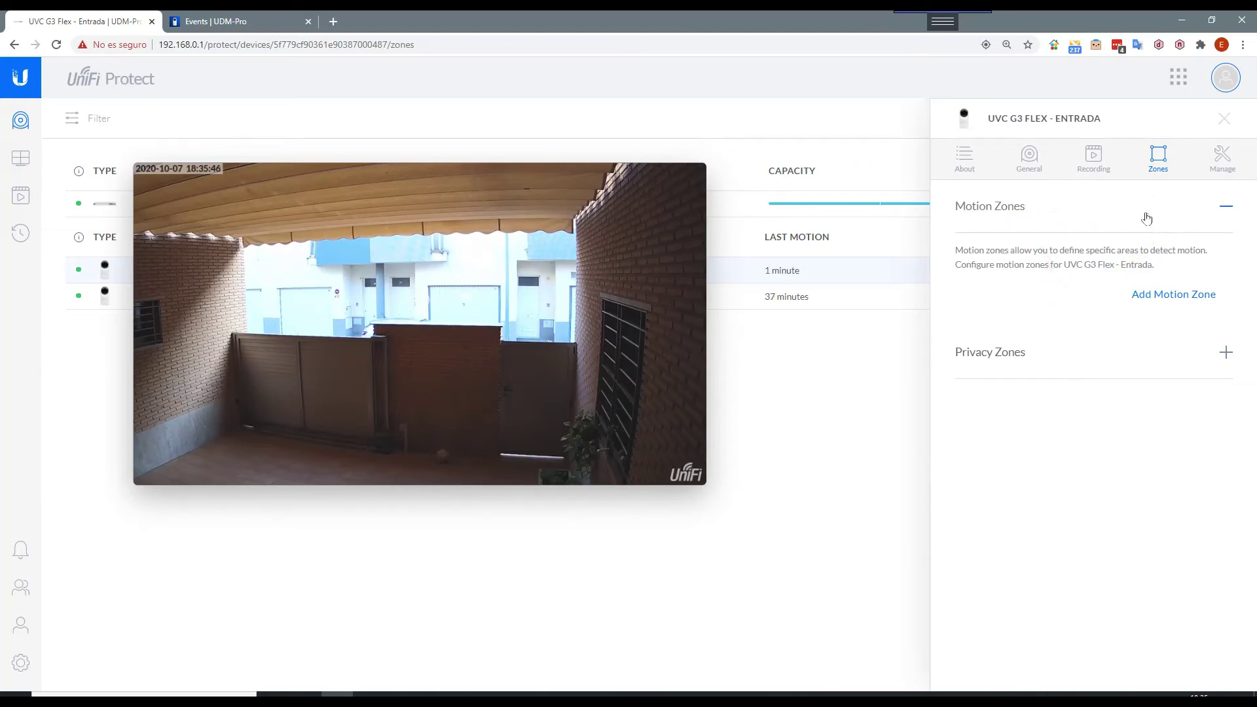
Add a motion zone to the Entrada camera and reshape its four corners to cover the gate, wall and door
{"action": "left_click", "coordinate": [1185, 295]}
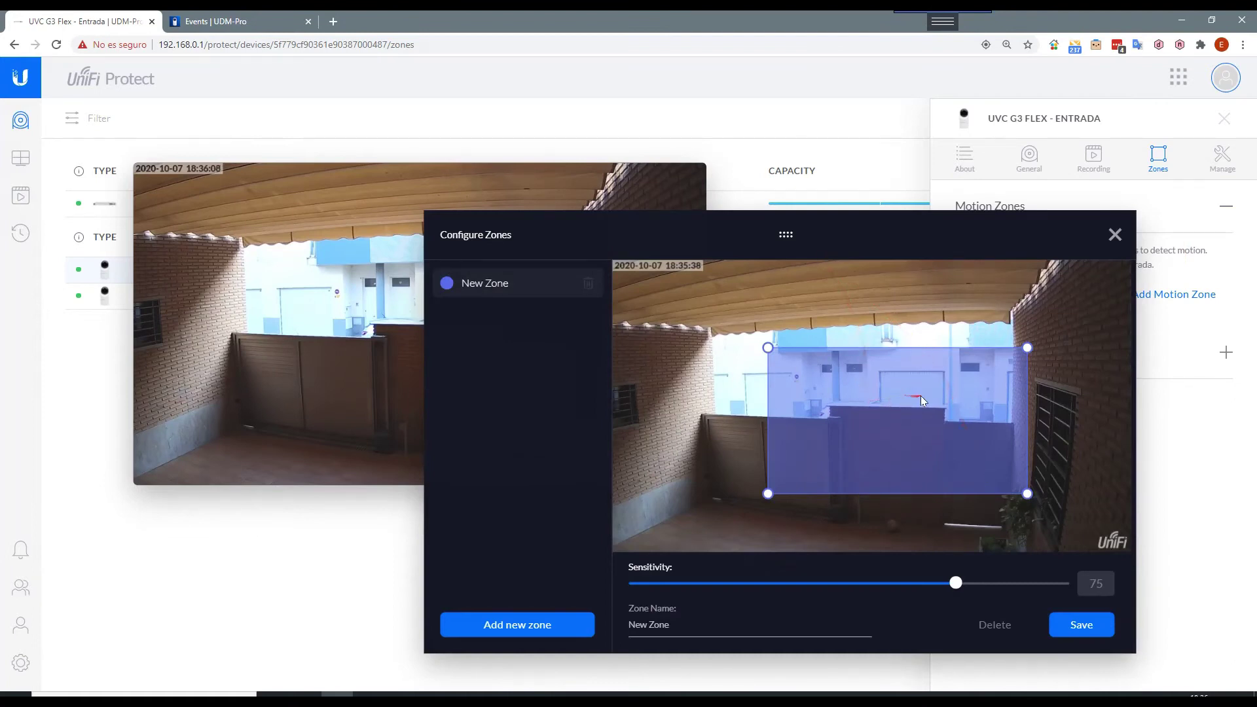
{"action": "left_click_drag", "start_coordinate": [767, 348], "coordinate": [704, 416]}
{"action": "left_click", "coordinate": [766, 494]}
{"action": "left_click_drag", "start_coordinate": [766, 495], "coordinate": [707, 499]}
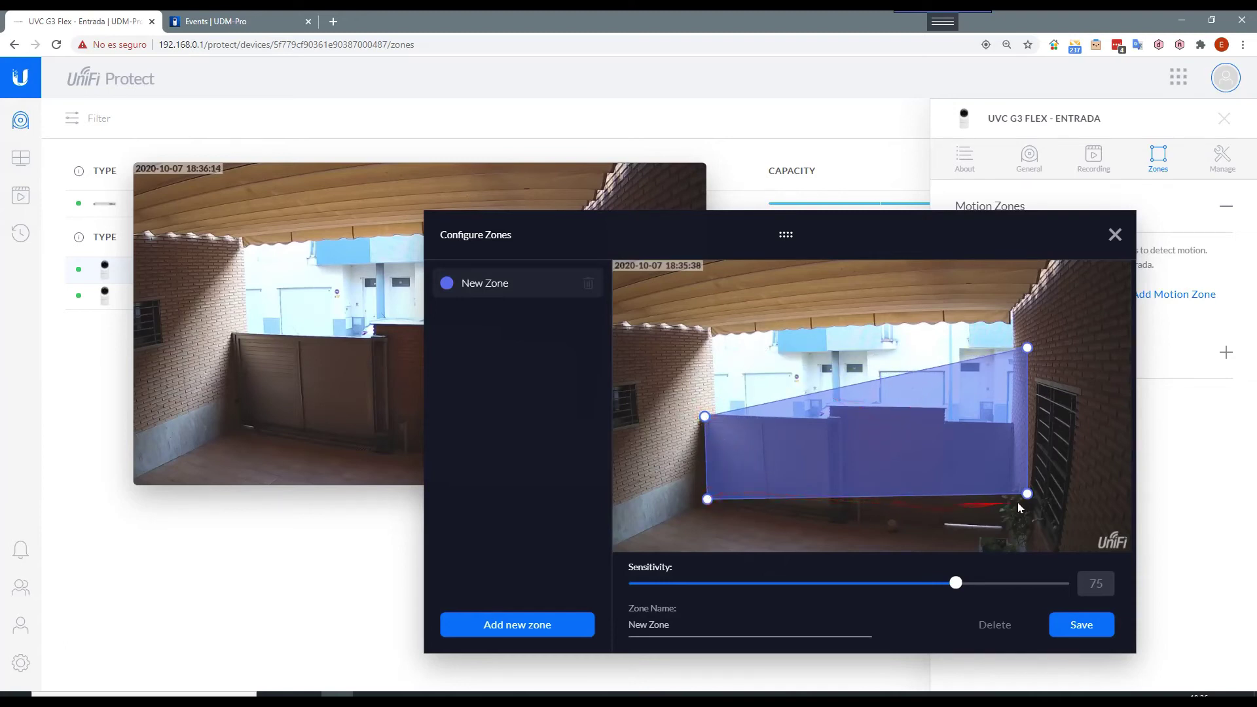
{"action": "left_click_drag", "start_coordinate": [1027, 497], "coordinate": [992, 530]}
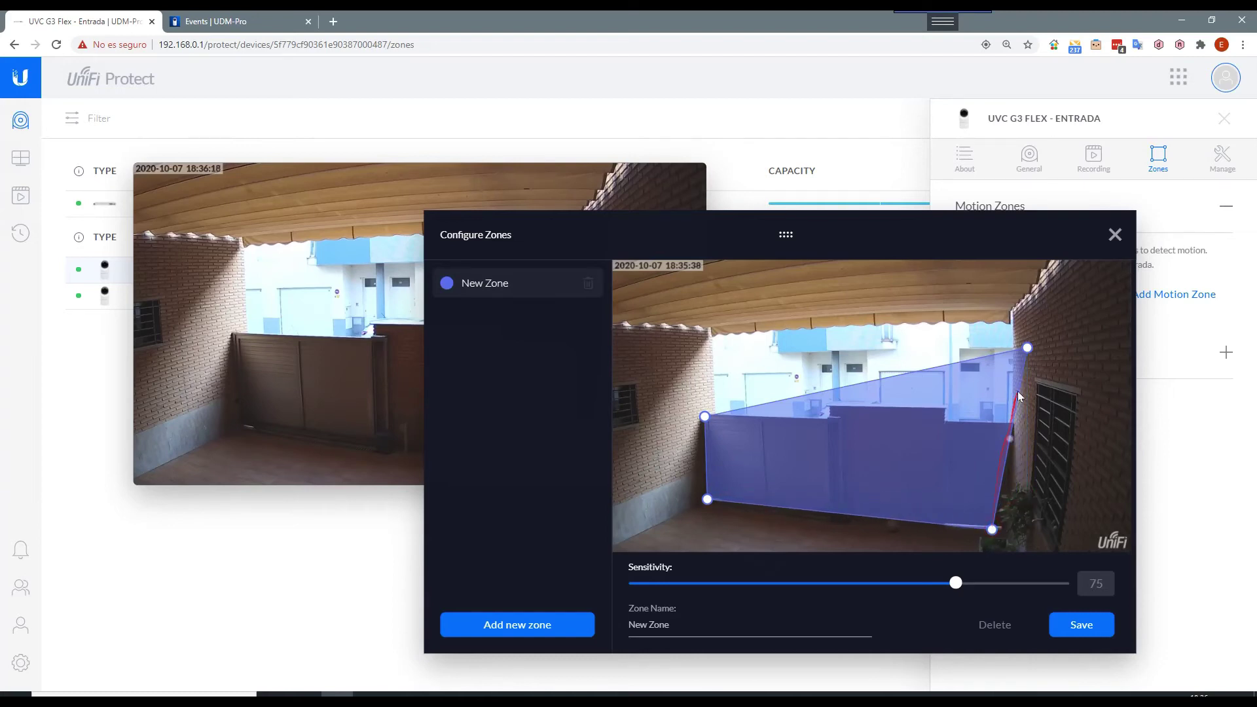
{"action": "left_click_drag", "start_coordinate": [1026, 354], "coordinate": [1012, 428]}
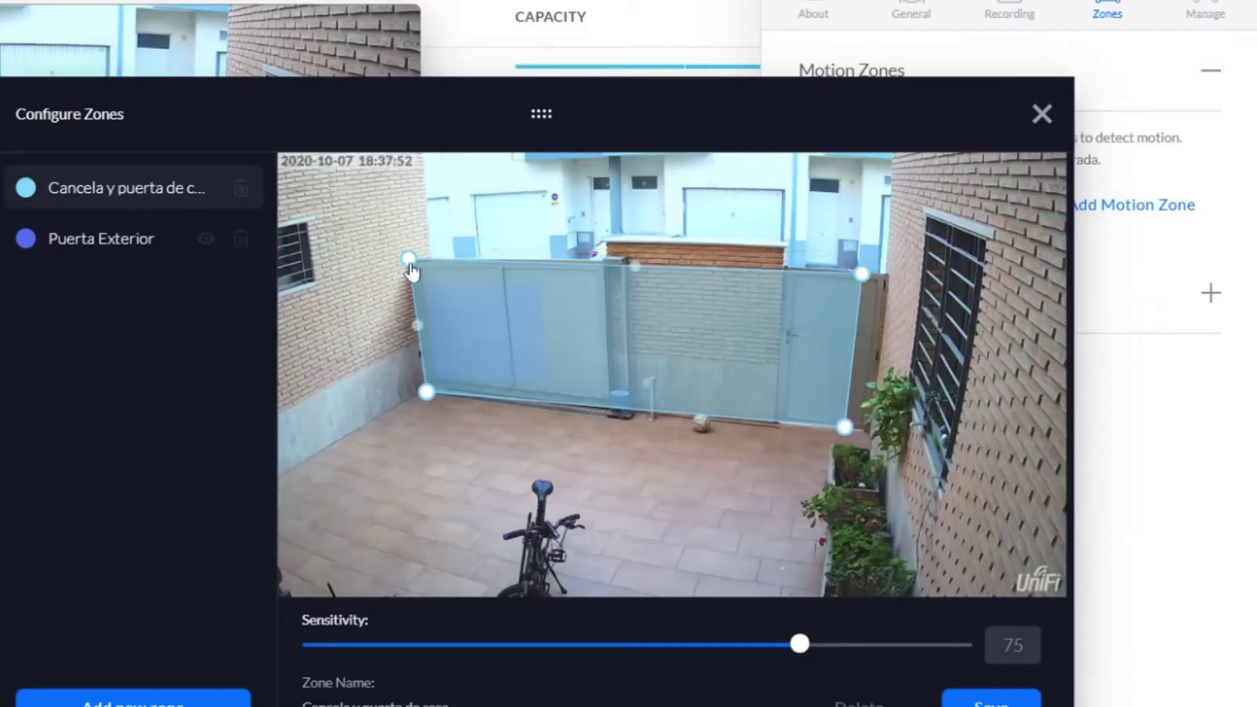
Adjust the two upper corners of the Cancela y puerta de casa motion zone to the top of the gate and door
{"action": "left_click", "coordinate": [698, 331]}
{"action": "left_click_drag", "start_coordinate": [410, 268], "coordinate": [417, 249]}
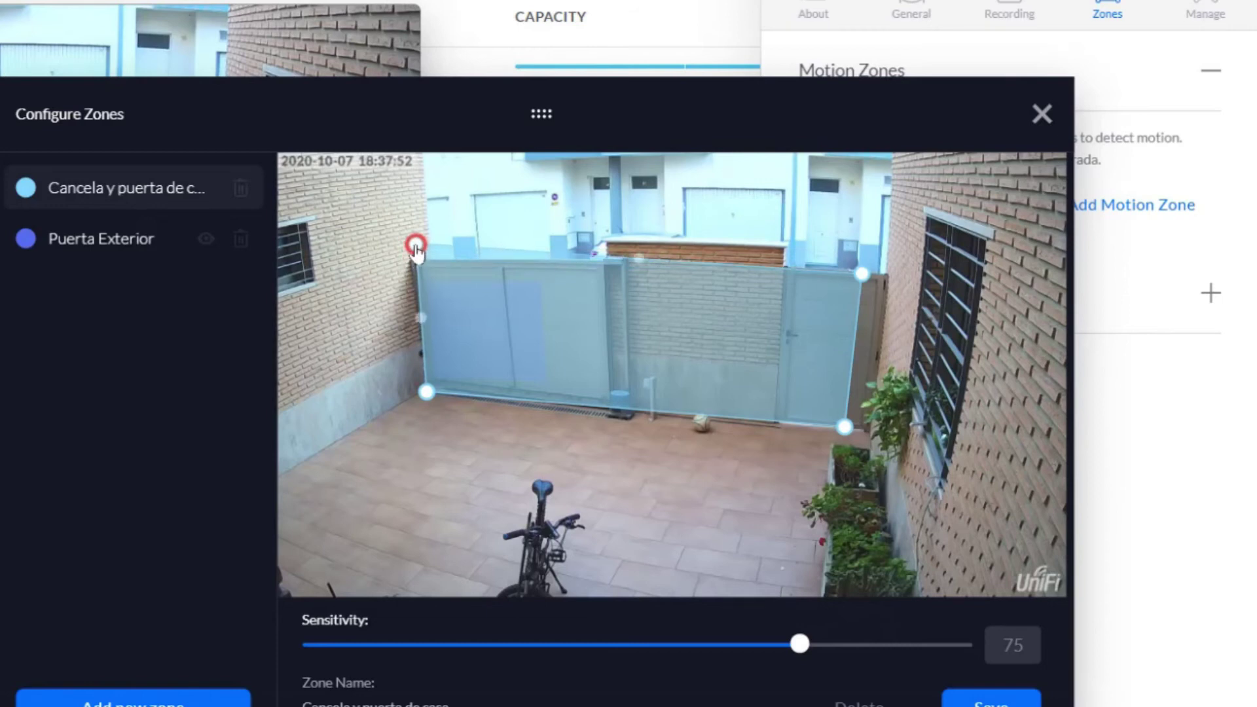
{"action": "left_click_drag", "start_coordinate": [862, 274], "coordinate": [883, 260]}
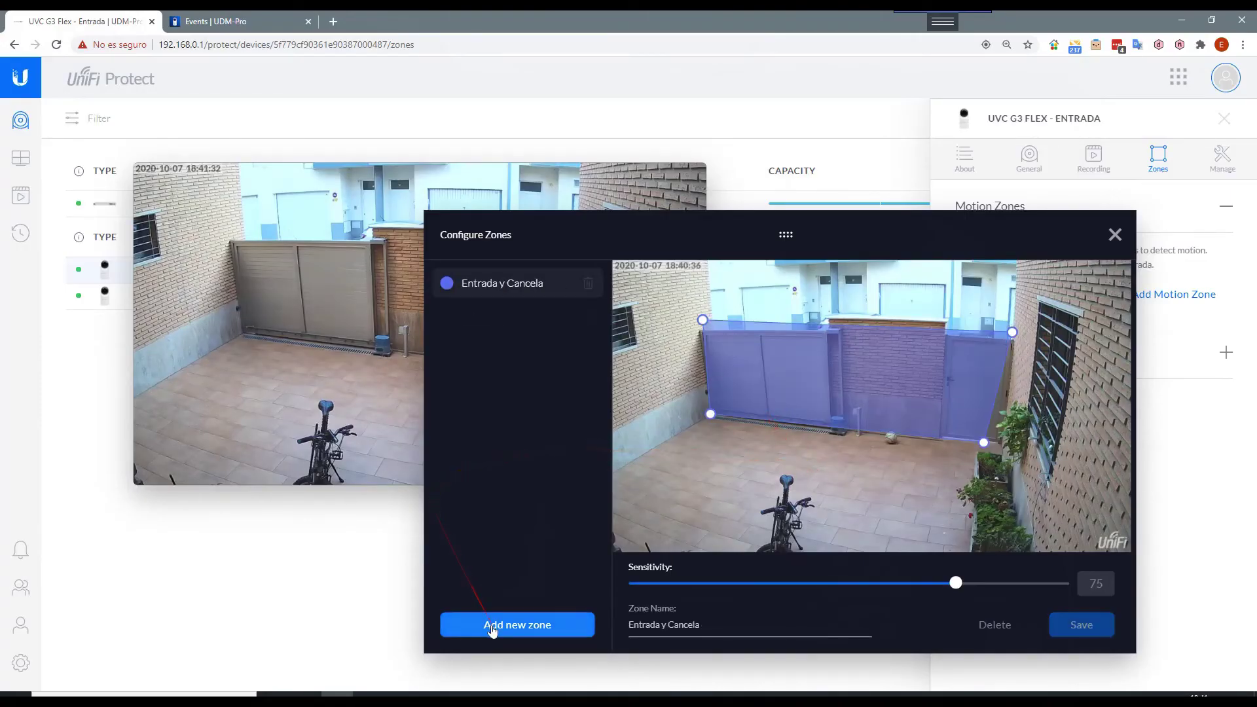
Add a second motion zone and reshape its four corners into a narrow area on the left-hand brick wall beneath the small barred window
{"action": "left_click", "coordinate": [493, 630]}
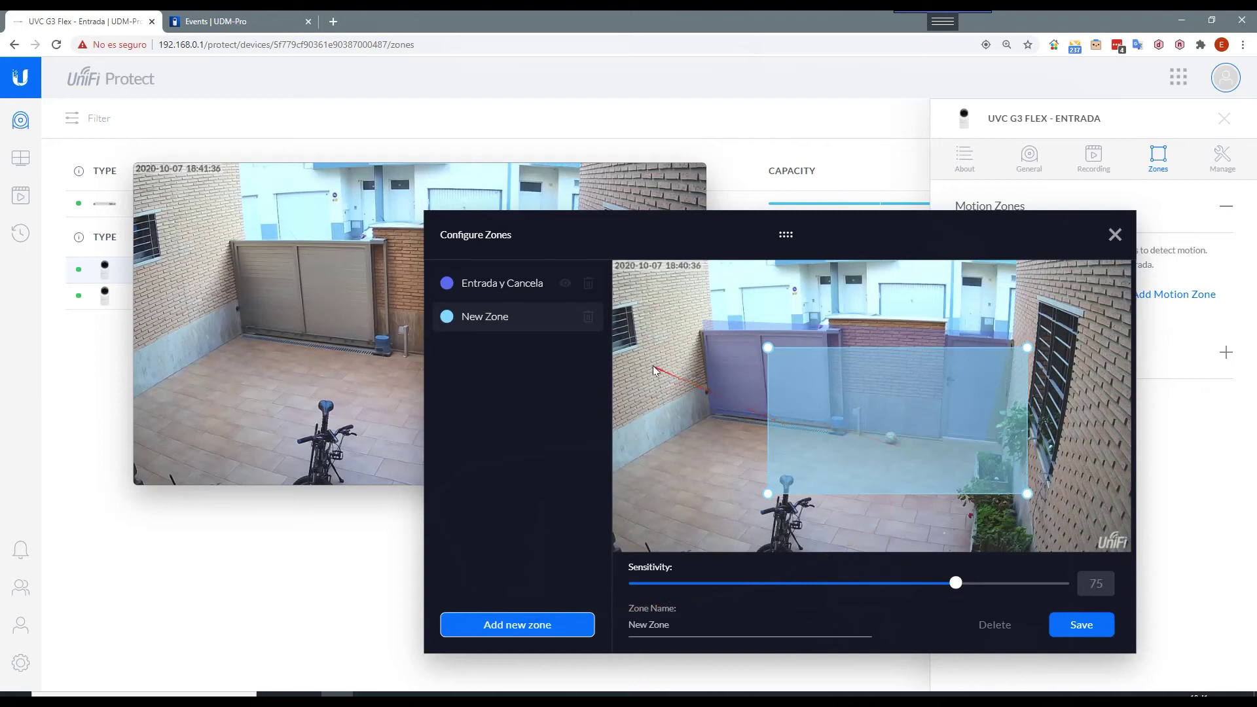
{"action": "left_click_drag", "start_coordinate": [767, 347], "coordinate": [618, 353]}
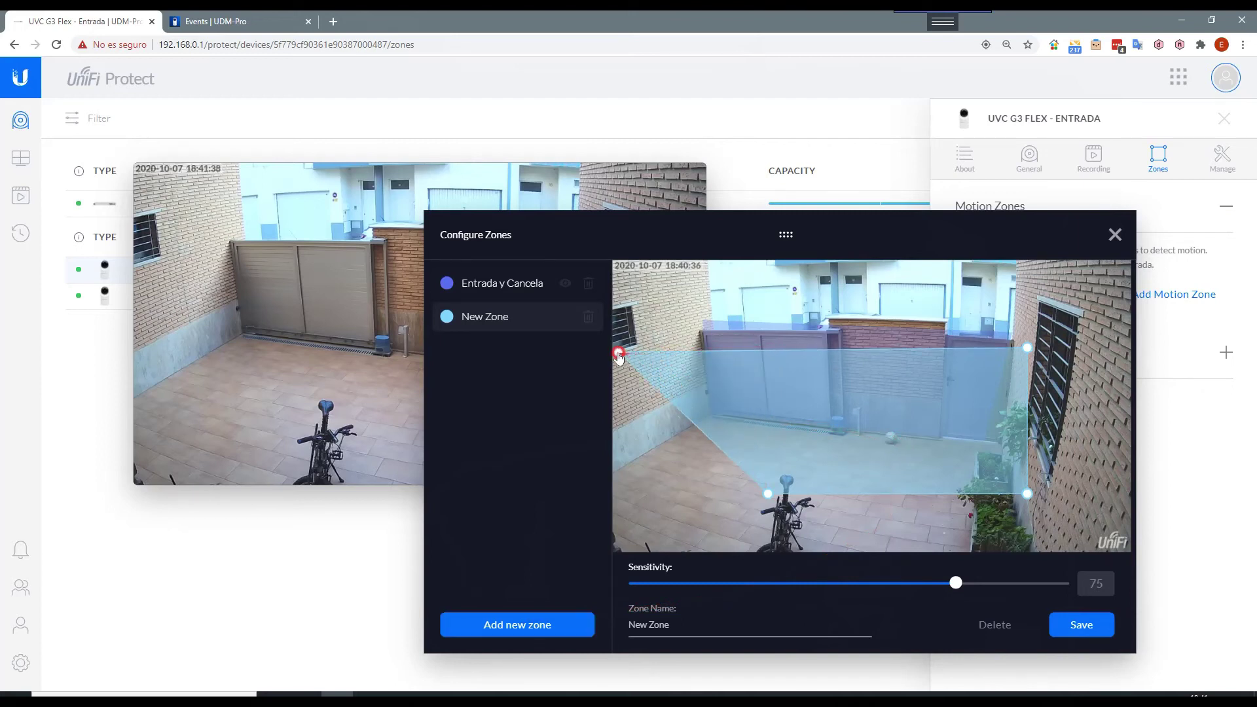
{"action": "left_click_drag", "start_coordinate": [768, 494], "coordinate": [625, 472]}
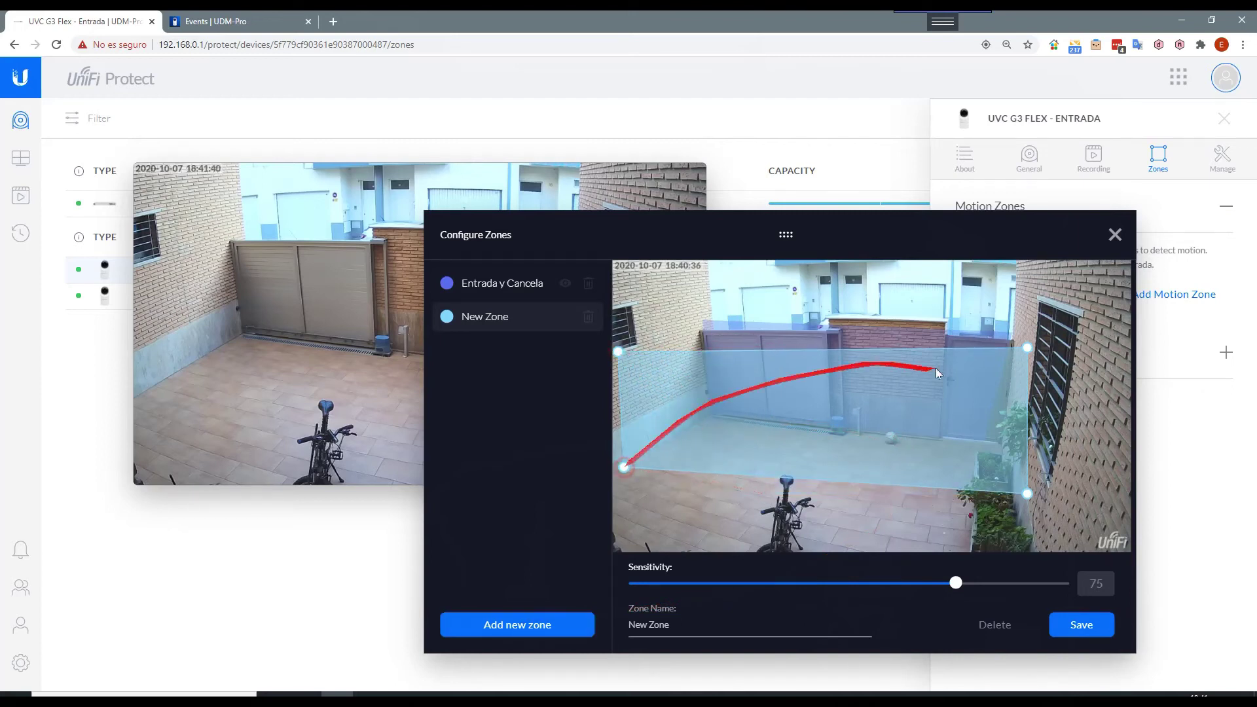
{"action": "left_click_drag", "start_coordinate": [1027, 347], "coordinate": [650, 333]}
{"action": "left_click_drag", "start_coordinate": [1026, 494], "coordinate": [667, 428]}
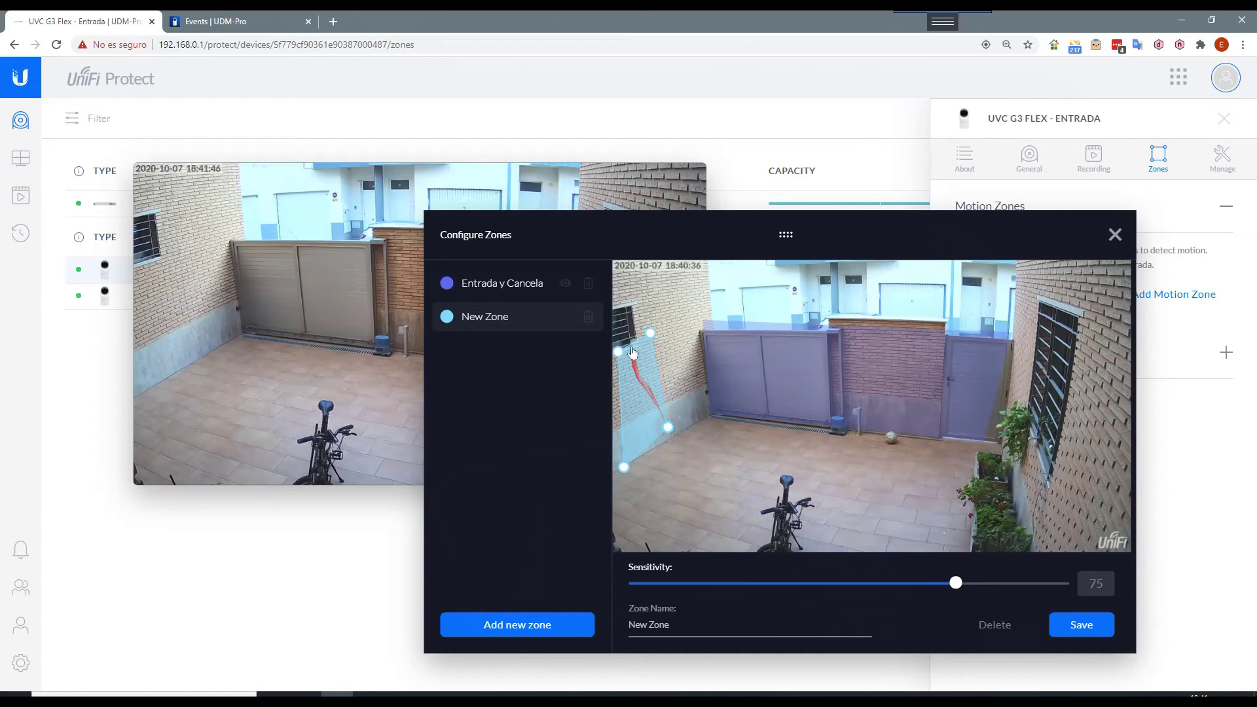
Add a third motion zone and fit its four corners around the large barred window on the right-hand brick wall
{"action": "left_click", "coordinate": [533, 623]}
{"action": "left_click_drag", "start_coordinate": [1053, 362], "coordinate": [1080, 317]}
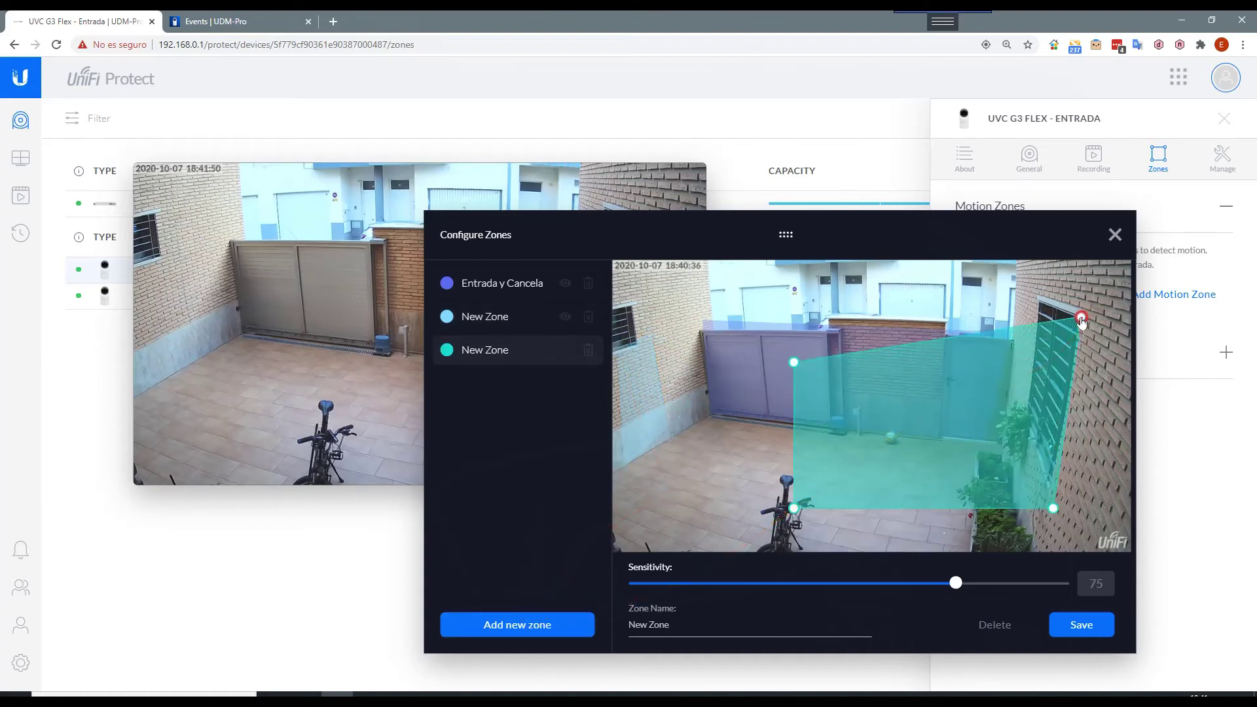
{"action": "left_click_drag", "start_coordinate": [1053, 508], "coordinate": [1051, 490]}
{"action": "left_click_drag", "start_coordinate": [793, 362], "coordinate": [1042, 299]}
{"action": "left_click_drag", "start_coordinate": [793, 508], "coordinate": [1025, 426]}
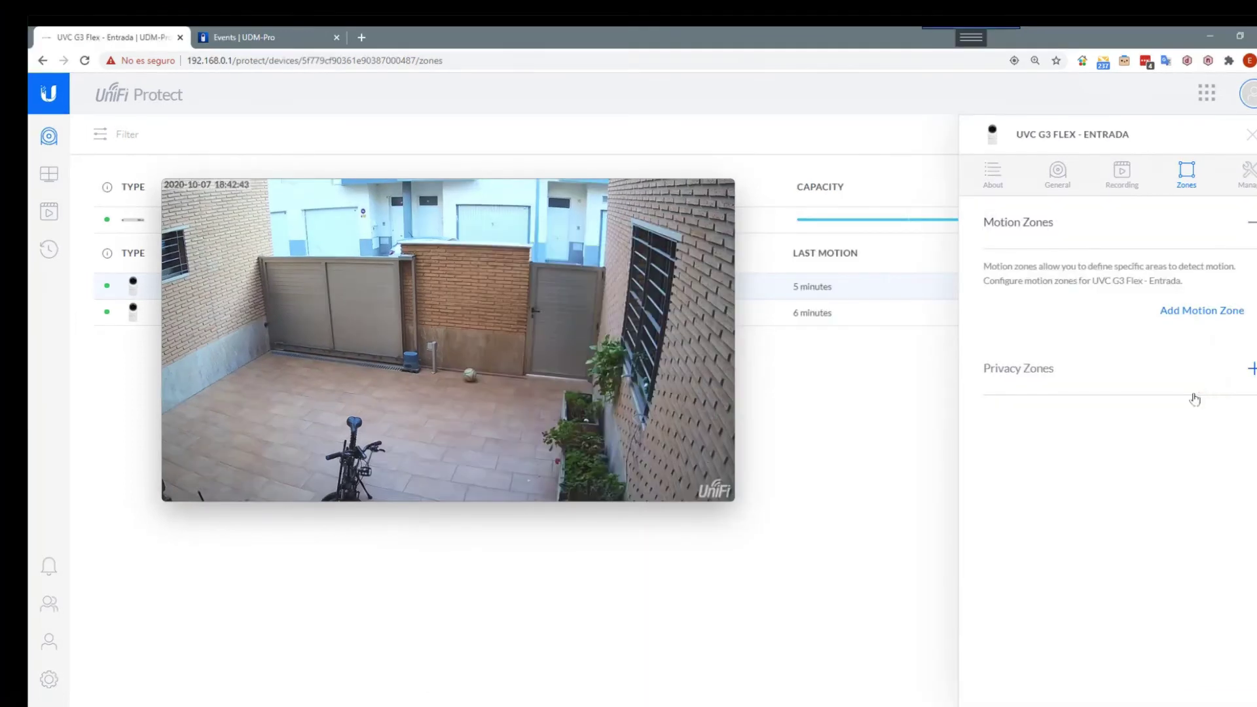
Open the privacy zone configuration for the Entrada camera
{"action": "left_click", "coordinate": [1252, 369]}
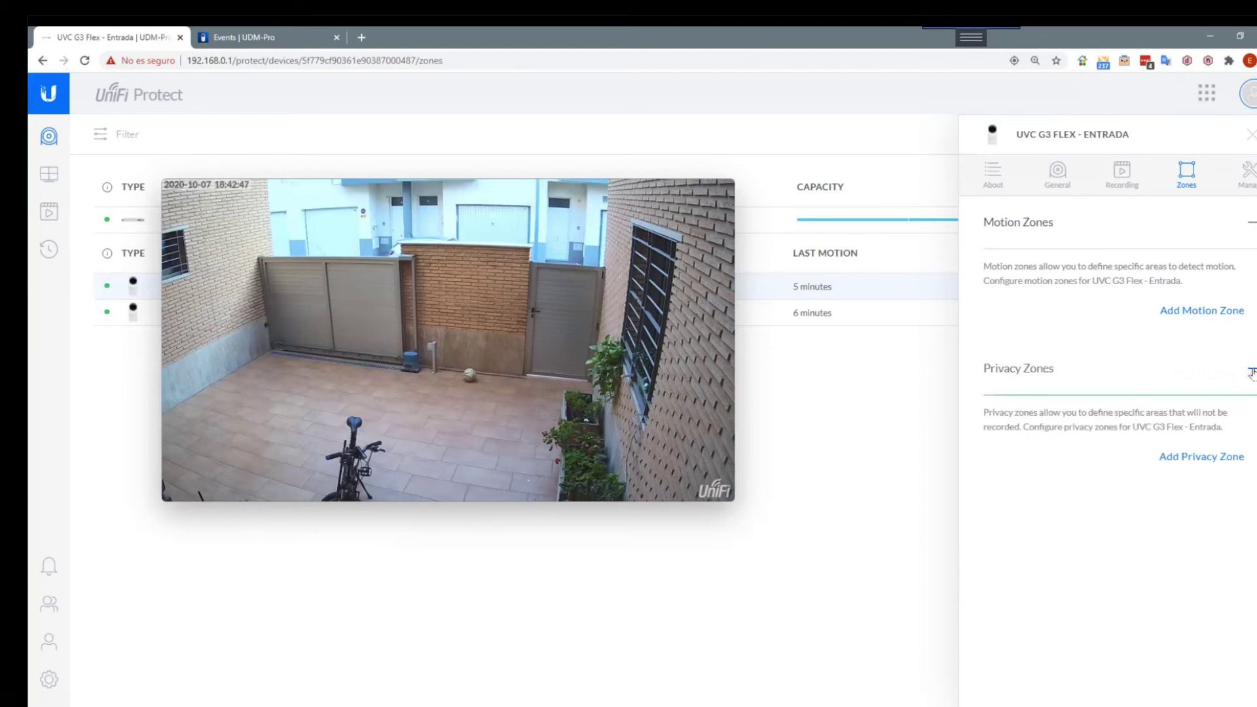
{"action": "left_click", "coordinate": [1208, 458]}
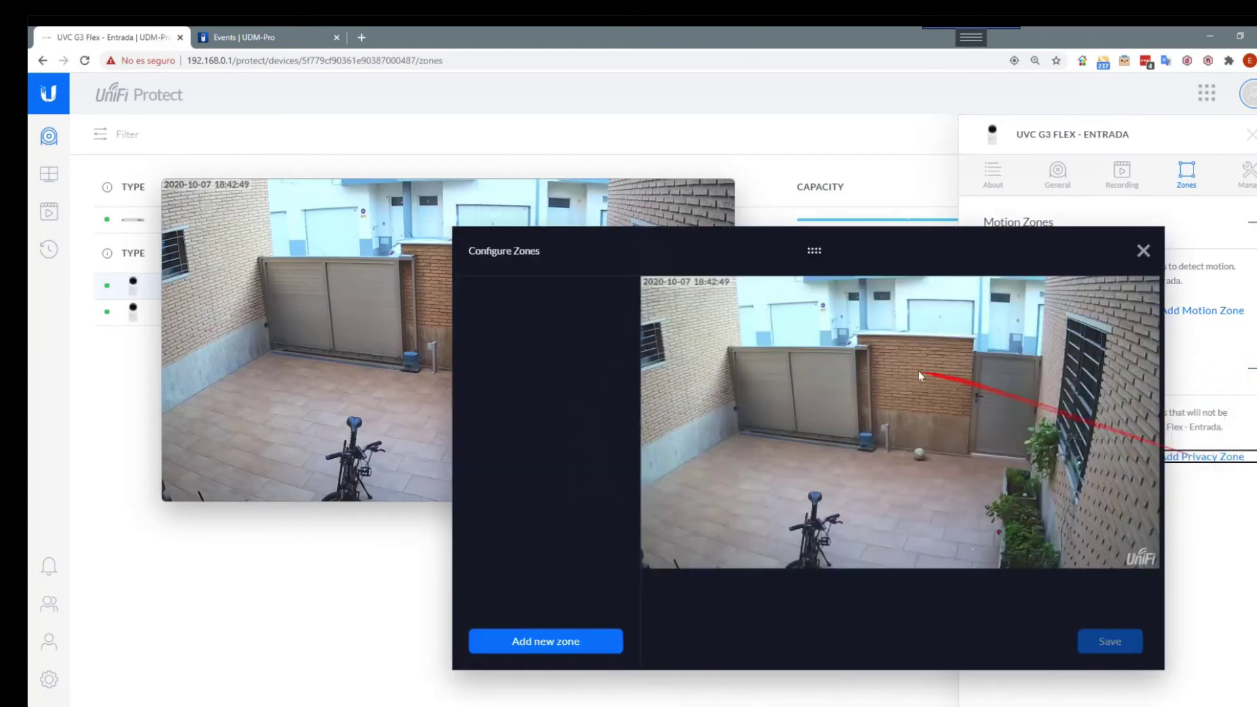